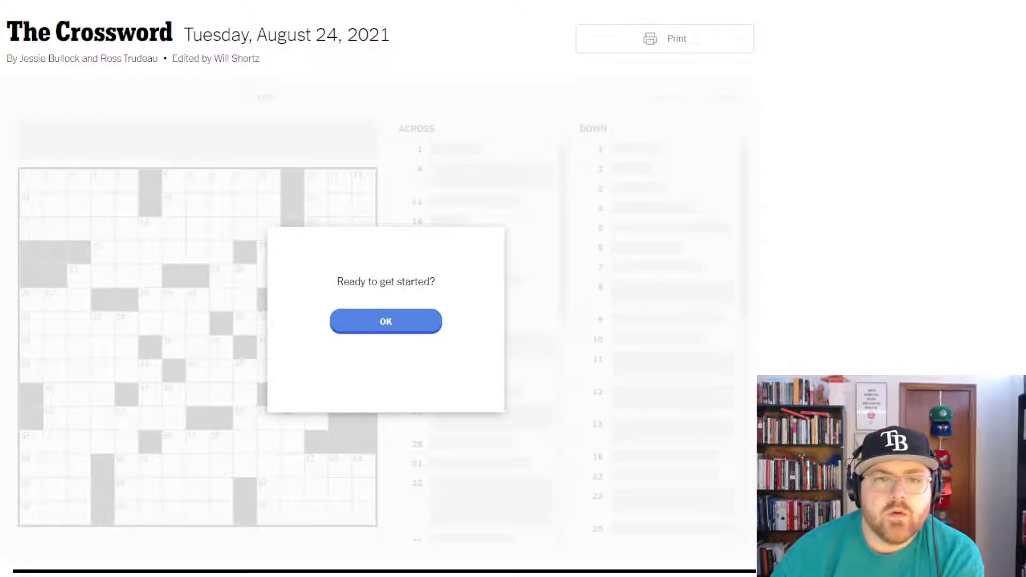
Highlight the puzzle's date and constructors' names, then dismiss the start prompt.
{"action": "left_click_drag", "start_coordinate": [184, 33], "coordinate": [395, 42]}
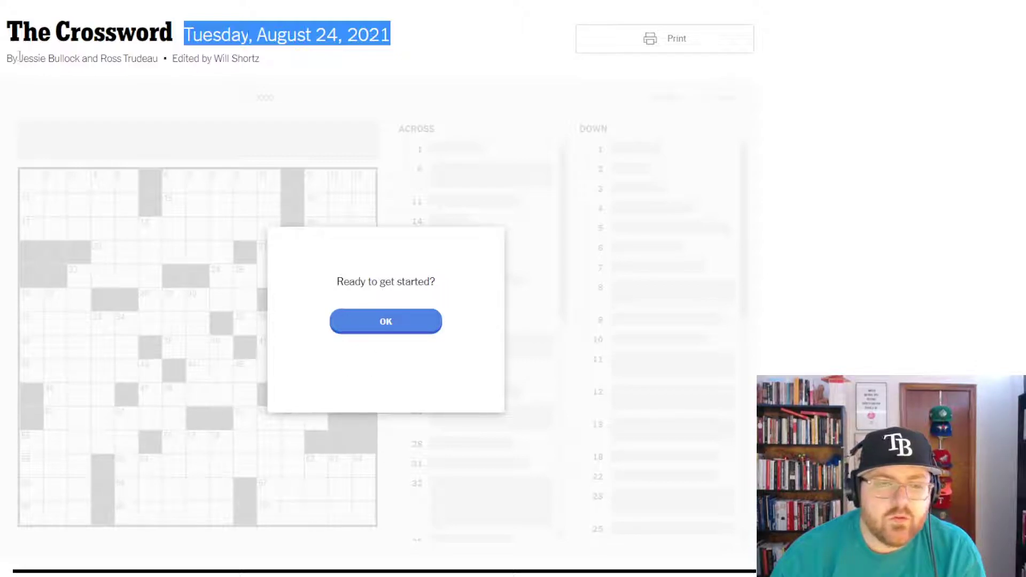
{"action": "left_click_drag", "start_coordinate": [19, 58], "coordinate": [163, 77]}
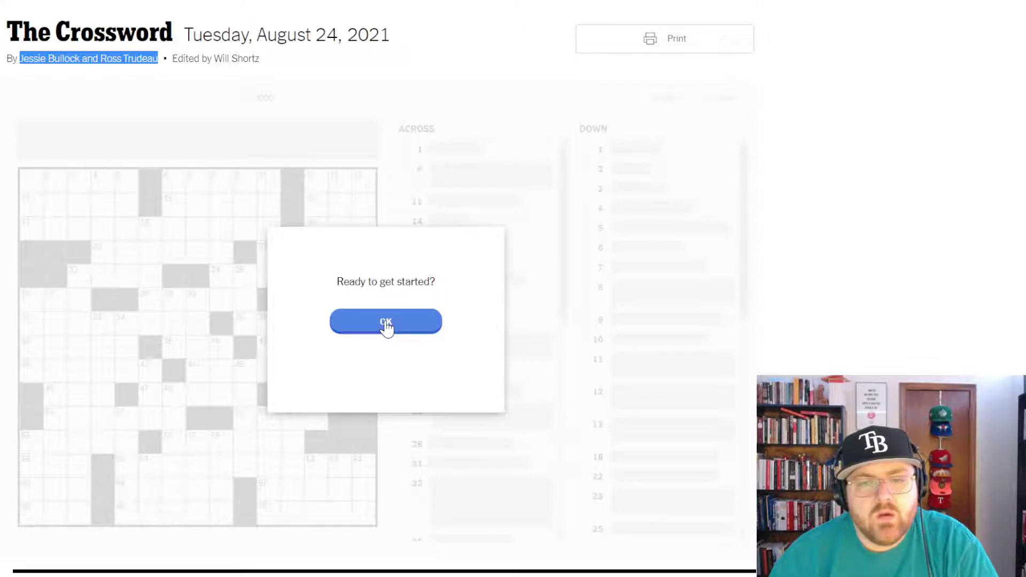
{"action": "left_click", "coordinate": [386, 323]}
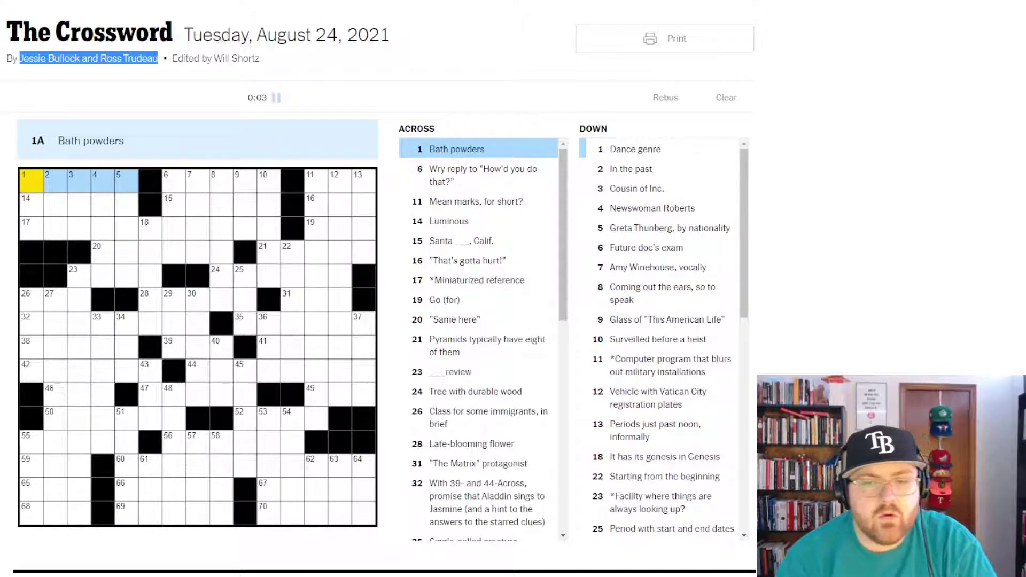
{"action": "type", "text": "salts"}
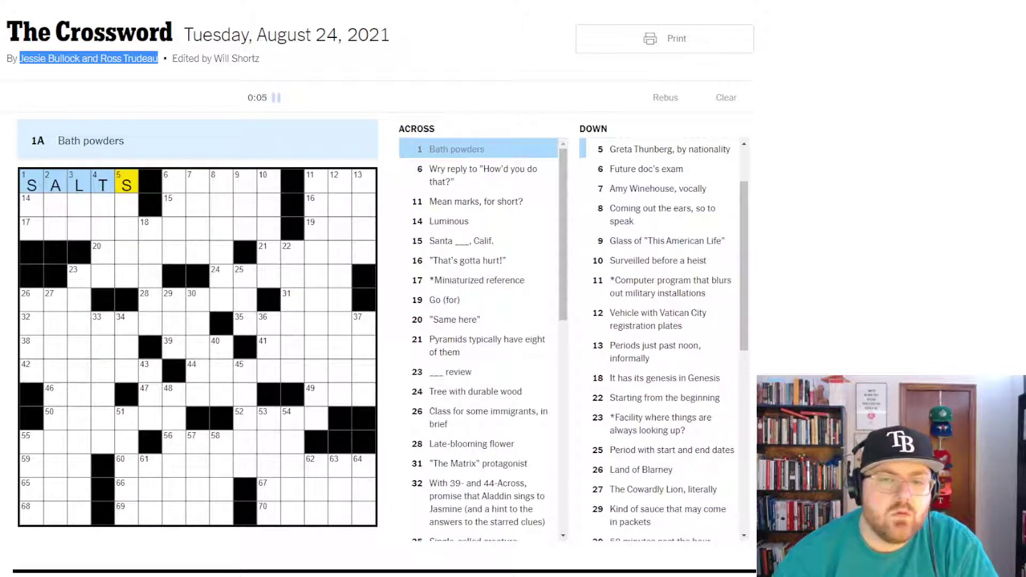
Fill SALTS and MAGIC across the top row and SWEDE at 5-Down.
{"action": "left_click", "coordinate": [69, 206]}
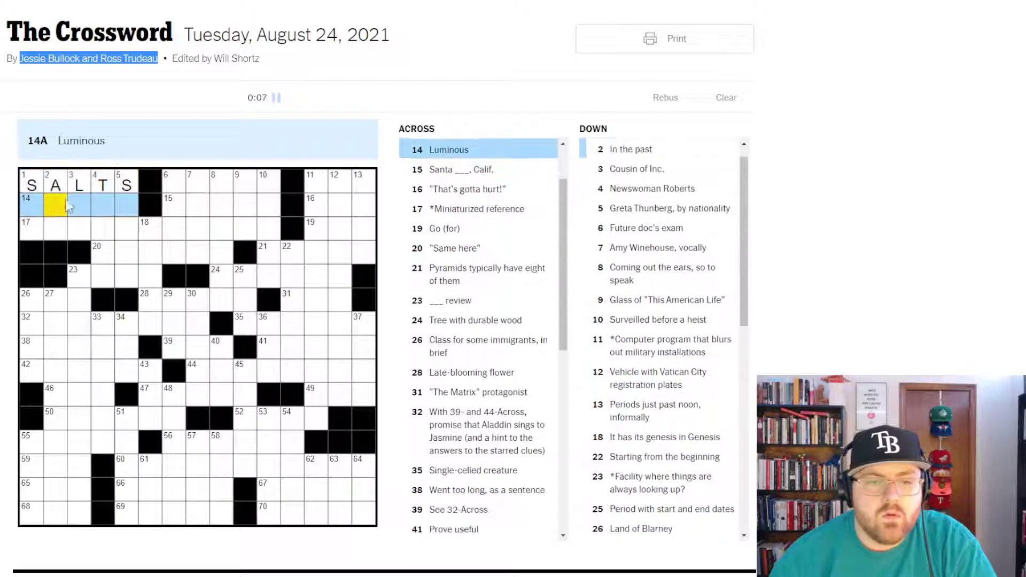
{"action": "left_click", "coordinate": [171, 189]}
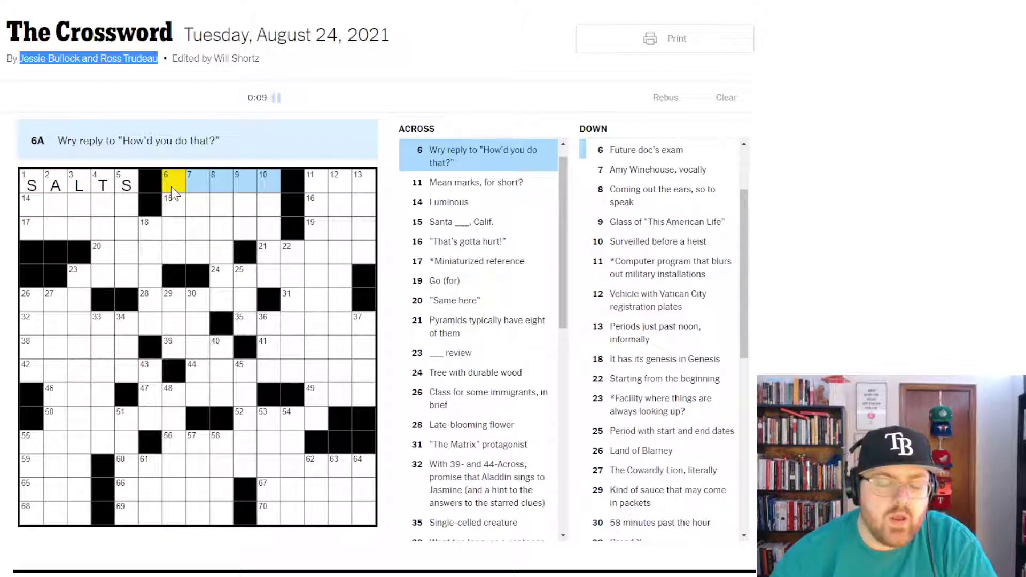
{"action": "type", "text": "magic"}
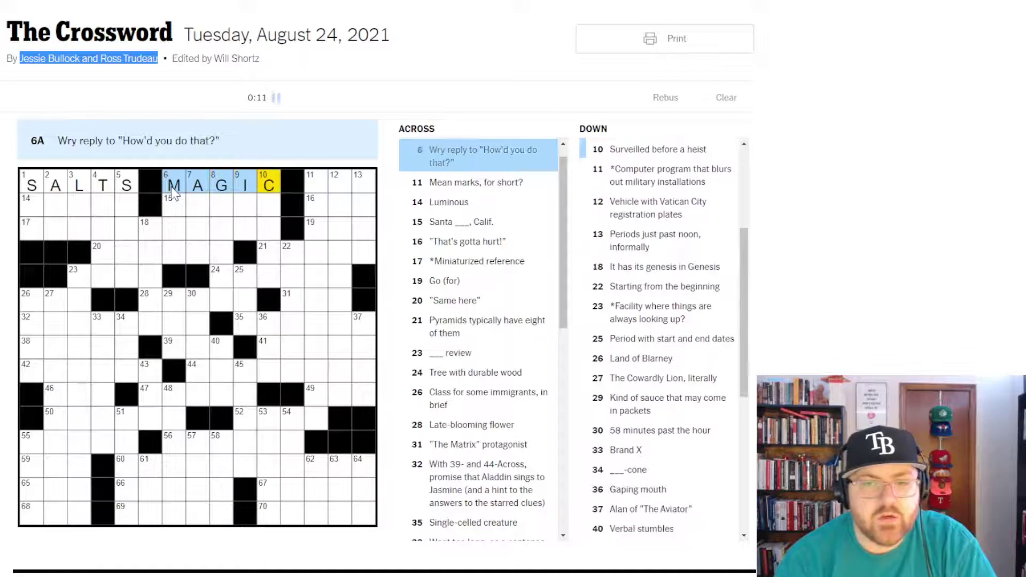
{"action": "left_click", "coordinate": [222, 201]}
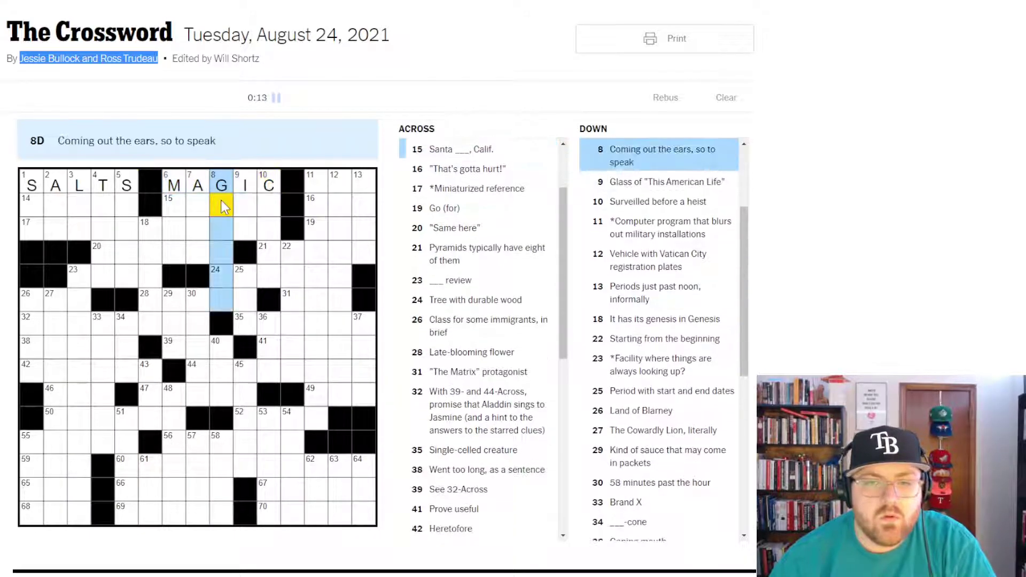
{"action": "scroll", "coordinate": [608, 236], "scroll_direction": "up", "scroll_amount": 3}
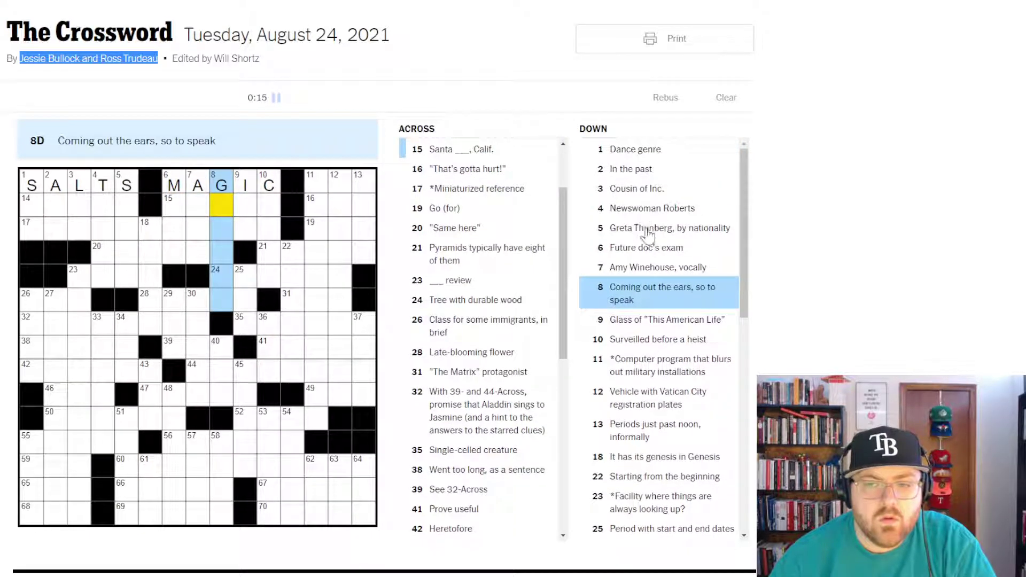
{"action": "left_click", "coordinate": [647, 231]}
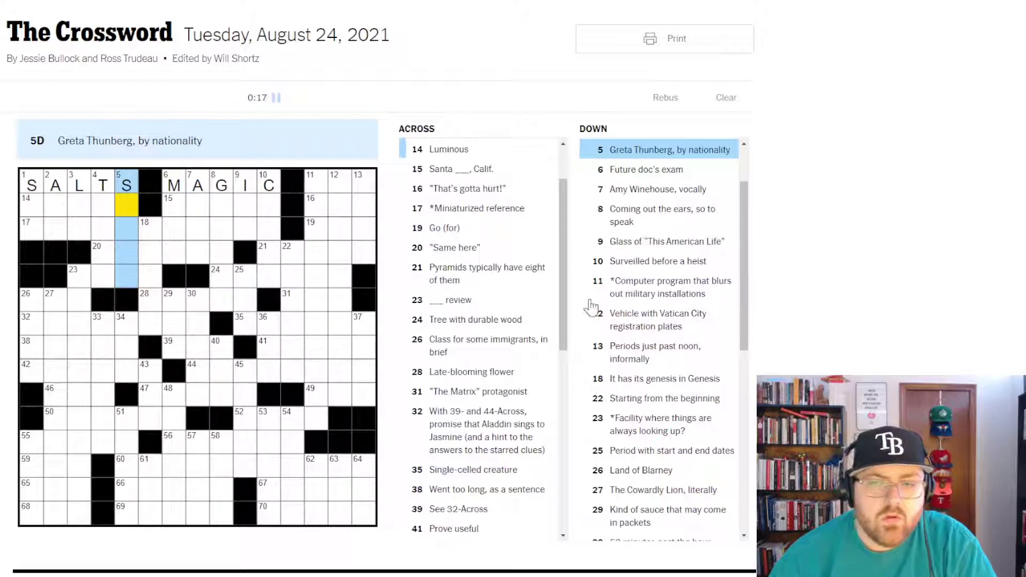
{"action": "type", "text": "WE"}
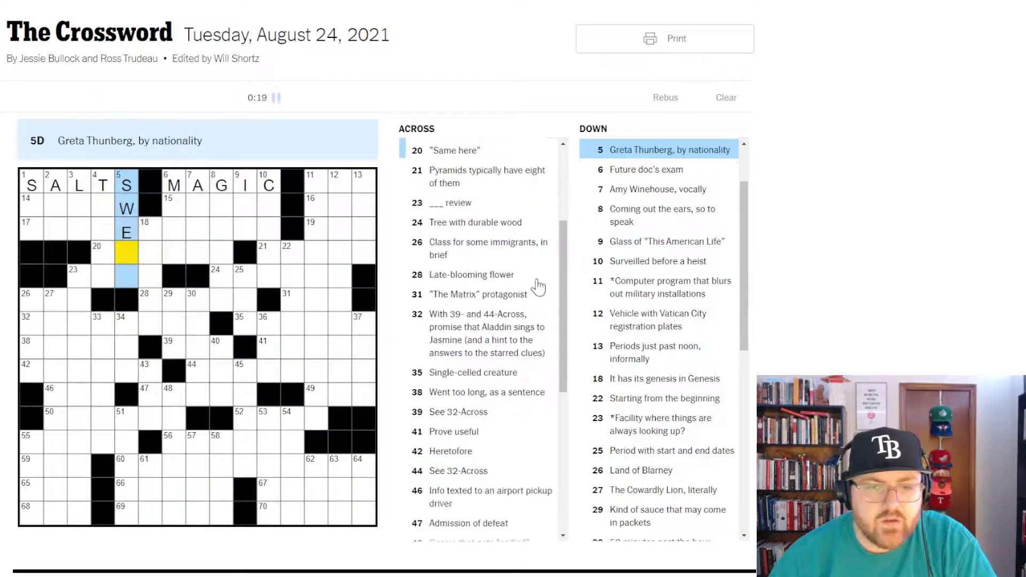
{"action": "type", "text": "de"}
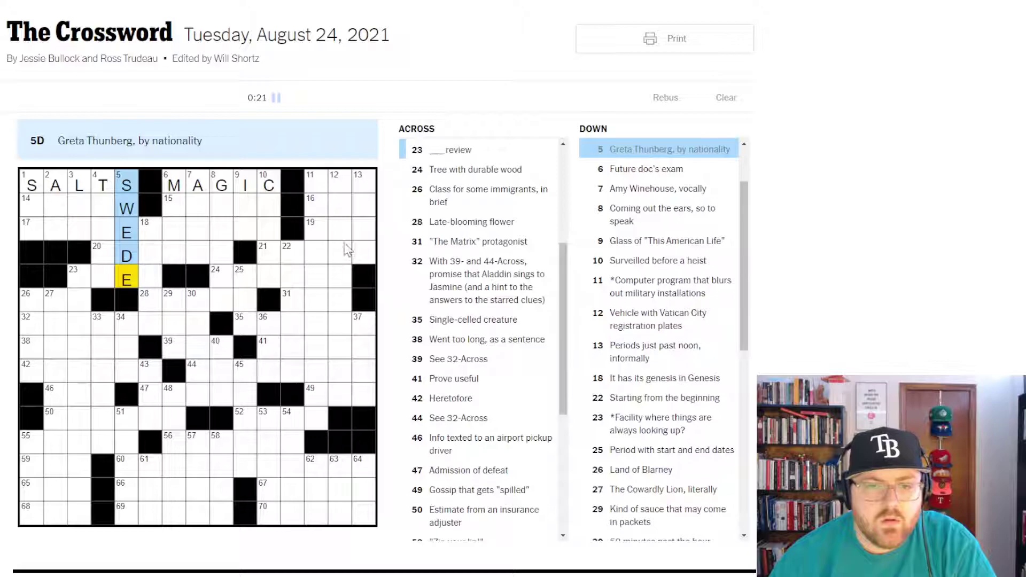
{"action": "left_click", "coordinate": [198, 206]}
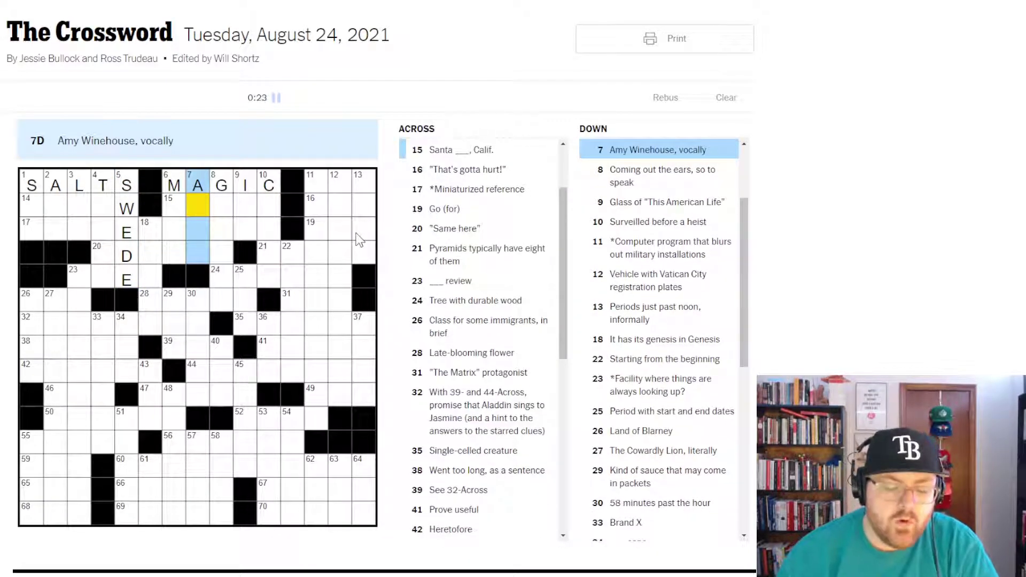
{"action": "type", "text": "lto"}
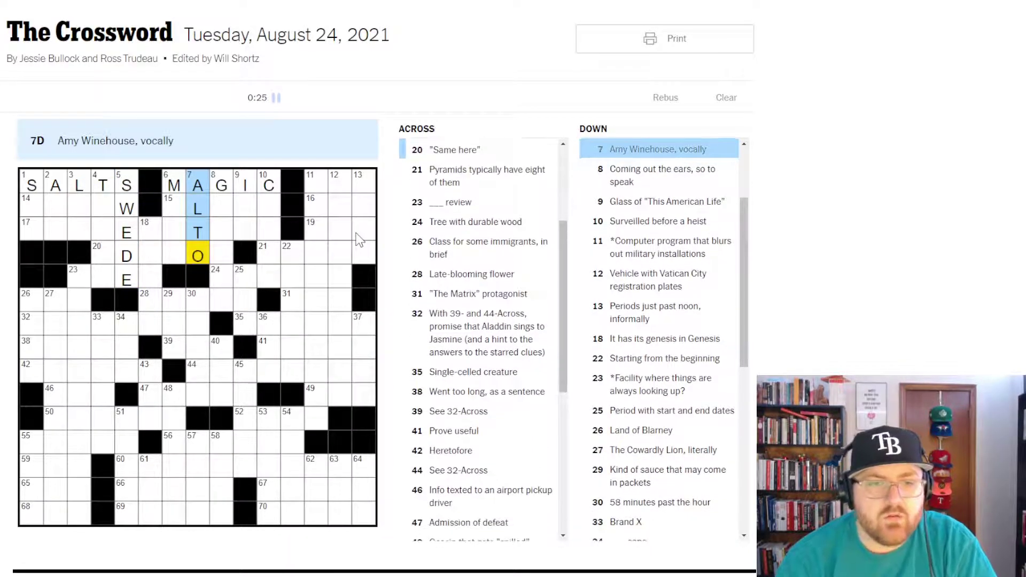
Add ALTO and MCAT down, and enter R A for 9-Down.
{"action": "key", "text": "shift+Tab"}
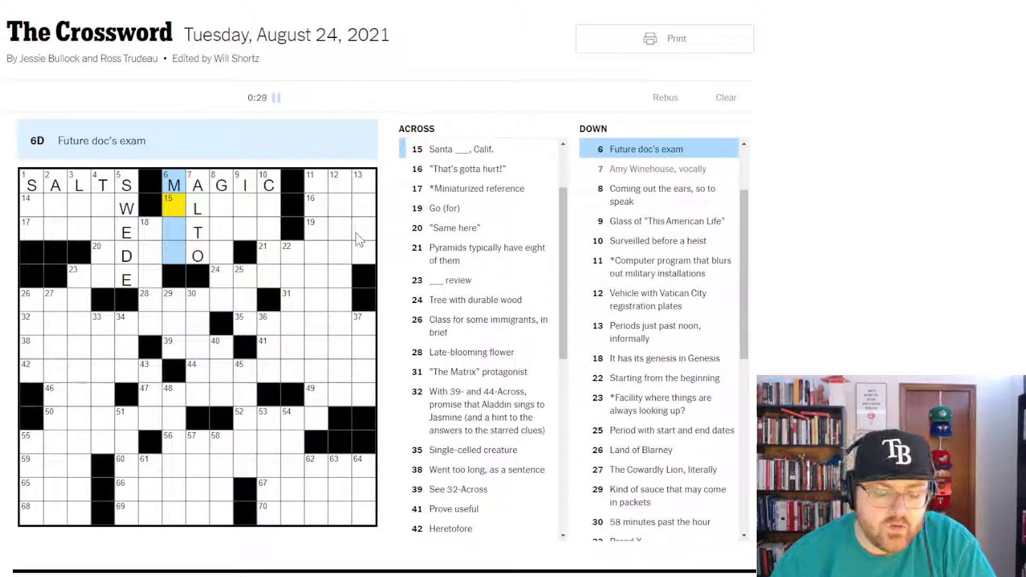
{"action": "type", "text": "cat"}
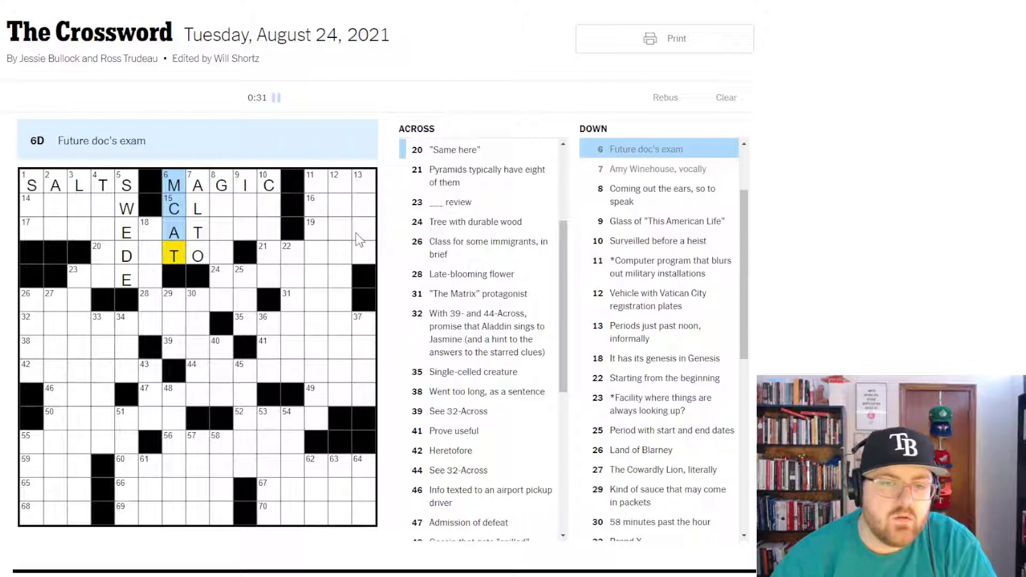
{"action": "key", "text": "Tab"}
{"action": "key", "text": "shift+Tab"}
{"action": "key", "text": "Tab"}
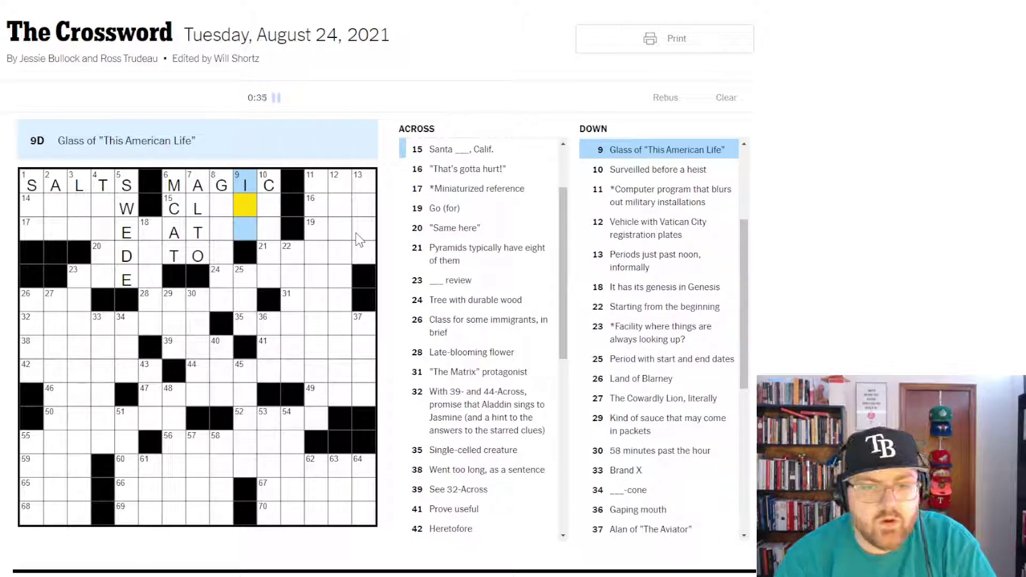
{"action": "type", "text": "ra"}
{"action": "key", "text": "shift+Tab"}
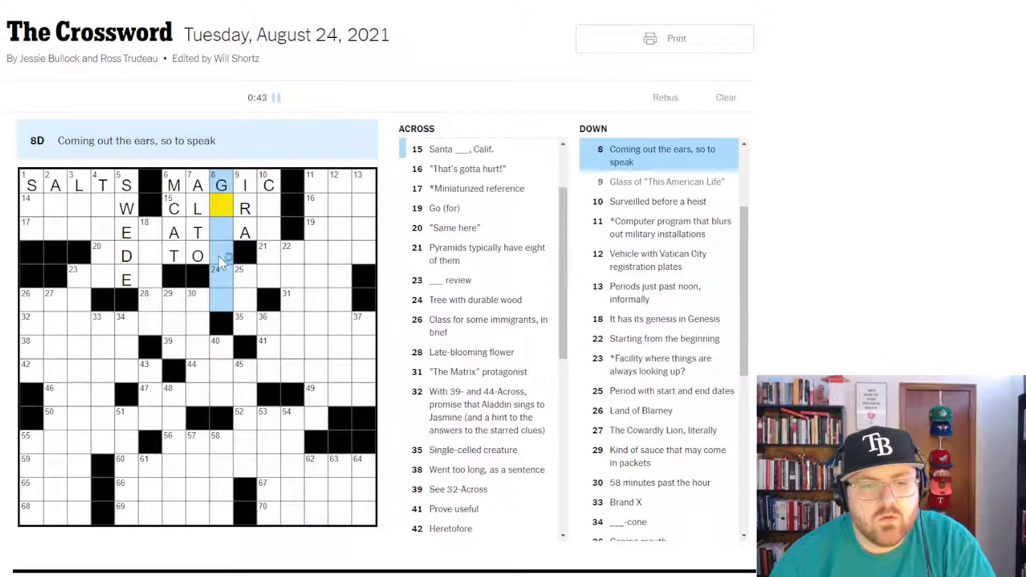
Work the top-left entries, including CLARA and I DO TOO across, and 2- to 4-Down.
{"action": "left_click", "coordinate": [205, 207]}
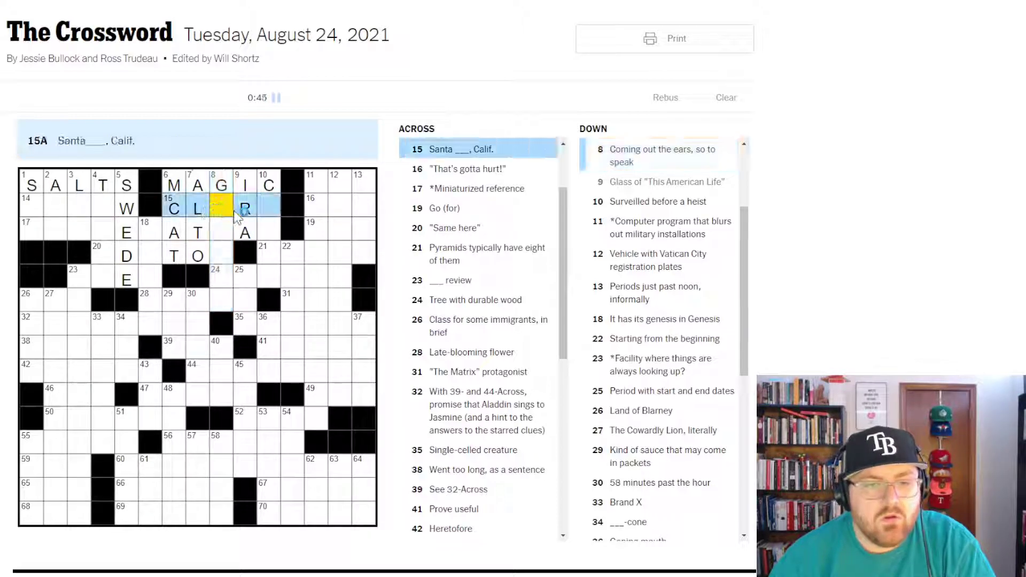
{"action": "type", "text": "aa"}
{"action": "left_click", "coordinate": [229, 233]}
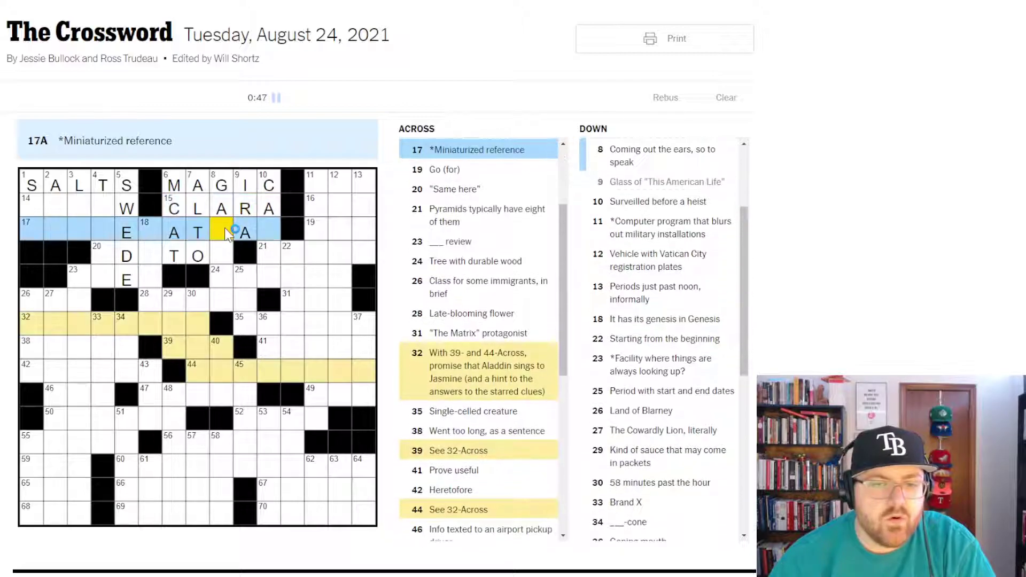
{"action": "left_click", "coordinate": [32, 204]}
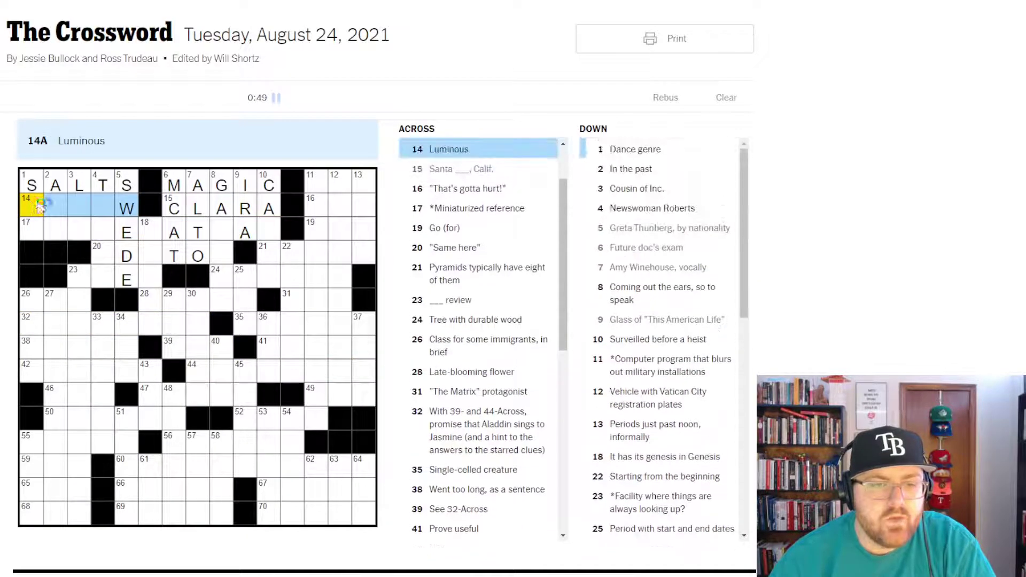
{"action": "left_click", "coordinate": [39, 207]}
{"action": "left_click", "coordinate": [57, 208]}
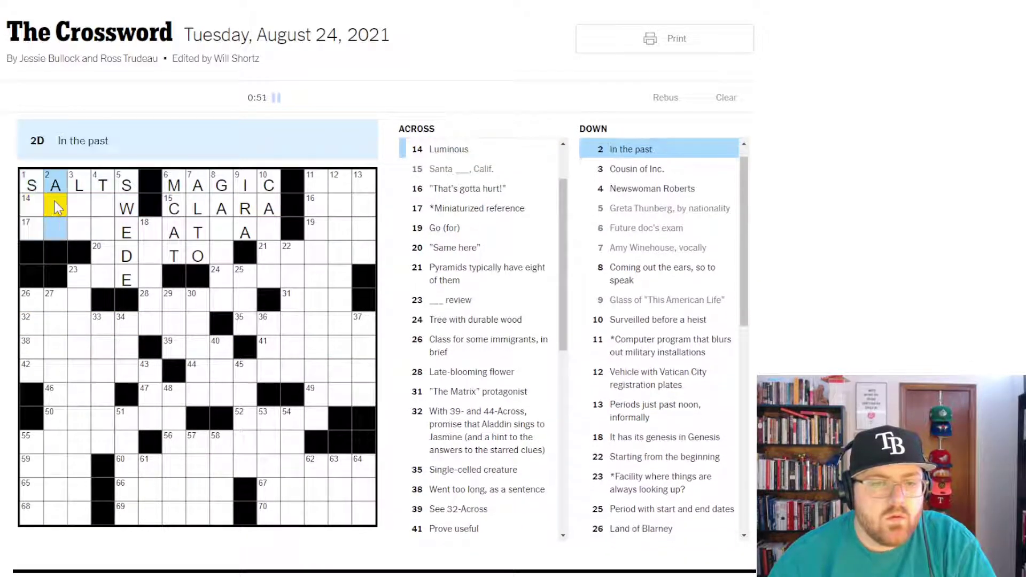
{"action": "left_click", "coordinate": [77, 208]}
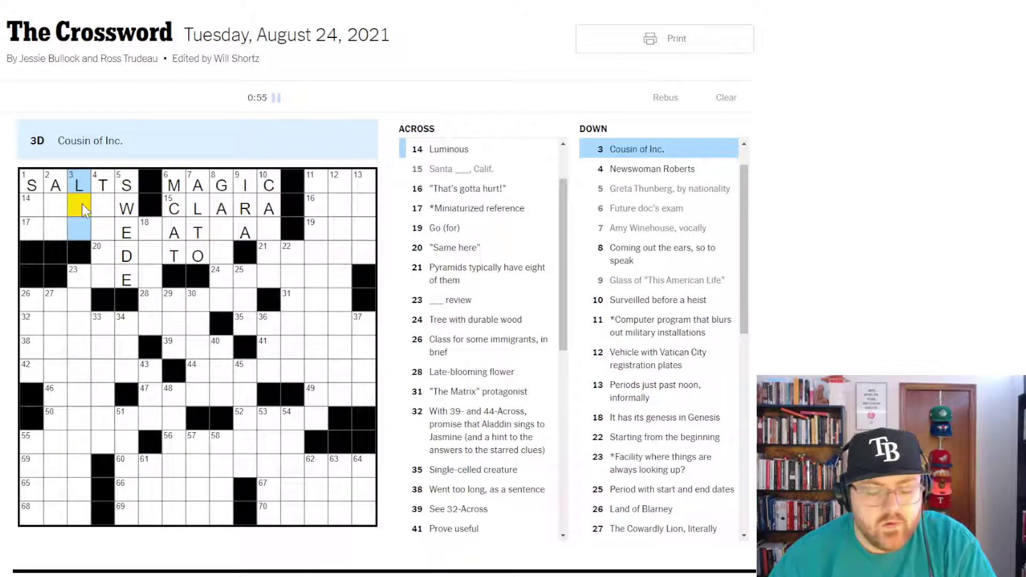
{"action": "type", "text": "lc"}
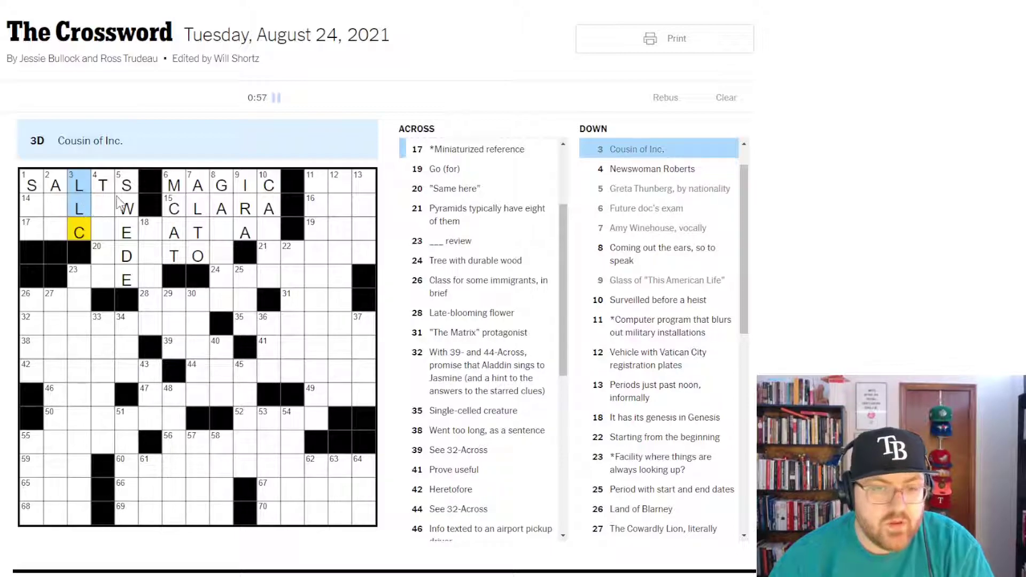
{"action": "left_click", "coordinate": [108, 210]}
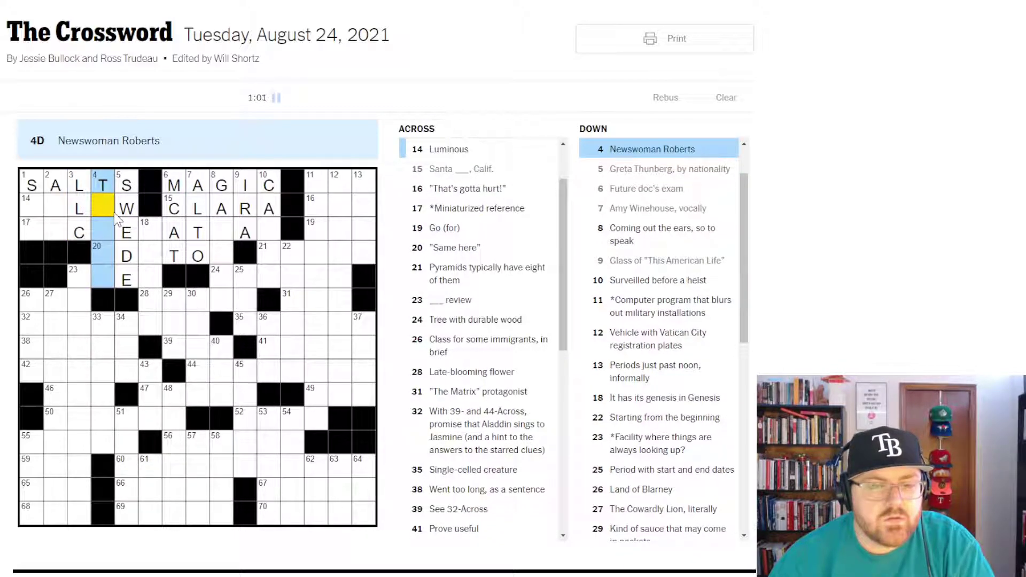
Erase the wrong letters at the top of 4-Down and in the SALTS/3-Down area.
{"action": "key", "text": "BackSpace"}
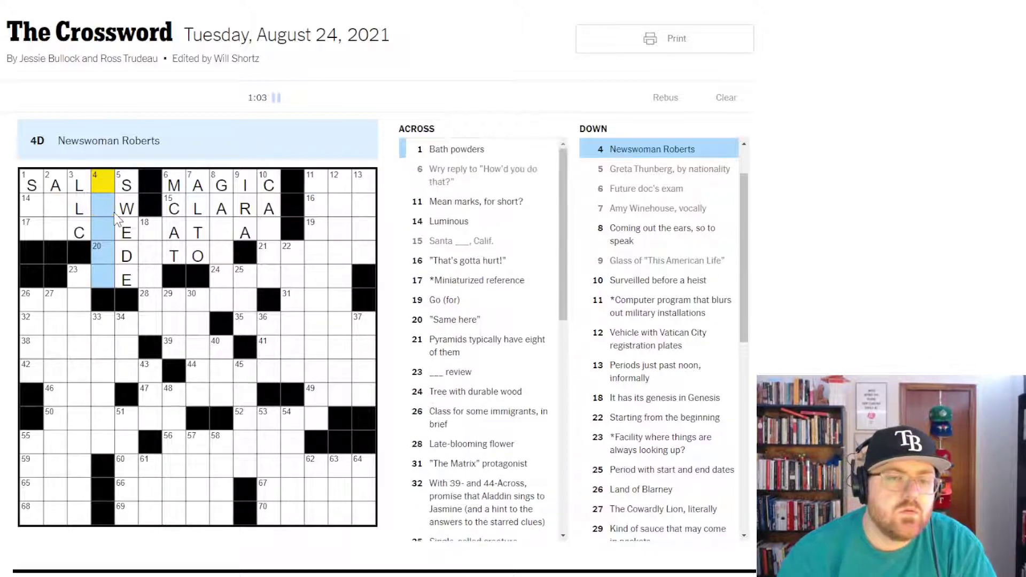
{"action": "key", "text": "Down"}
{"action": "key", "text": "Down"}
{"action": "key", "text": "Down"}
{"action": "key", "text": "Left"}
{"action": "key", "text": "Left"}
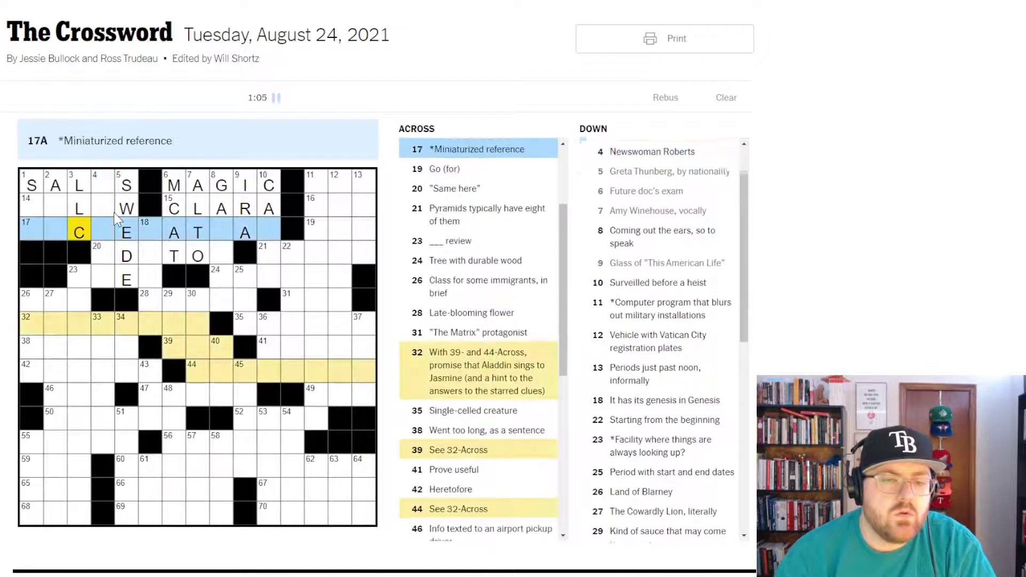
{"action": "key", "text": "Up"}
{"action": "key", "text": "BackSpace"}
{"action": "key", "text": "BackSpace"}
{"action": "key", "text": "BackSpace"}
{"action": "key", "text": "Left"}
{"action": "key", "text": "BackSpace"}
{"action": "key", "text": "BackSpace"}
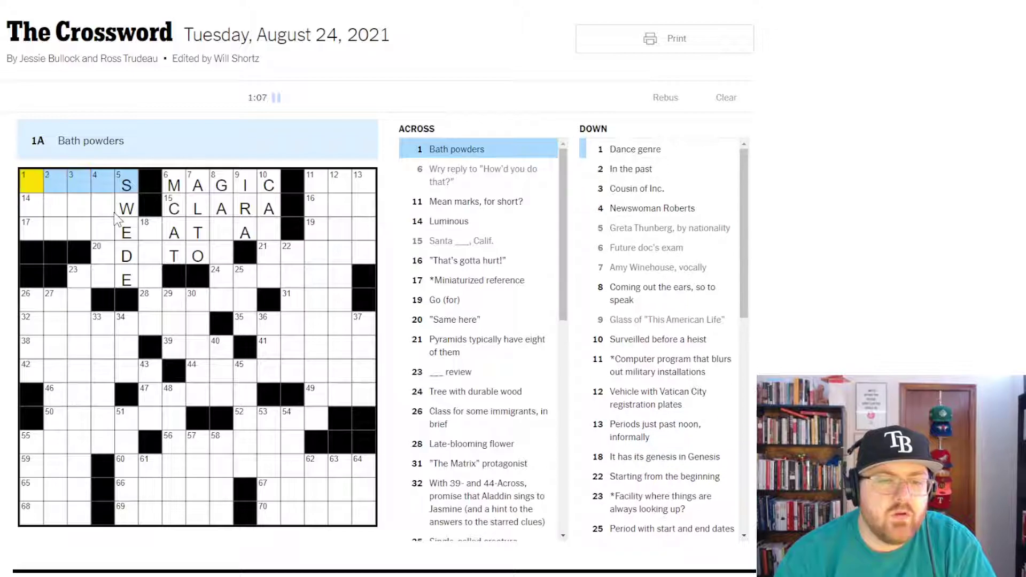
{"action": "key", "text": "Right"}
{"action": "key", "text": "Right"}
{"action": "key", "text": "Right"}
{"action": "key", "text": "Down"}
{"action": "type", "text": "ROB"}
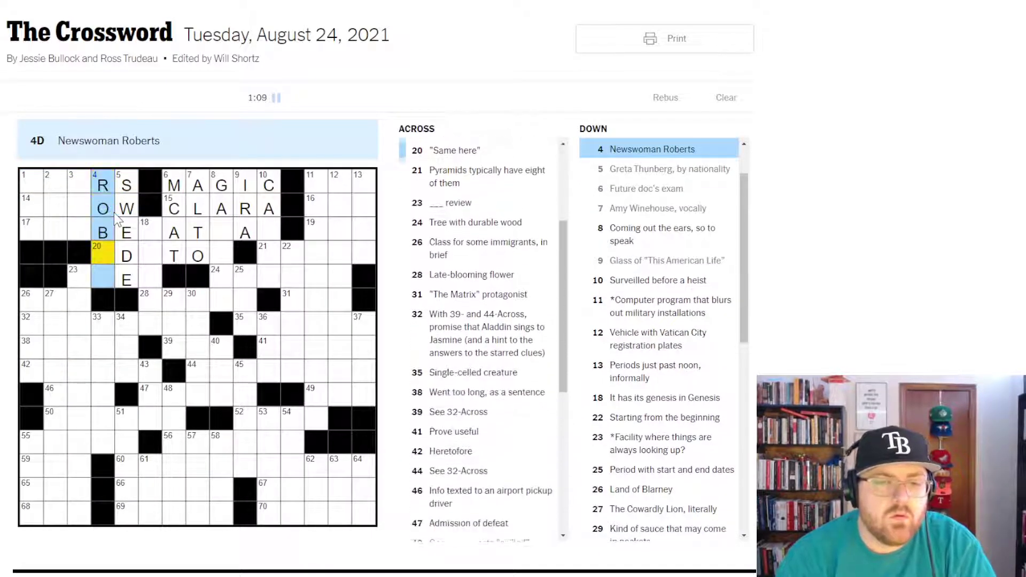
{"action": "type", "text": "IN"}
{"action": "key", "text": "Right"}
{"action": "key", "text": "Down"}
{"action": "key", "text": "Right"}
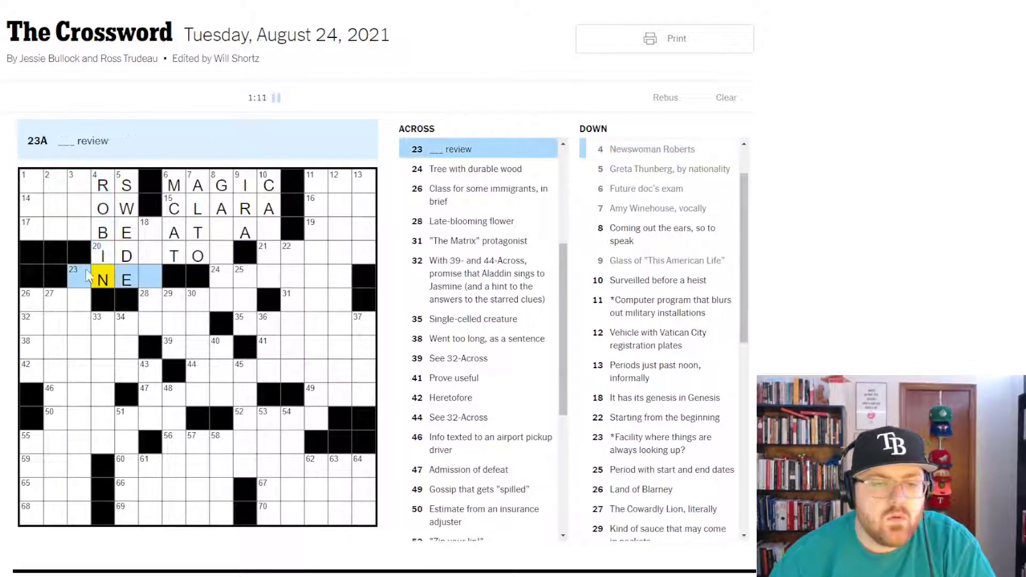
Fill the blank 20-Across cell and complete AGLOW at 14-Across.
{"action": "left_click", "coordinate": [159, 259]}
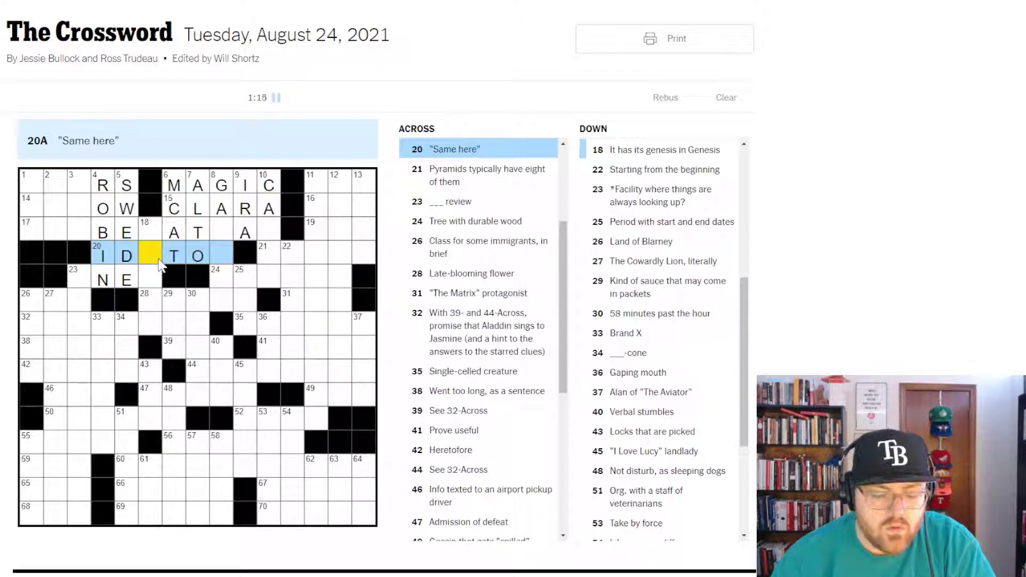
{"action": "type", "text": "OO"}
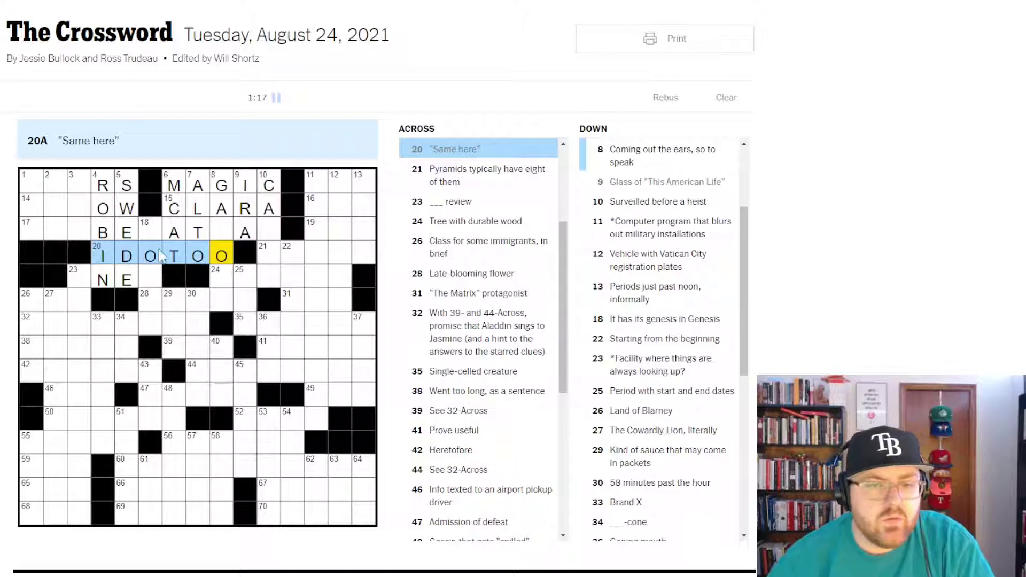
{"action": "left_click", "coordinate": [32, 205]}
{"action": "type", "text": "AG "}
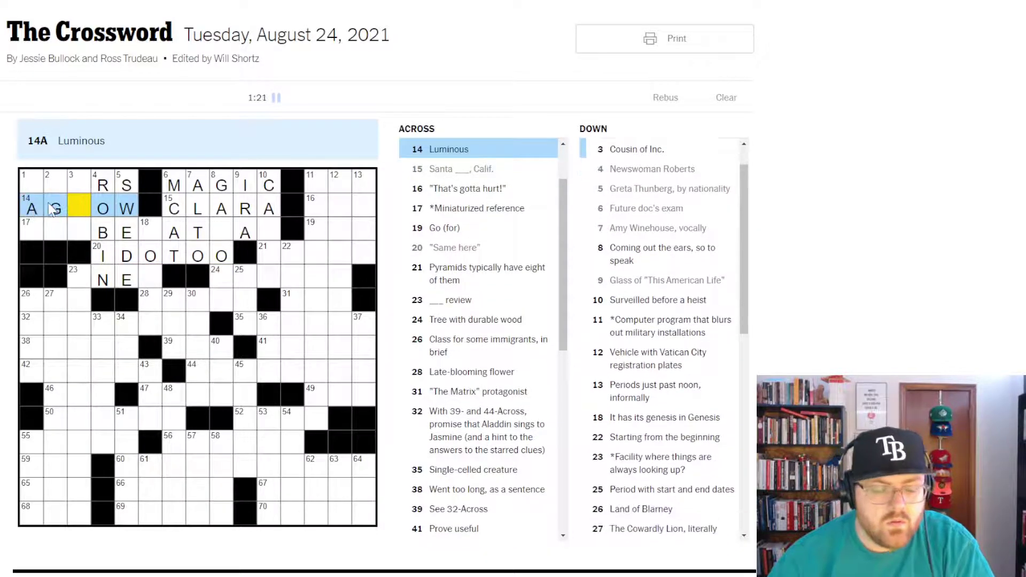
{"action": "type", "text": "L"}
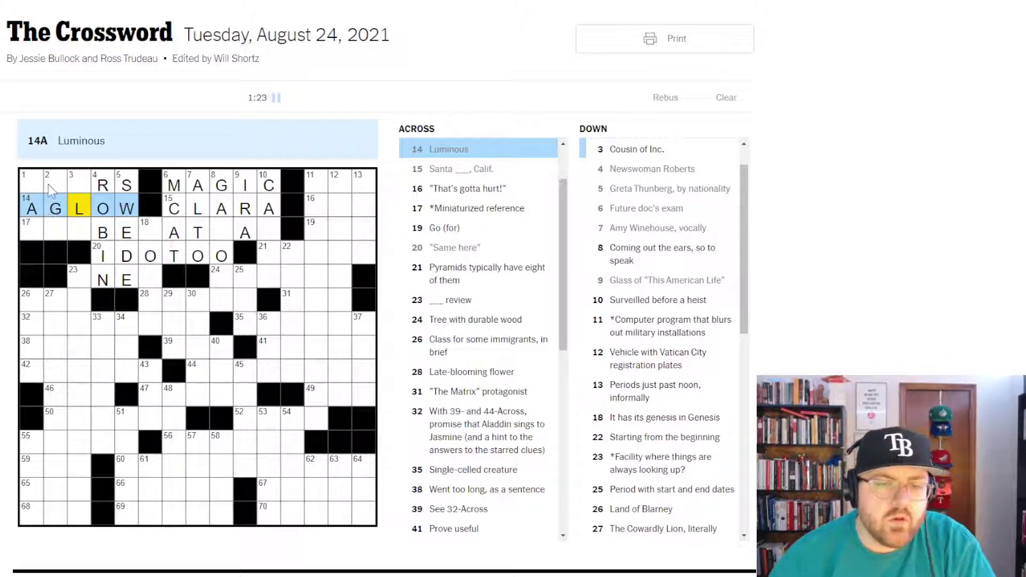
{"action": "double_click", "coordinate": [60, 182]}
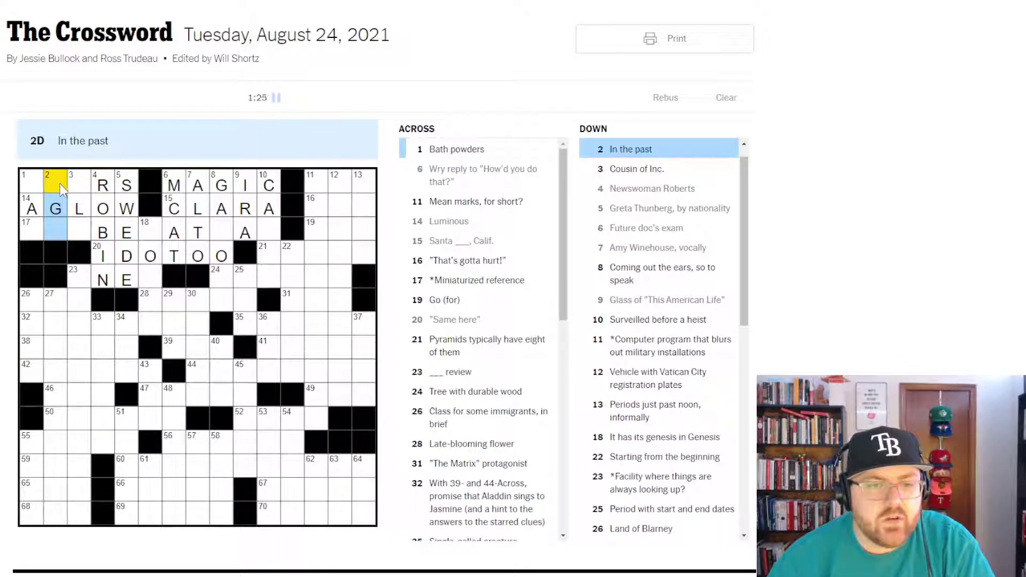
Review the top-left clues: 1-Down, 3-Down, 1-Across, 2-Down, 17-Across and 23-Across.
{"action": "left_click", "coordinate": [37, 180]}
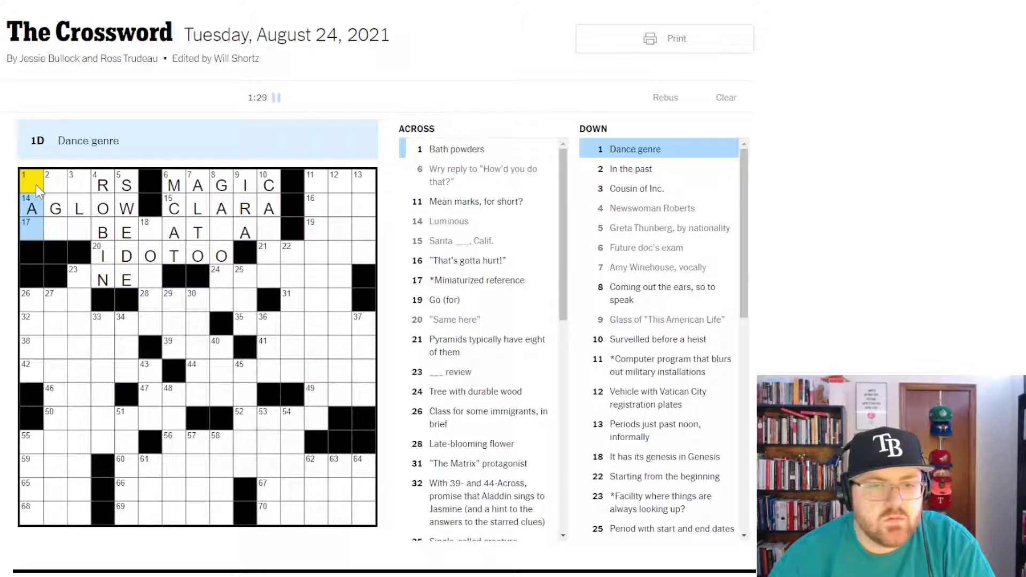
{"action": "left_click", "coordinate": [82, 183]}
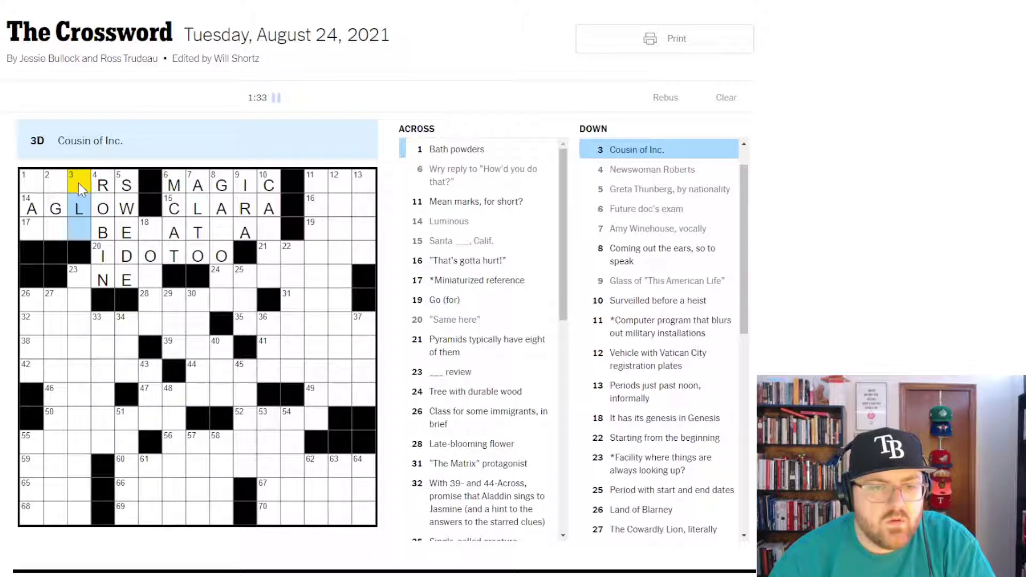
{"action": "left_click", "coordinate": [78, 182]}
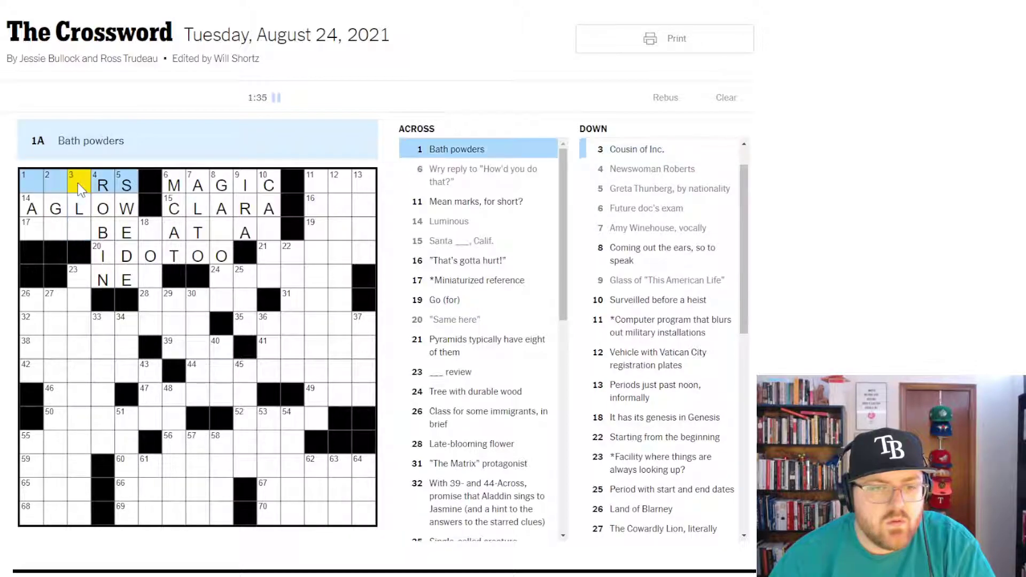
{"action": "left_click", "coordinate": [78, 183]}
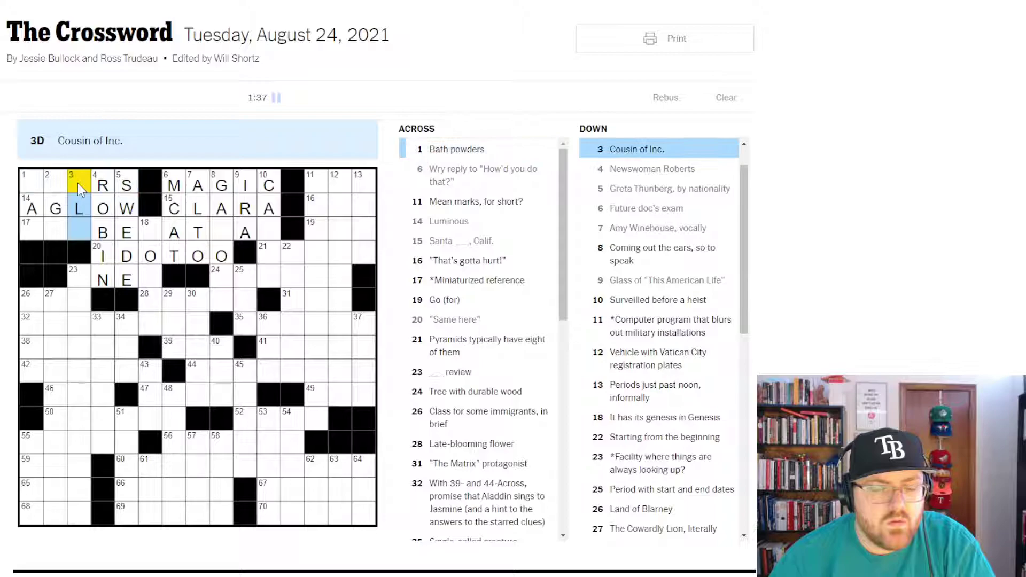
{"action": "left_click", "coordinate": [62, 184]}
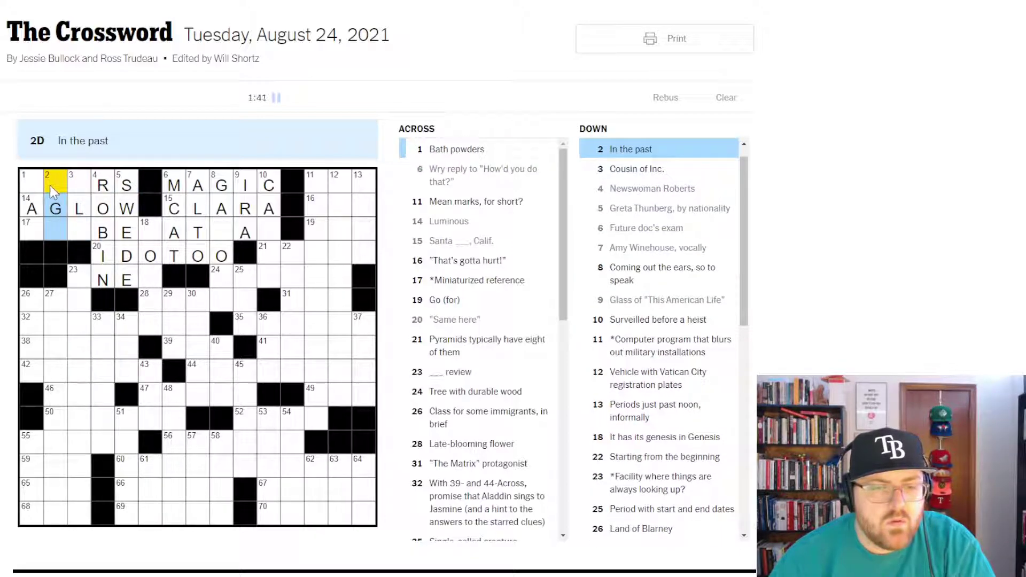
{"action": "left_click", "coordinate": [50, 186]}
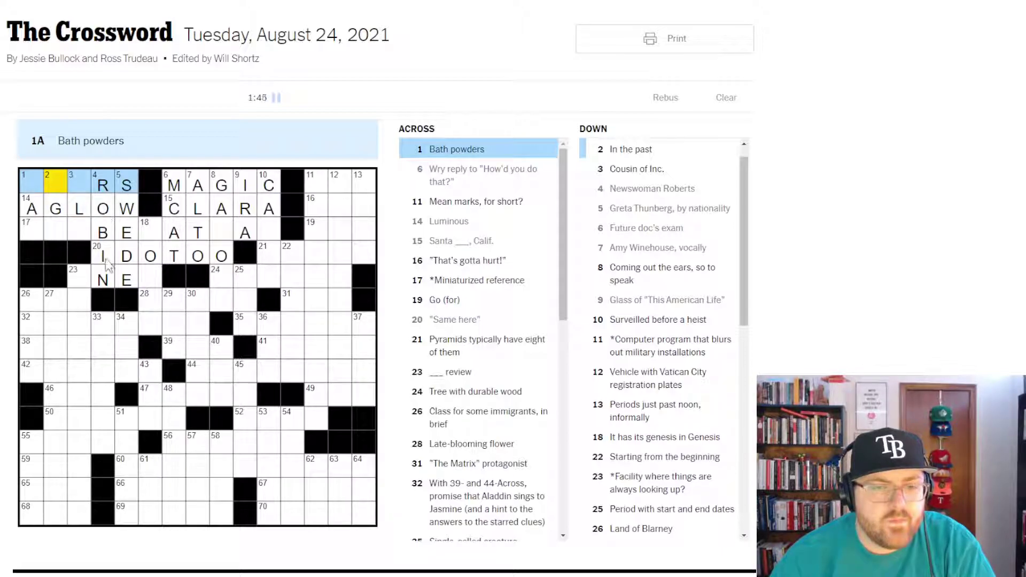
{"action": "left_click", "coordinate": [104, 233]}
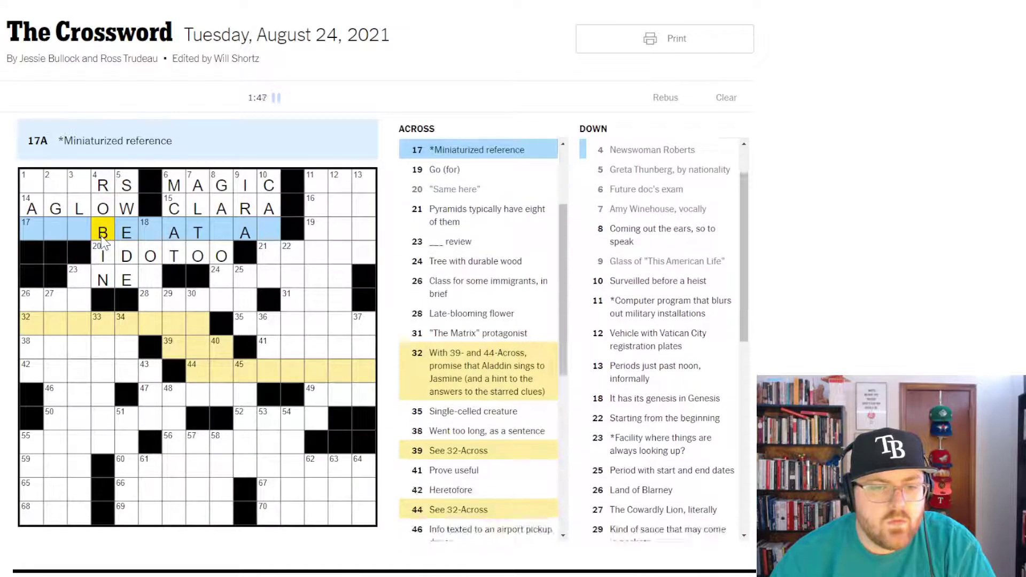
{"action": "left_click", "coordinate": [106, 279]}
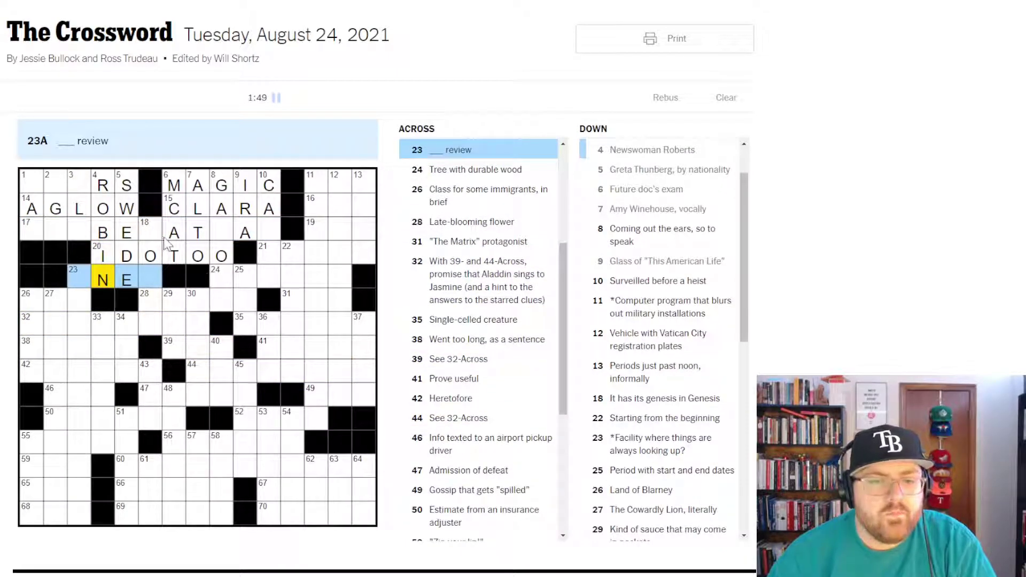
{"action": "left_click", "coordinate": [222, 232]}
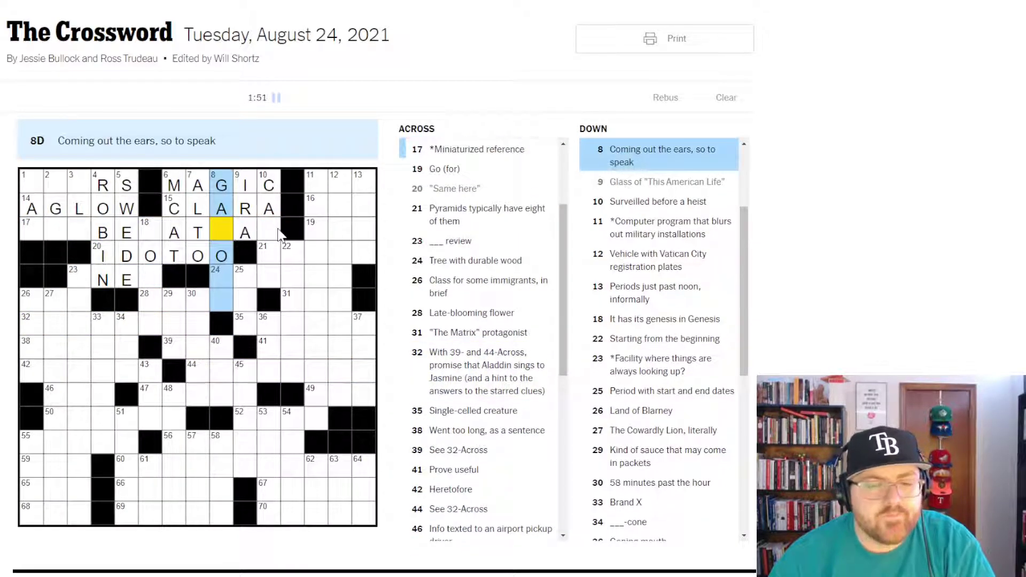
Complete CASED at 10-Down, then enter and erase GOOGLEMAPS in 11-Down.
{"action": "left_click", "coordinate": [272, 230]}
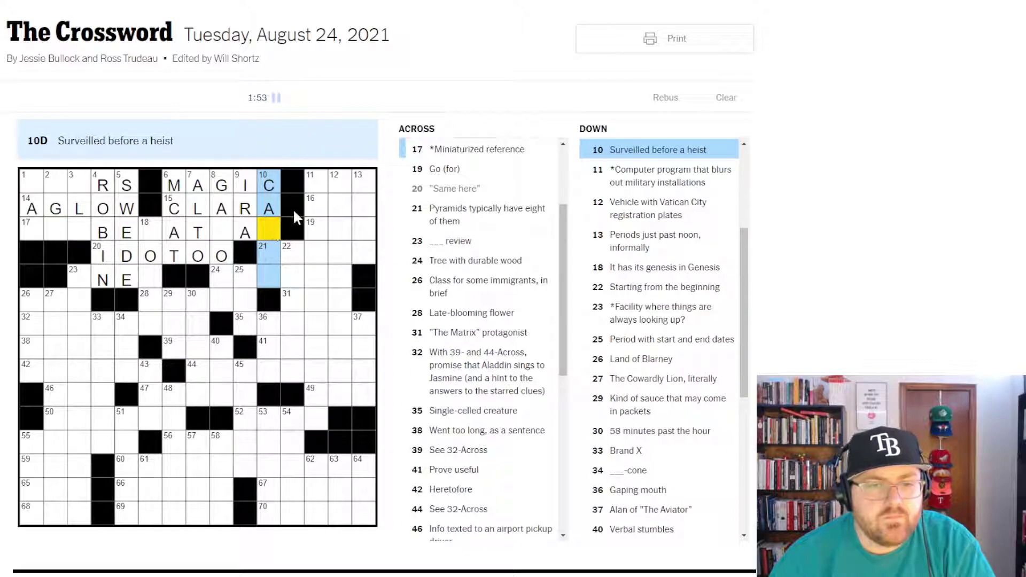
{"action": "type", "text": "SED"}
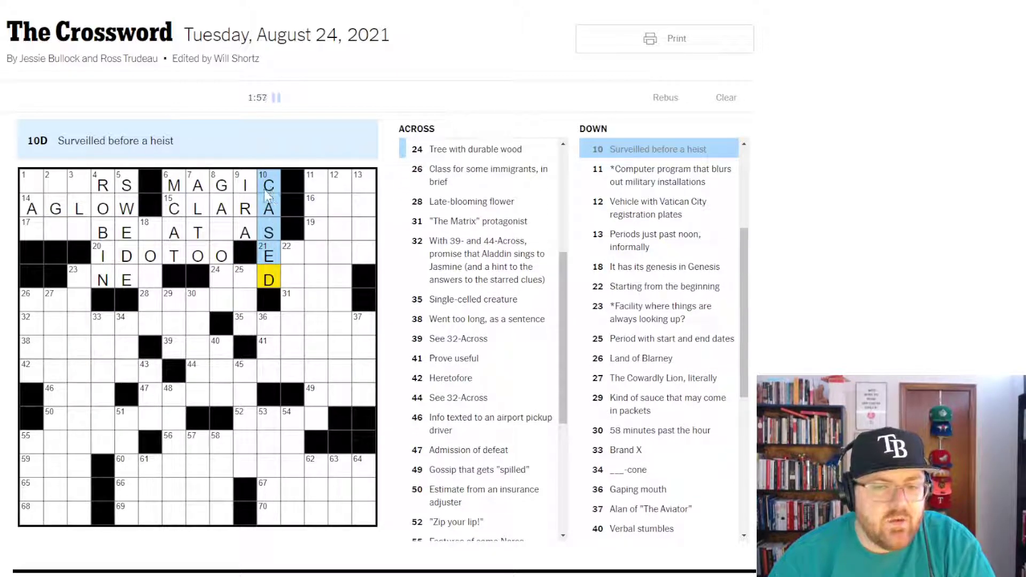
{"action": "left_click", "coordinate": [317, 184]}
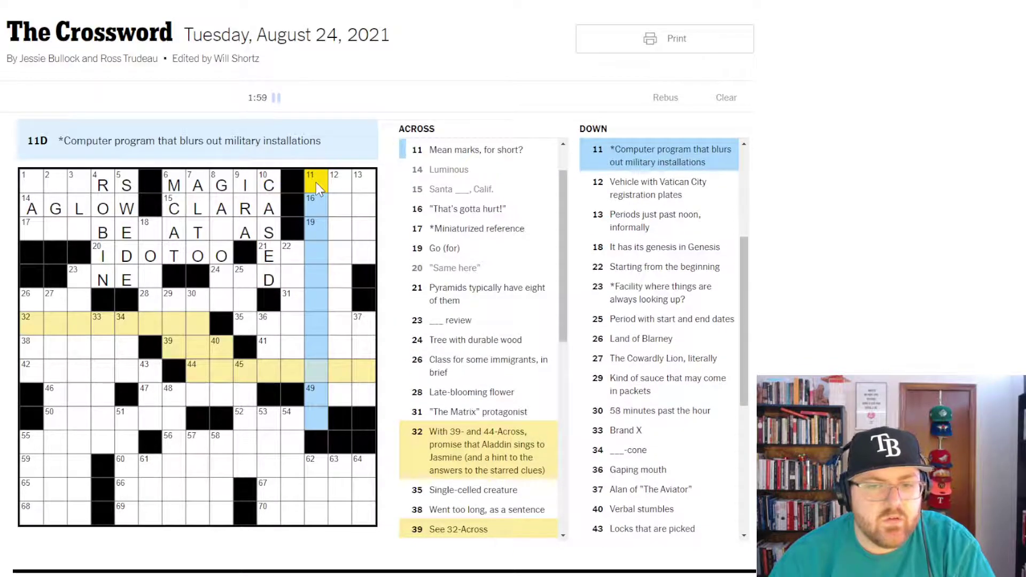
{"action": "left_click", "coordinate": [337, 182]}
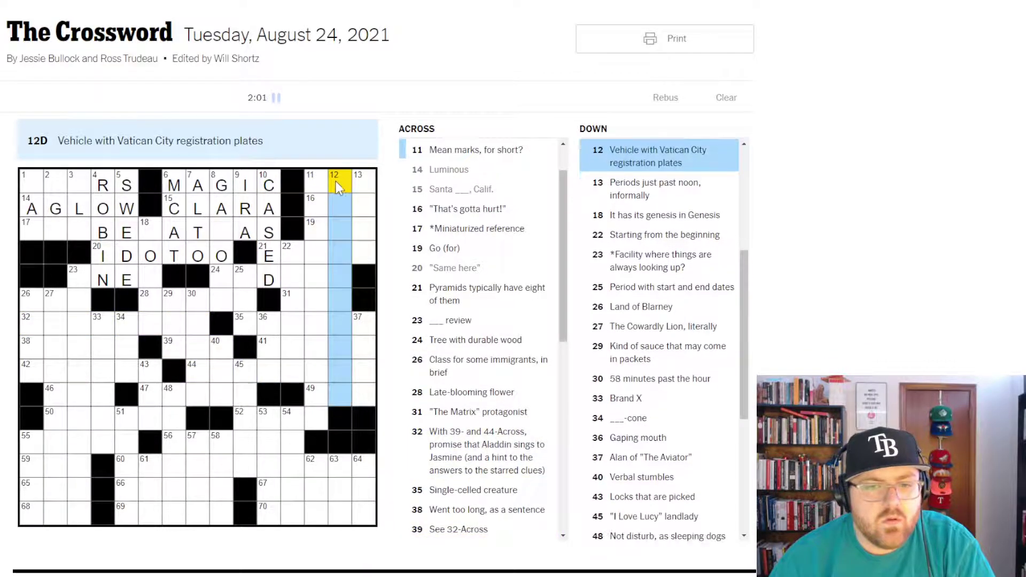
{"action": "left_click", "coordinate": [309, 181]}
{"action": "type", "text": "G"}
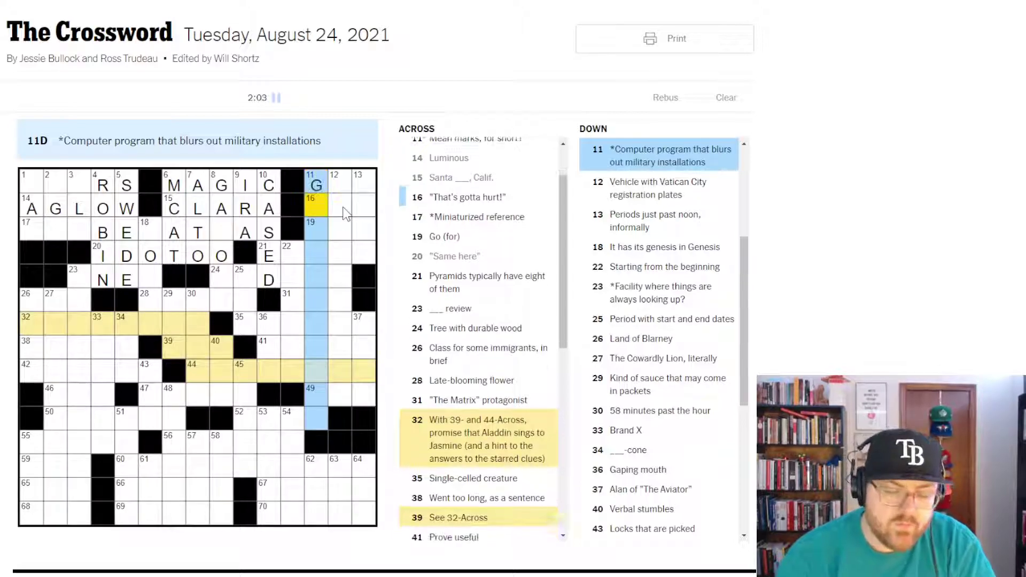
{"action": "type", "text": "OOGLEMAPS"}
{"action": "key", "text": "BackSpace"}
{"action": "key", "text": "BackSpace"}
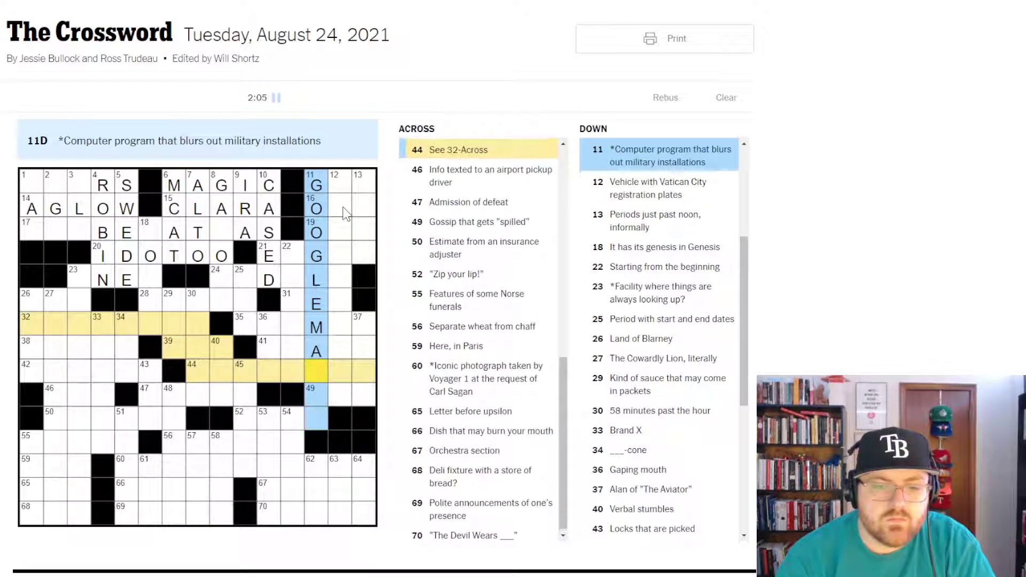
{"action": "key", "text": "BackSpace"}
{"action": "key", "text": "BackSpace"}
{"action": "key", "text": "BackSpace"}
{"action": "key", "text": "BackSpace"}
{"action": "key", "text": "BackSpace"}
{"action": "key", "text": "BackSpace"}
{"action": "key", "text": "BackSpace"}
{"action": "key", "text": "BackSpace"}
{"action": "key", "text": "space"}
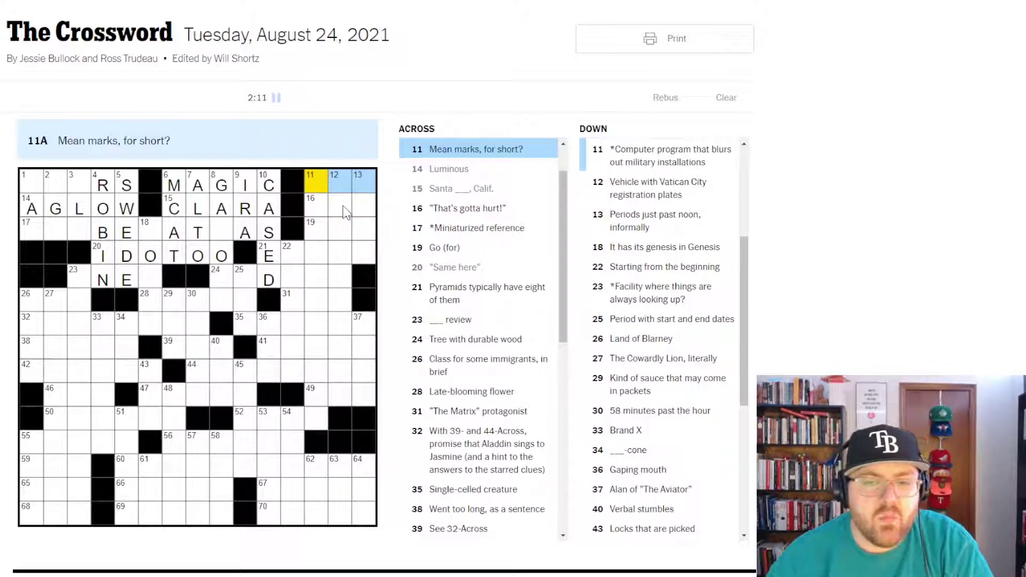
Enter POPEMOBILE at 12-Down and remove the stray A from 13-Down.
{"action": "left_click", "coordinate": [325, 213]}
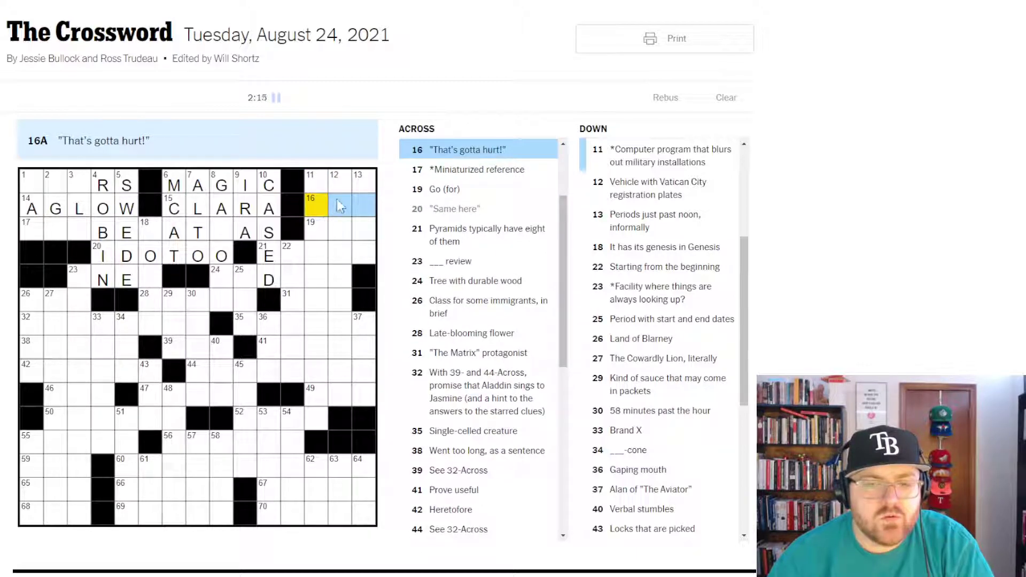
{"action": "double_click", "coordinate": [341, 188]}
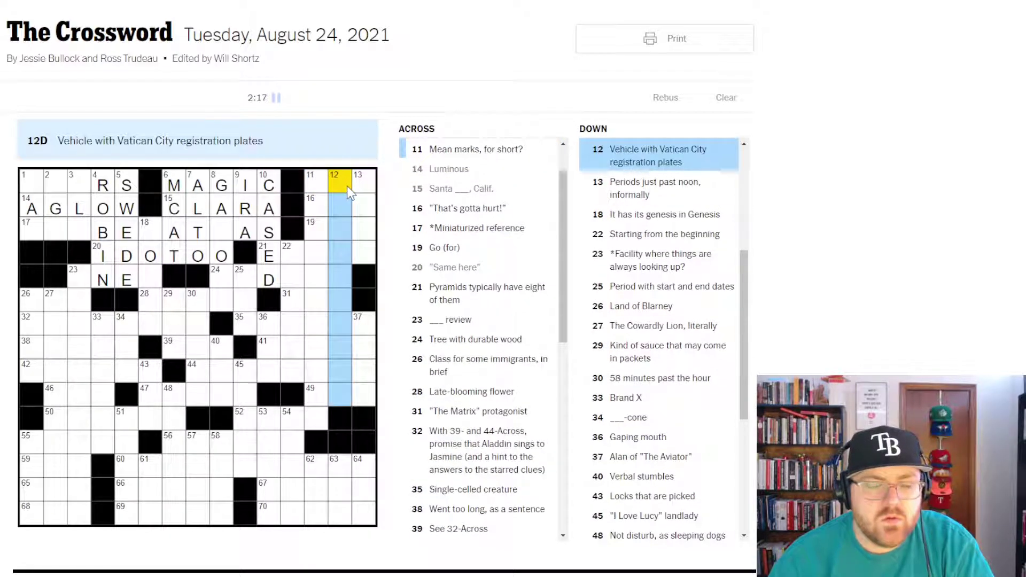
{"action": "type", "text": "P"}
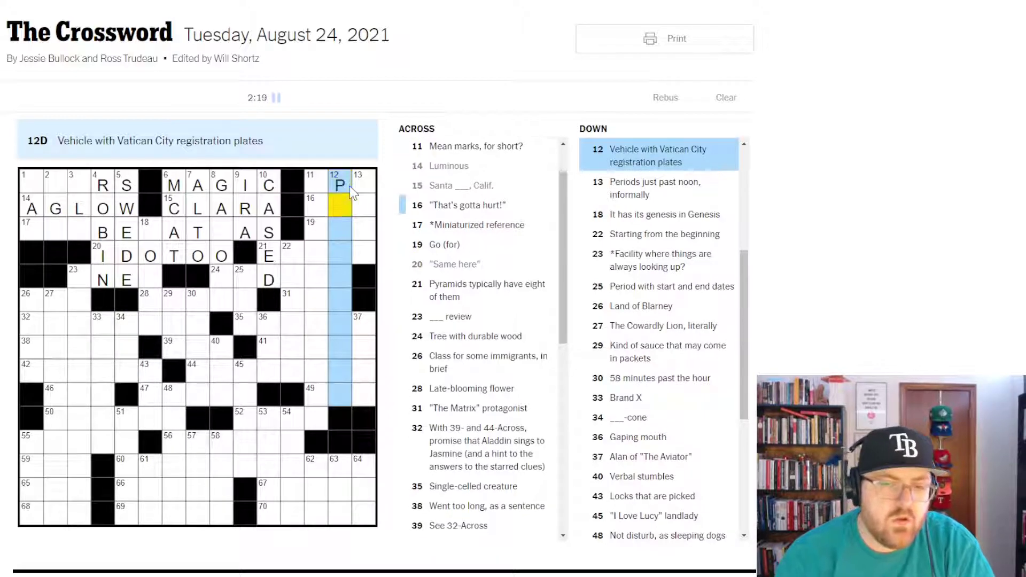
{"action": "type", "text": "OPE"}
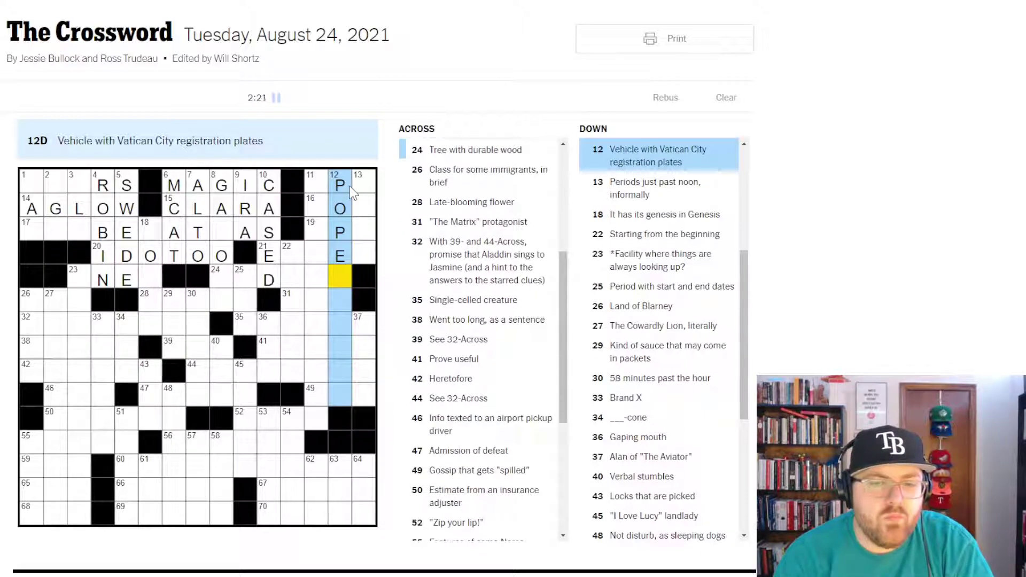
{"action": "type", "text": "MOBI"}
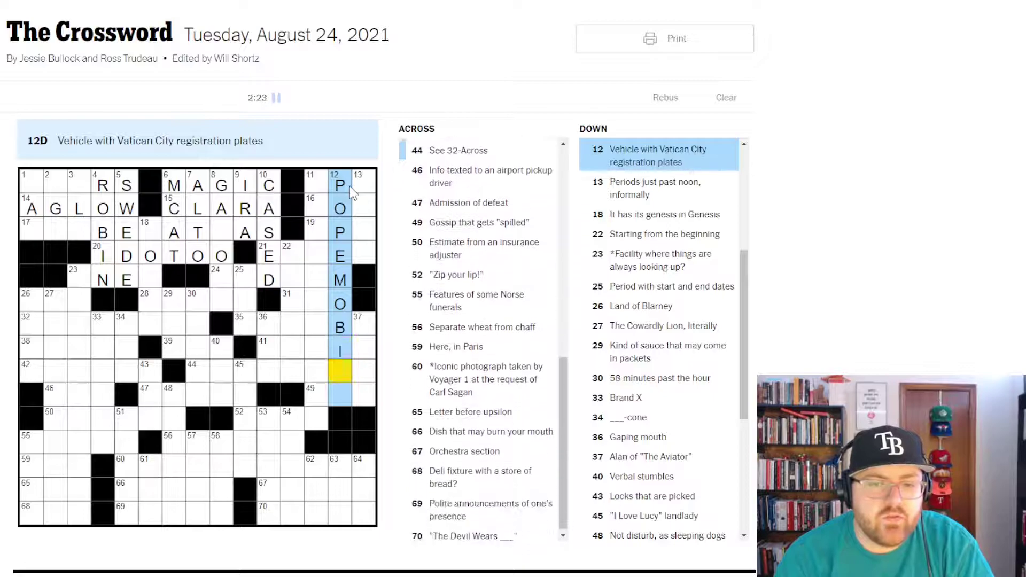
{"action": "type", "text": "LE"}
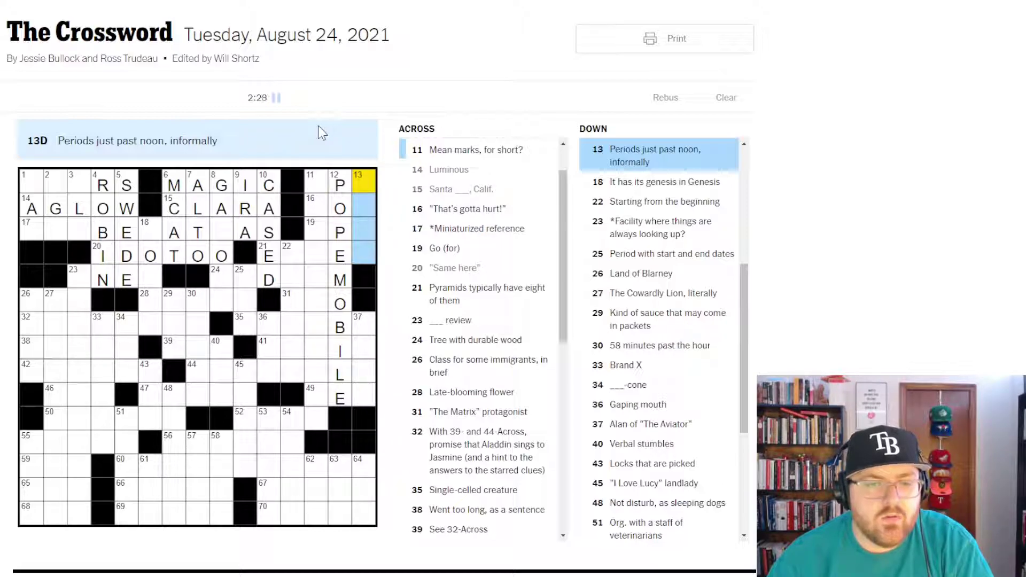
{"action": "type", "text": "A"}
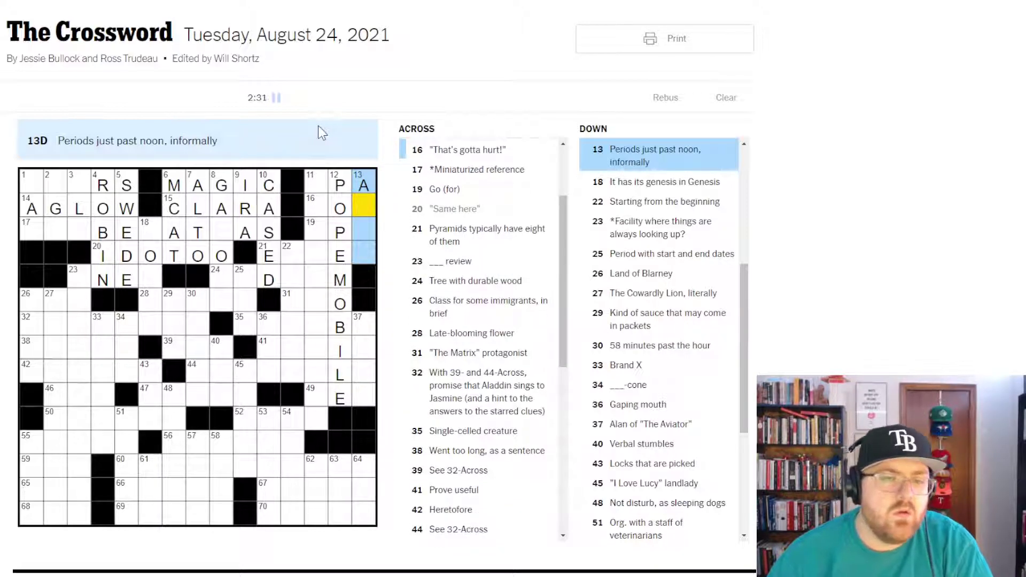
{"action": "key", "text": "BackSpace"}
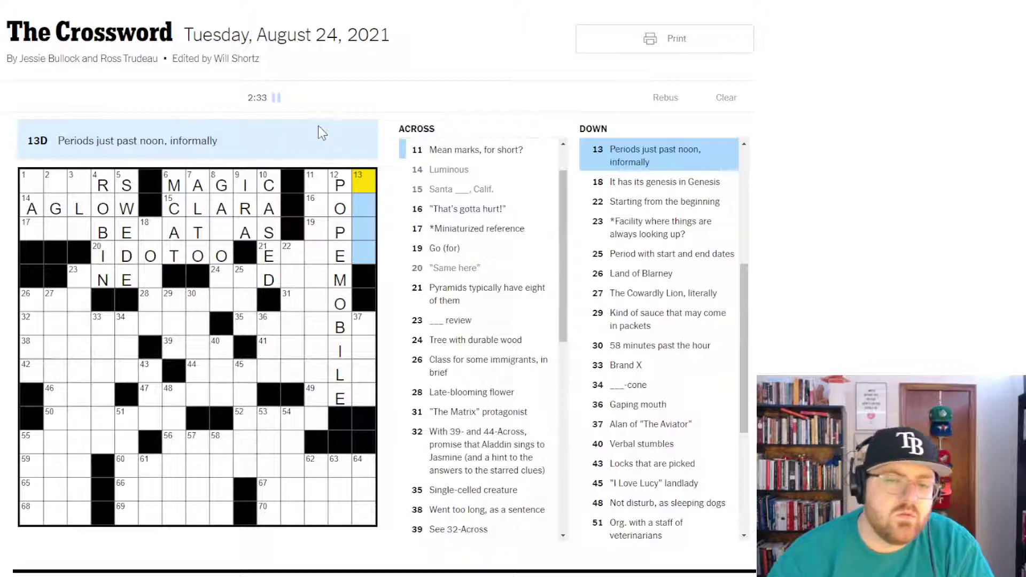
Place the S and work on 21-Across and 24-Across.
{"action": "left_click", "coordinate": [362, 259]}
{"action": "type", "text": "S"}
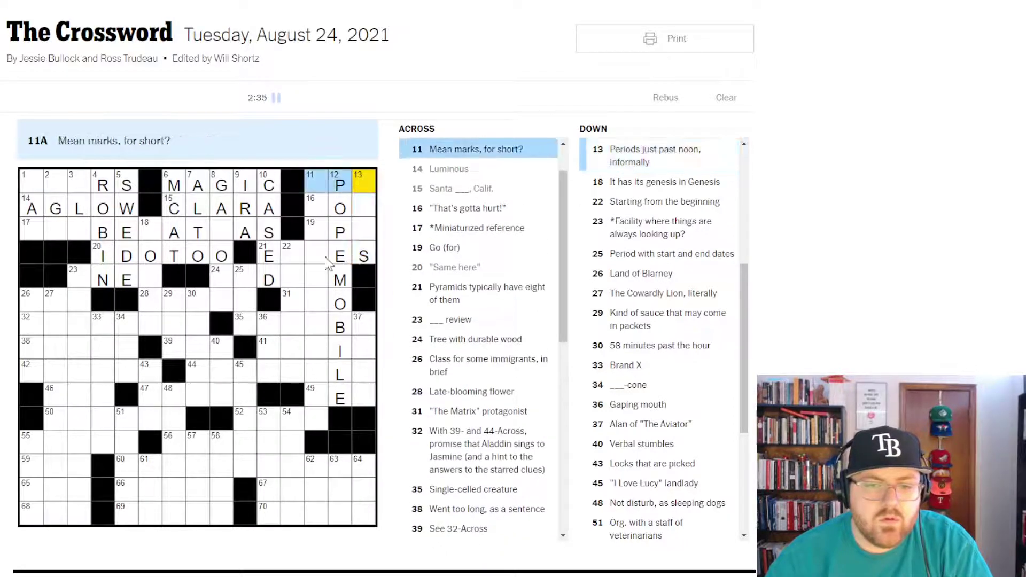
{"action": "left_click", "coordinate": [313, 256]}
{"action": "left_click", "coordinate": [293, 254]}
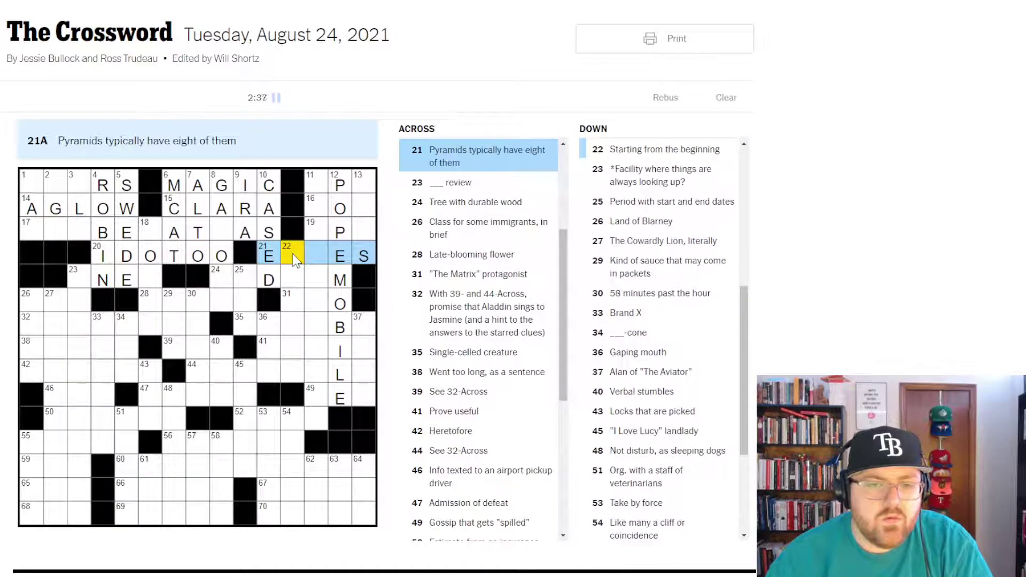
{"action": "type", "text": "DG"}
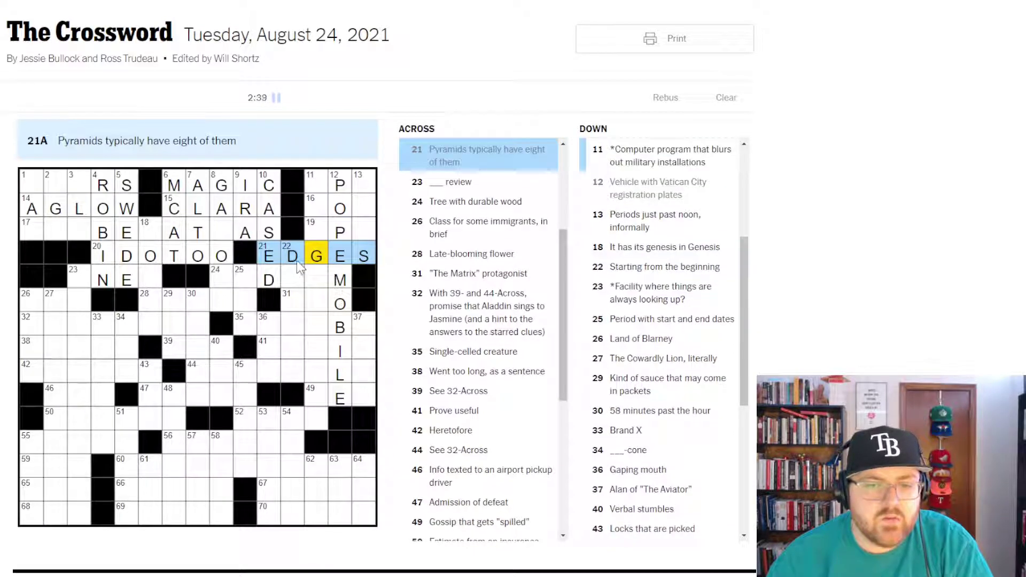
{"action": "left_click", "coordinate": [294, 274]}
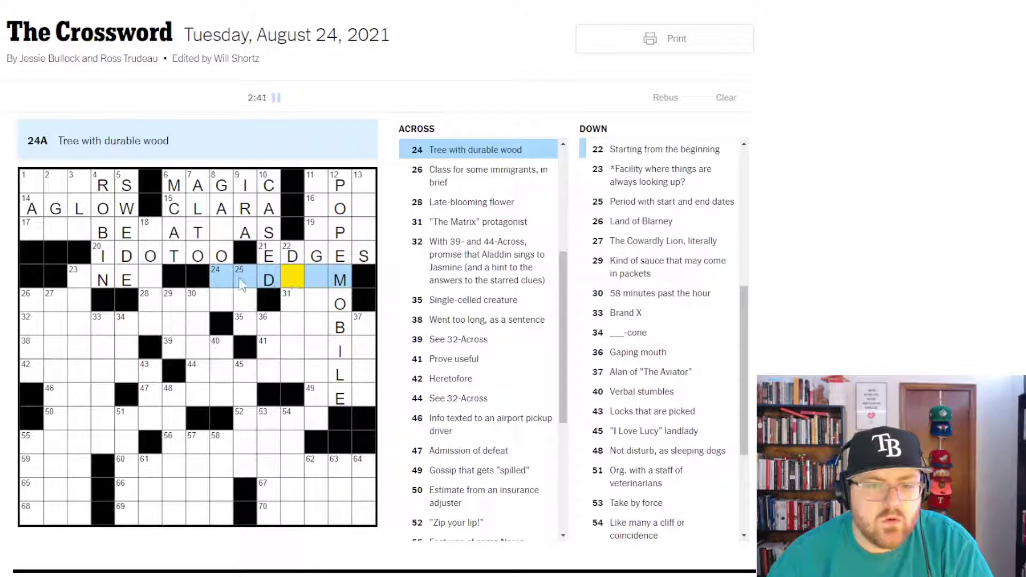
Enter ERA at 25-Down.
{"action": "left_click", "coordinate": [221, 277]}
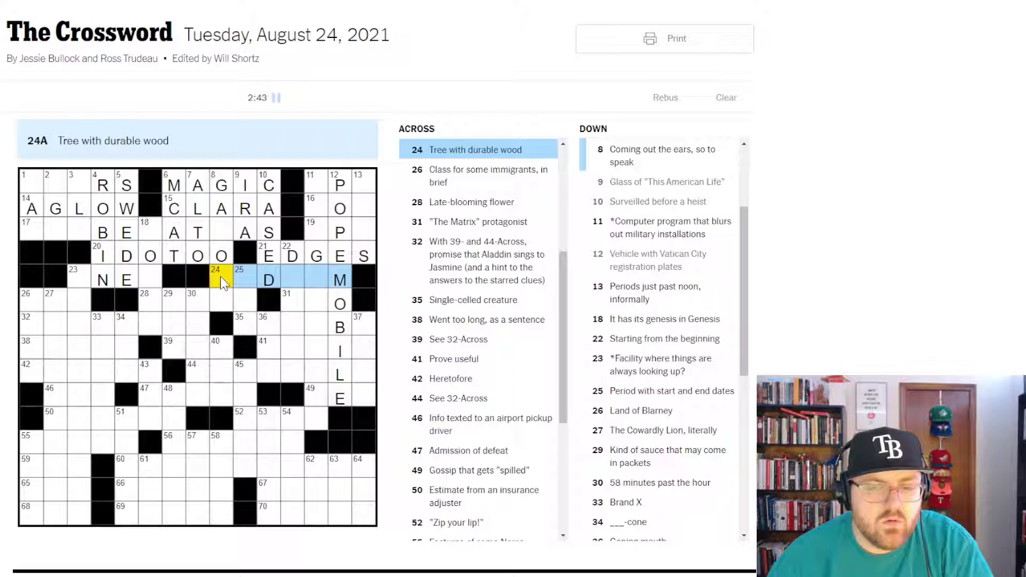
{"action": "left_click", "coordinate": [221, 276]}
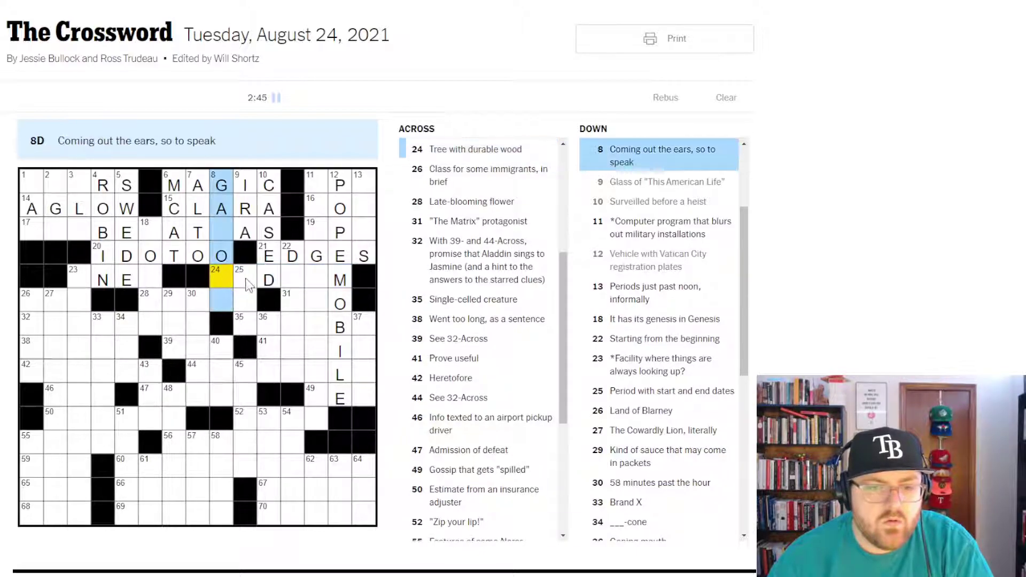
{"action": "left_click", "coordinate": [253, 281]}
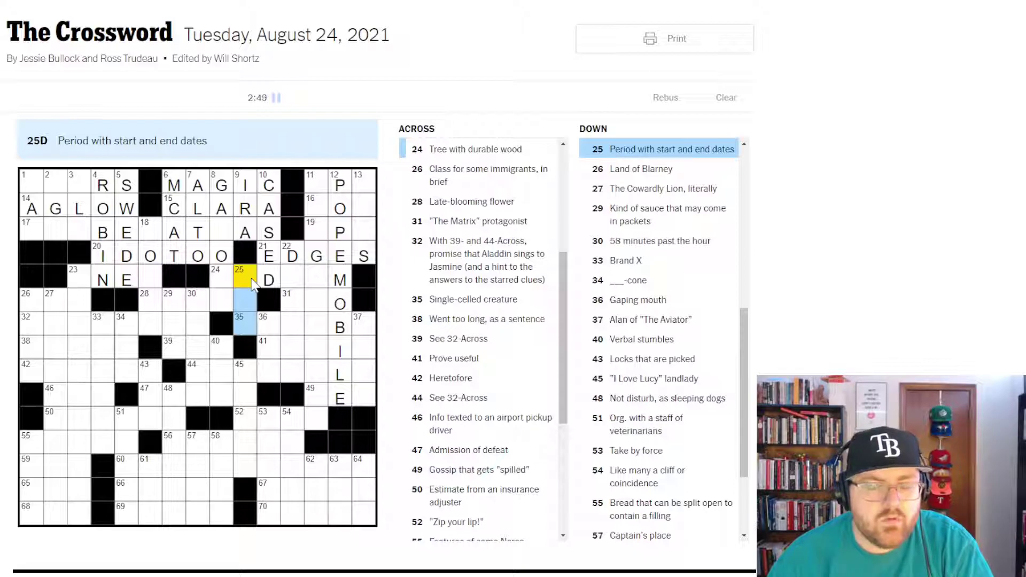
{"action": "type", "text": "ERA"}
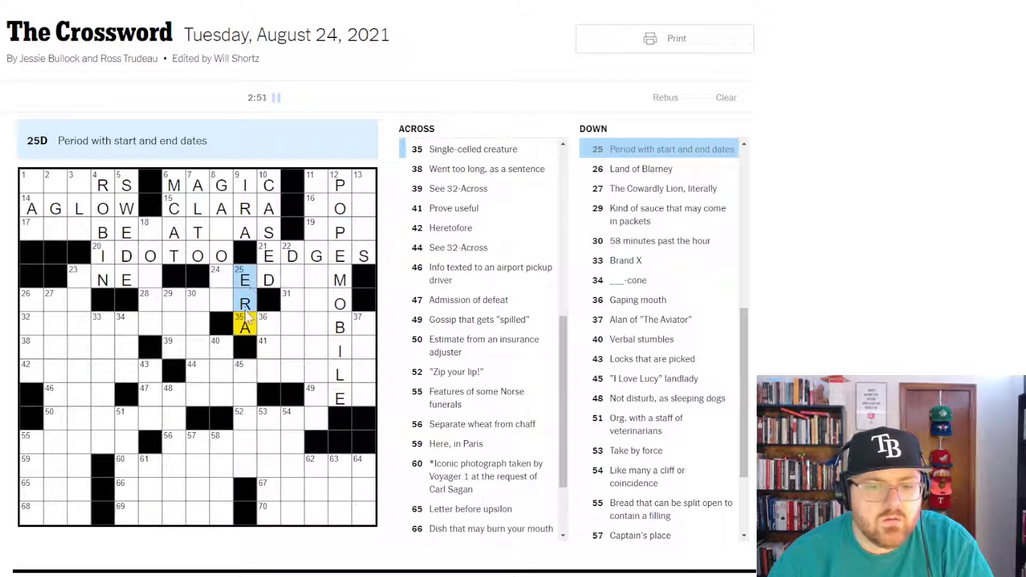
{"action": "left_click", "coordinate": [224, 283]}
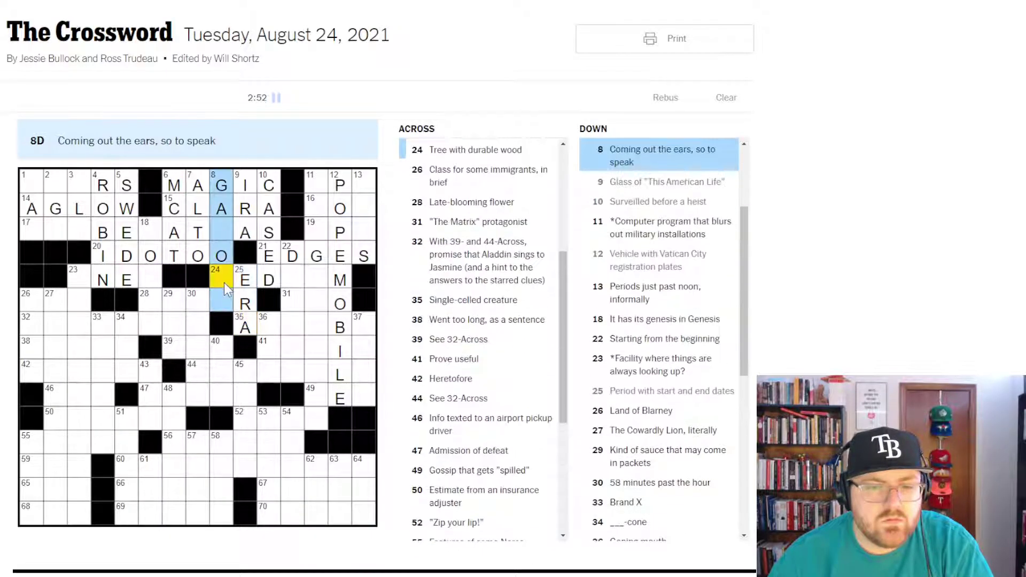
Begin GOOGLE EARTH at 11-Down, entering GOOG.
{"action": "left_click", "coordinate": [296, 278]}
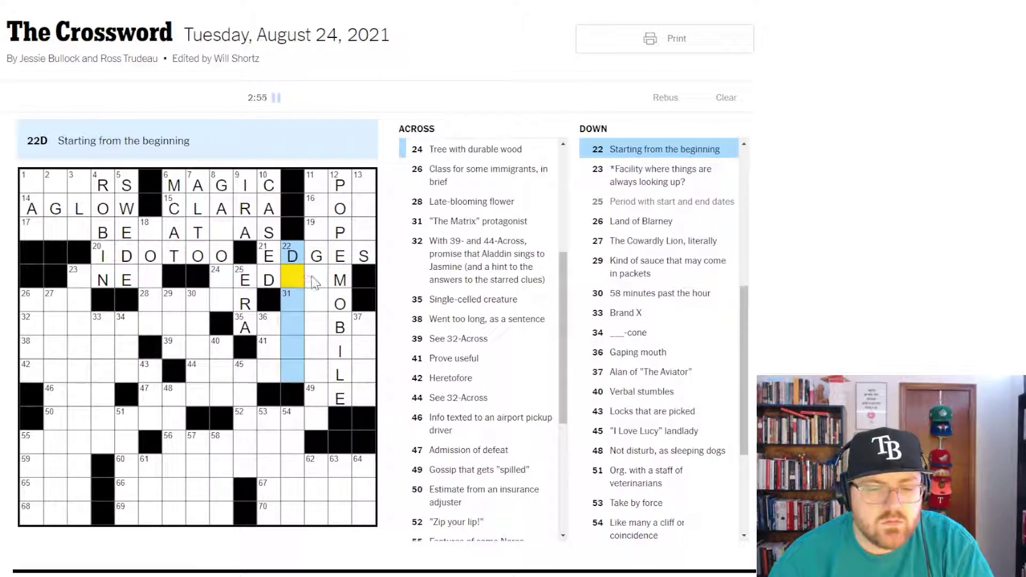
{"action": "left_click", "coordinate": [314, 276]}
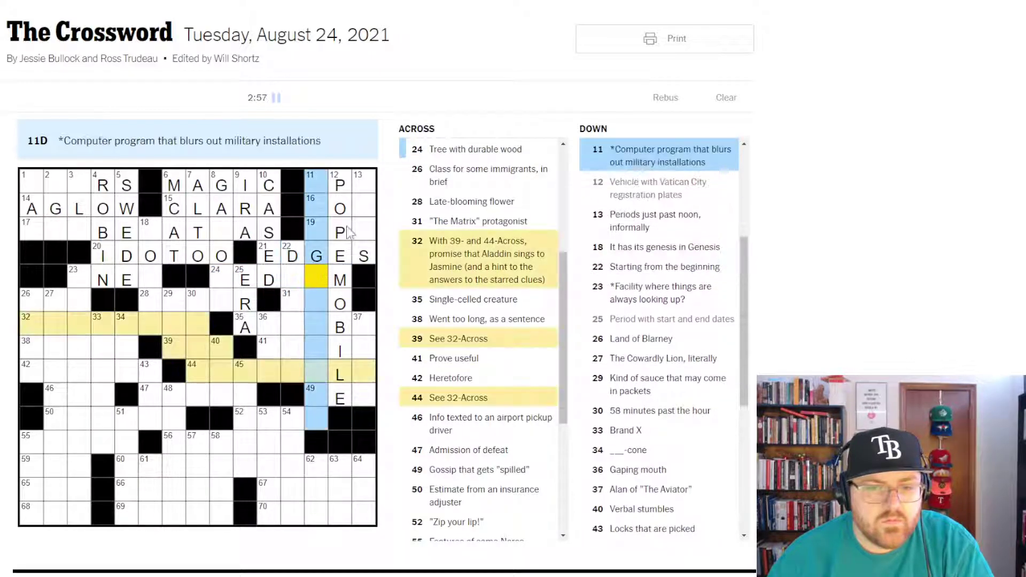
{"action": "left_click", "coordinate": [361, 186]}
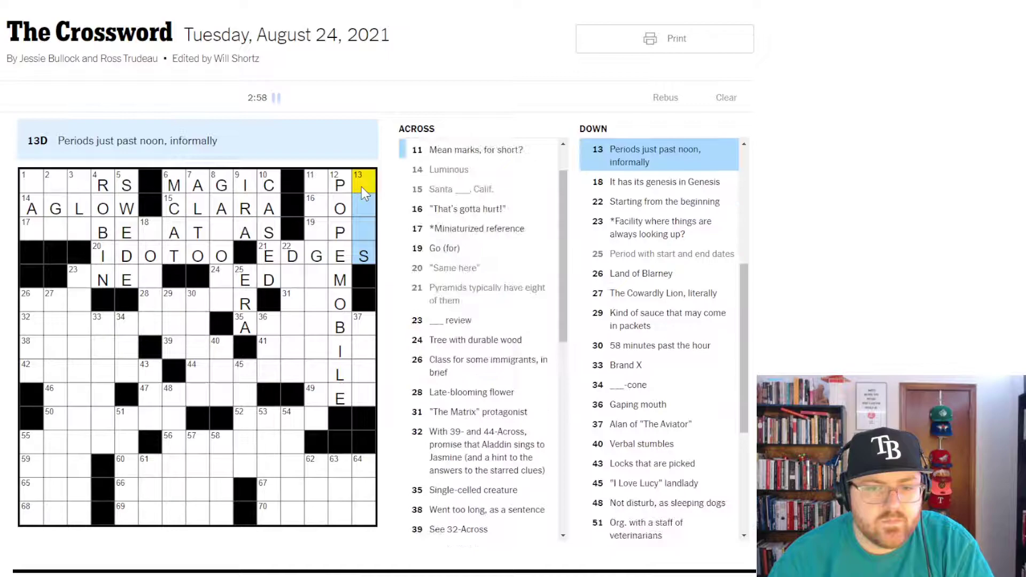
{"action": "left_click", "coordinate": [320, 187]}
{"action": "type", "text": "googlee"}
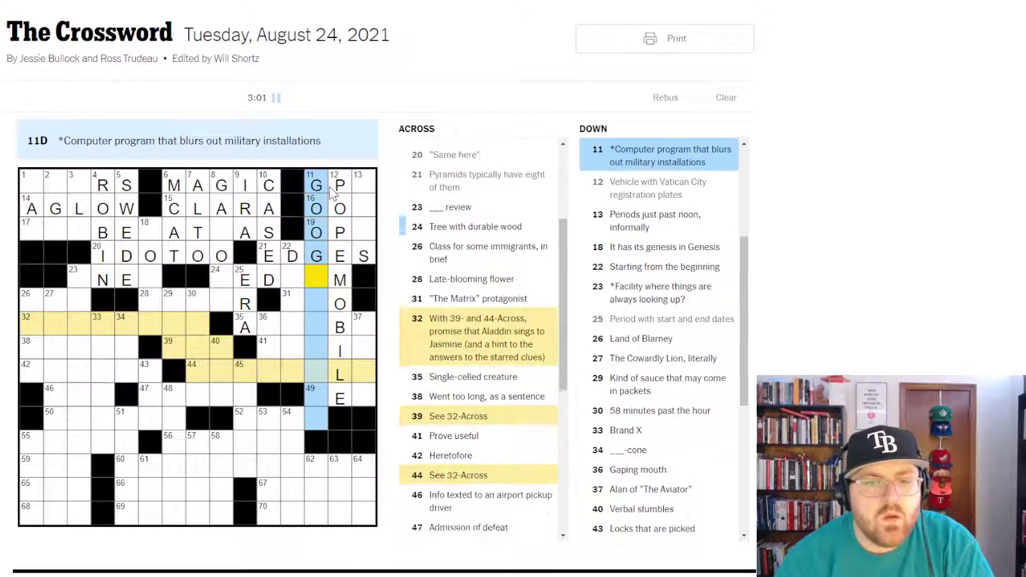
{"action": "type", "text": "ar"}
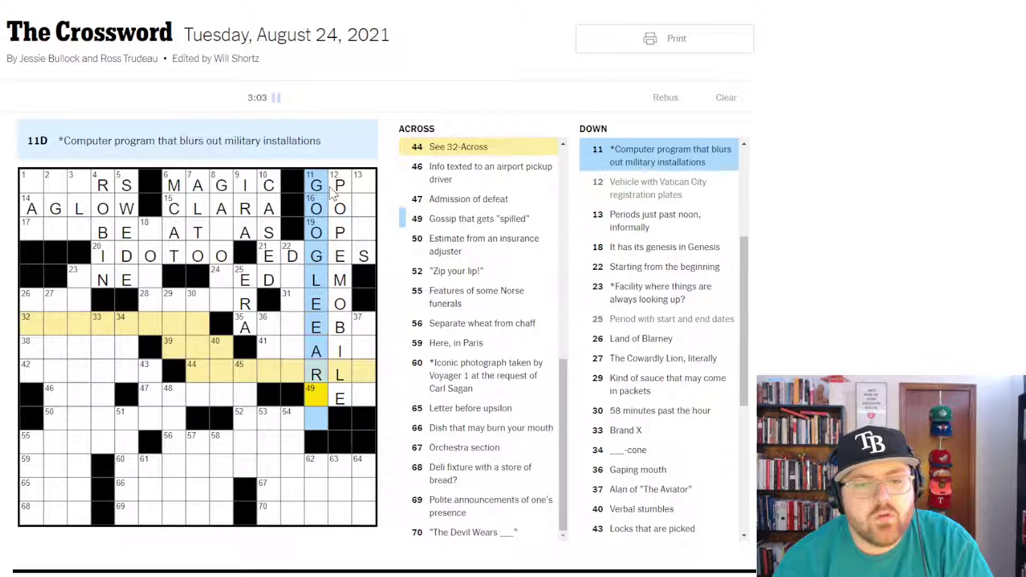
{"action": "type", "text": "th"}
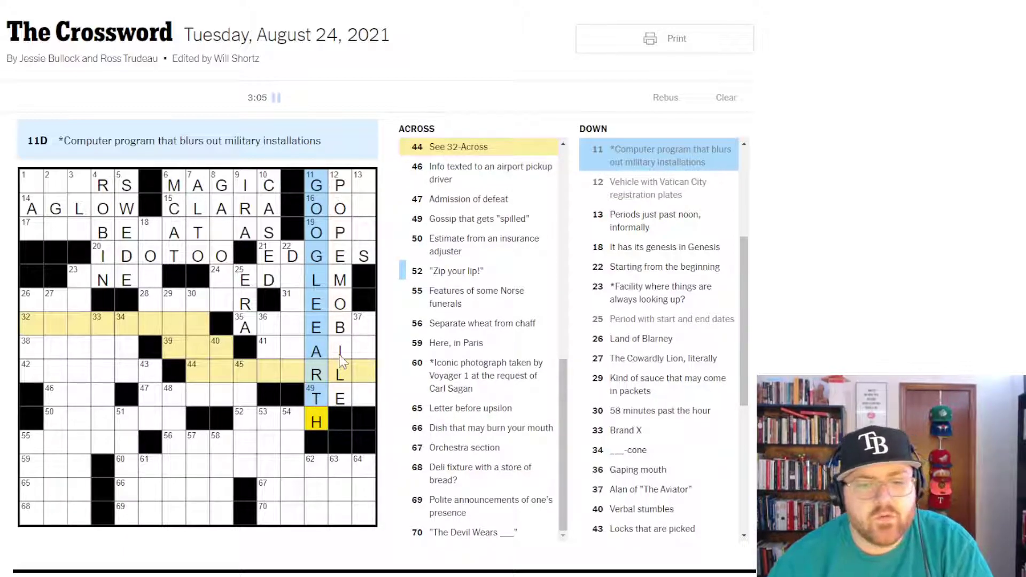
Enter TEA at 49-Across, AMOEBA at 35-Across and ALDA down 37-Down.
{"action": "double_click", "coordinate": [316, 401]}
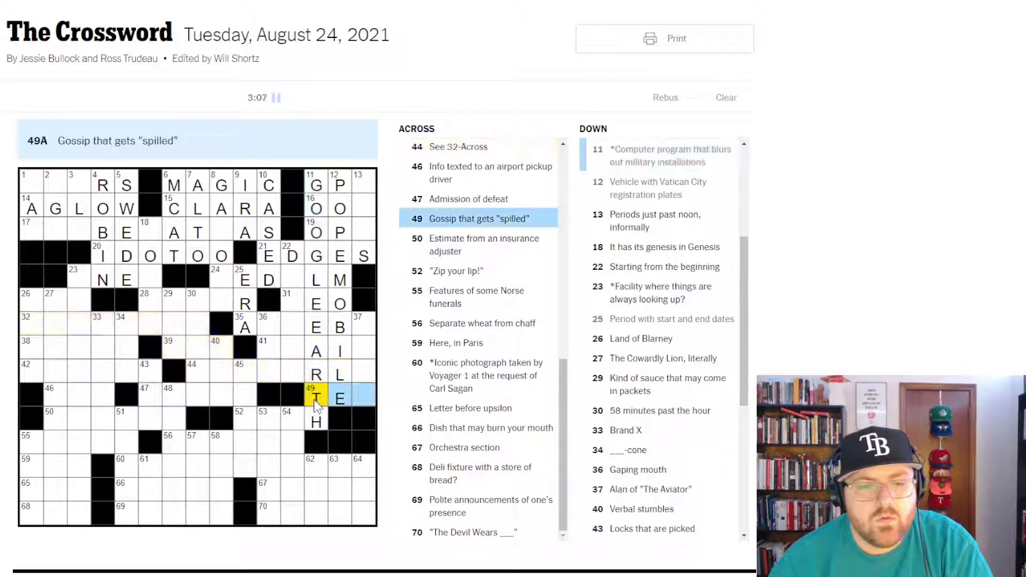
{"action": "type", "text": "tea"}
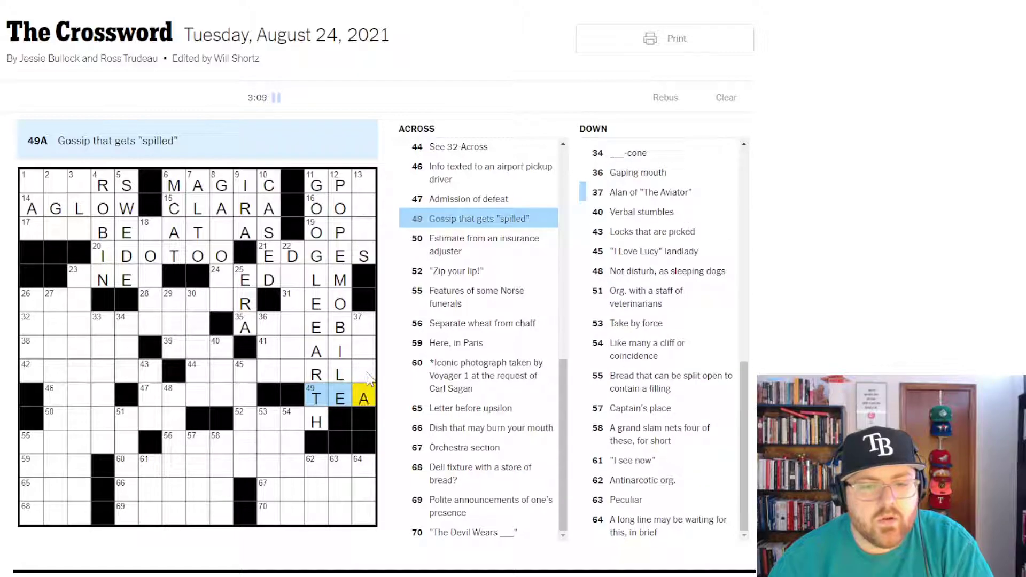
{"action": "left_click", "coordinate": [272, 346]}
{"action": "left_click", "coordinate": [284, 324]}
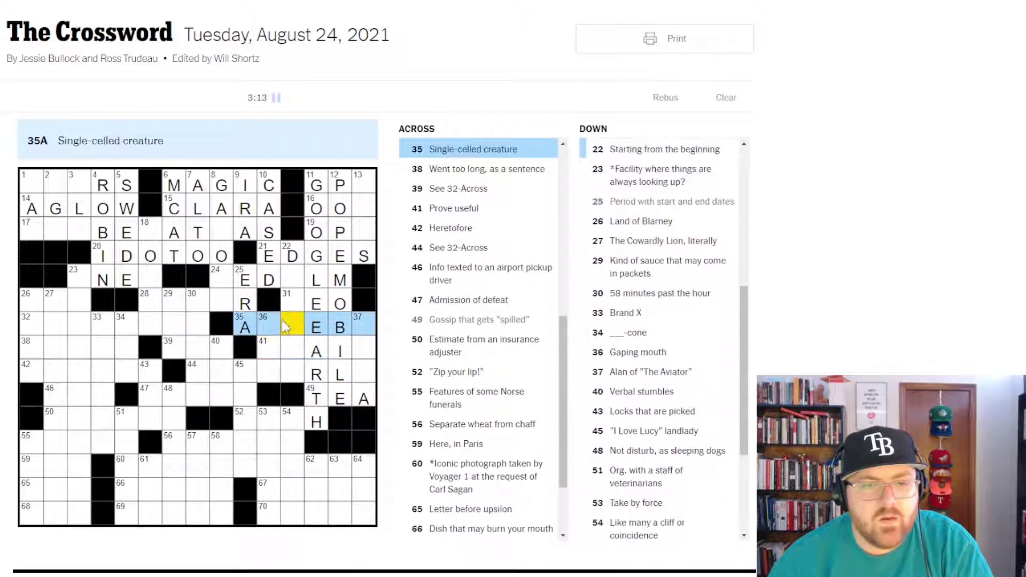
{"action": "left_click", "coordinate": [272, 323]}
{"action": "type", "text": "M"}
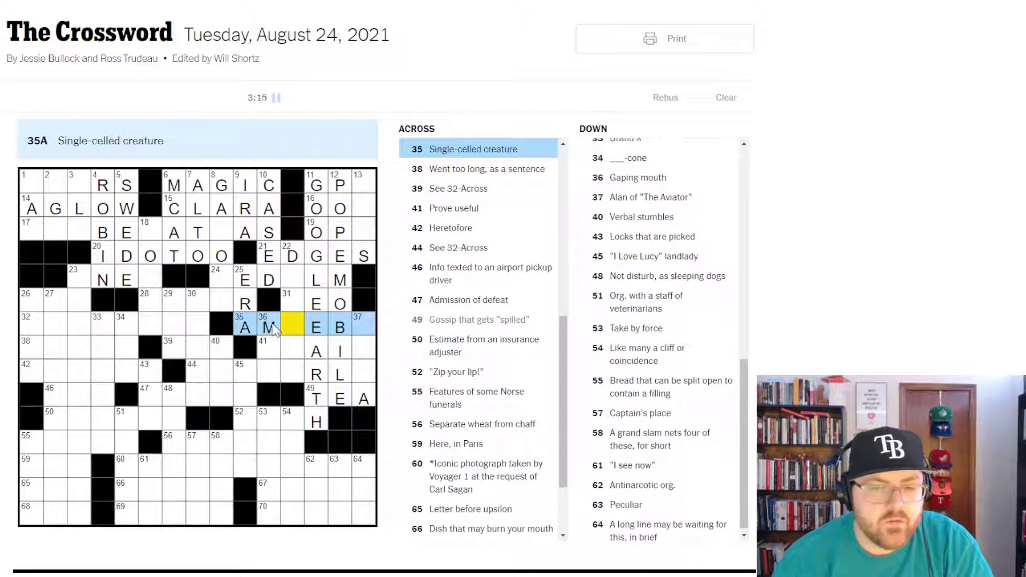
{"action": "type", "text": "OEBA"}
{"action": "key", "text": "Down"}
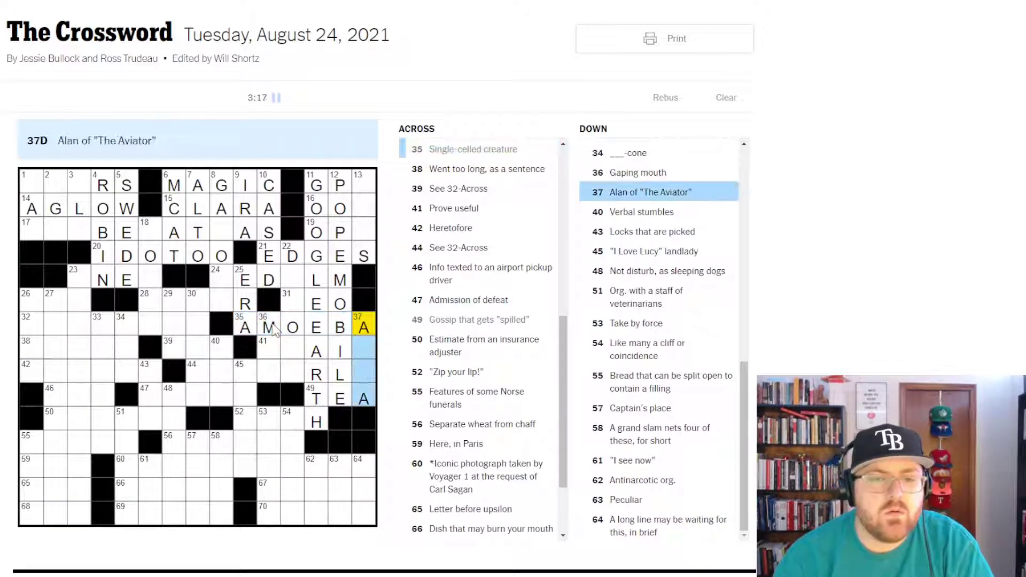
{"action": "key", "text": "Down"}
{"action": "type", "text": "L"}
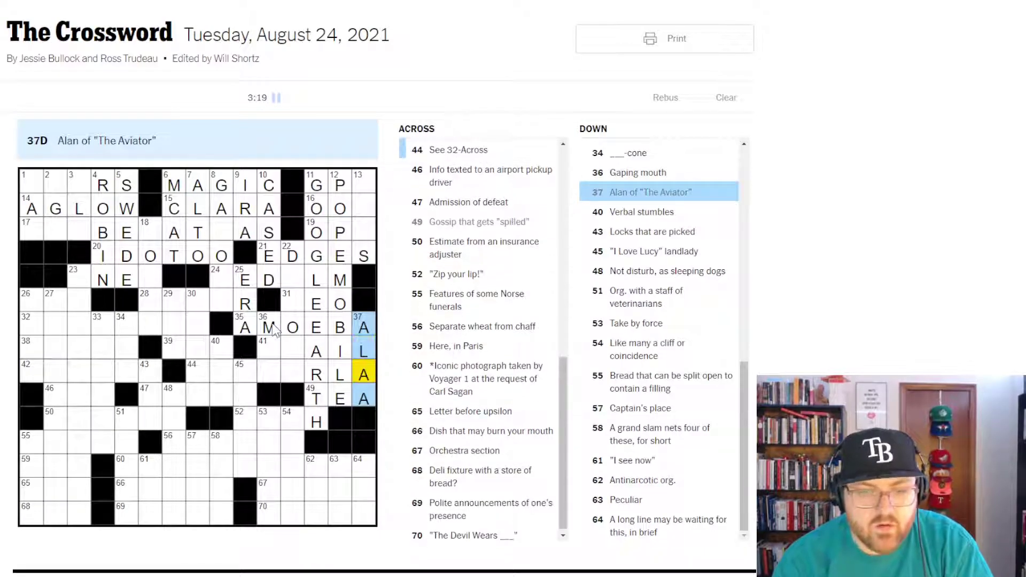
{"action": "type", "text": "D"}
{"action": "left_click", "coordinate": [277, 353]}
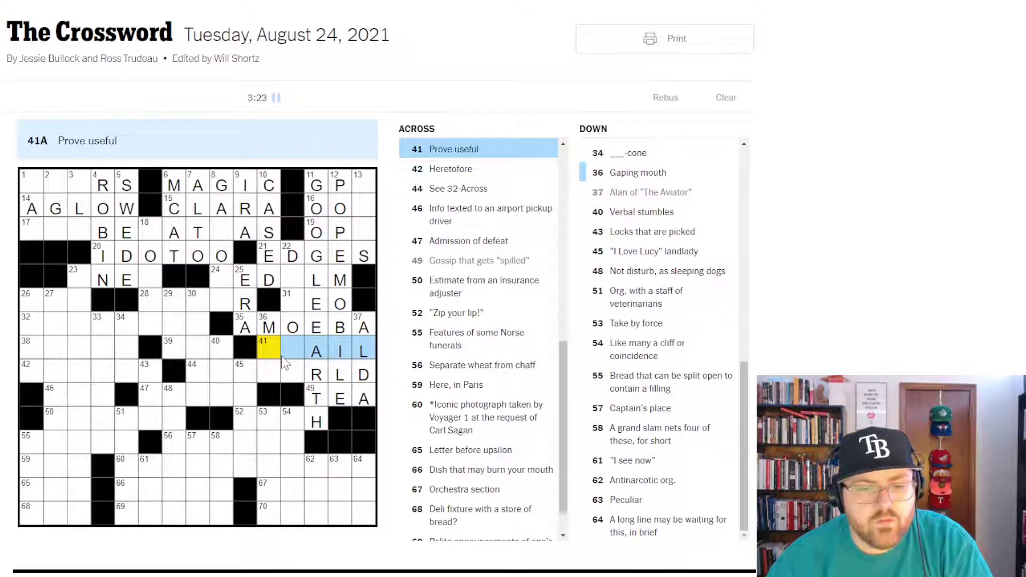
{"action": "key", "text": "Tab"}
{"action": "key", "text": "Tab"}
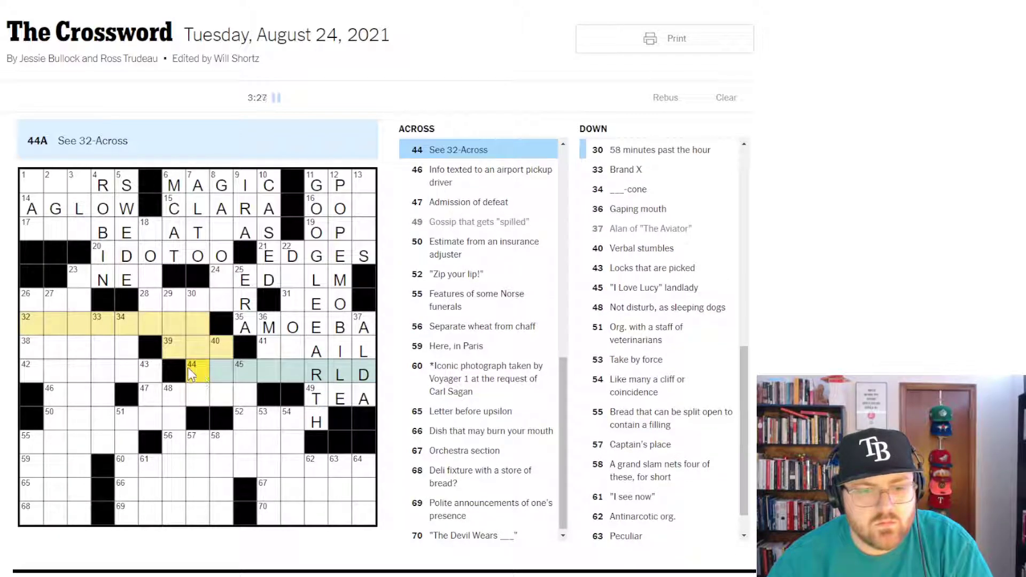
Revisit 32-Across, 17-Across, the 8-Down square and the 22-Down/24-Across square.
{"action": "left_click", "coordinate": [54, 326]}
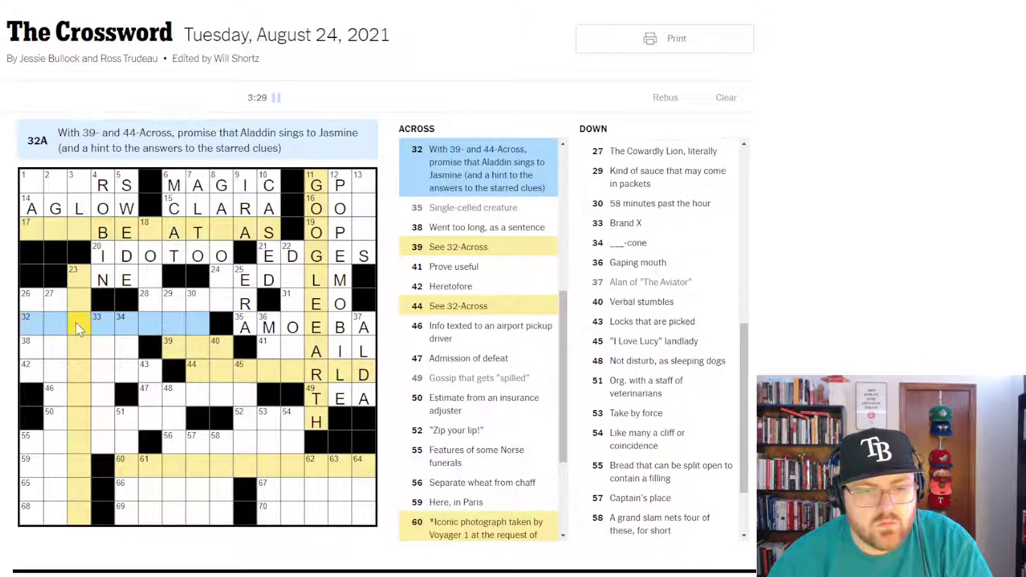
{"action": "key", "text": "Right"}
{"action": "key", "text": "Right"}
{"action": "key", "text": "Right"}
{"action": "key", "text": "Right"}
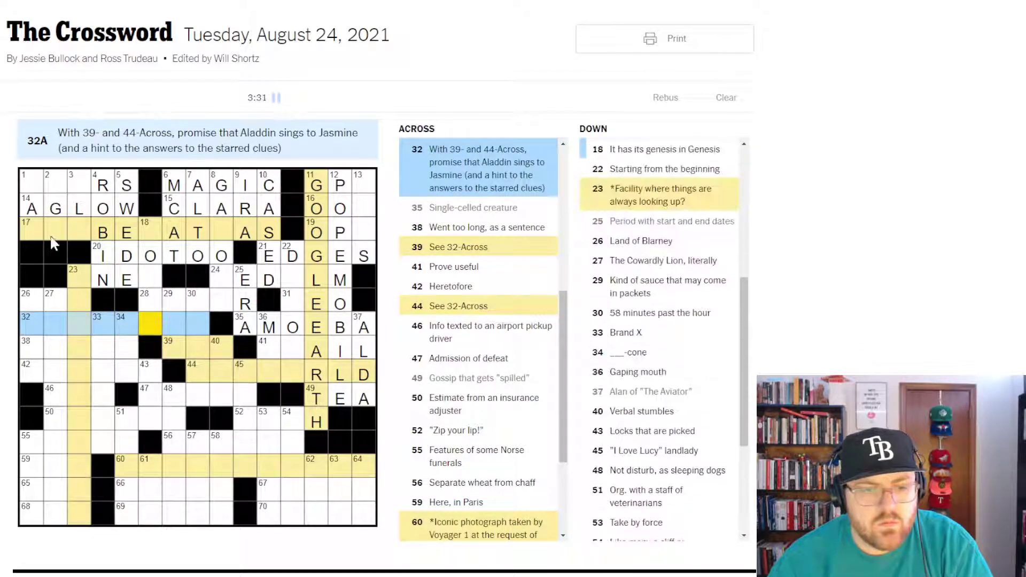
{"action": "left_click", "coordinate": [31, 227]}
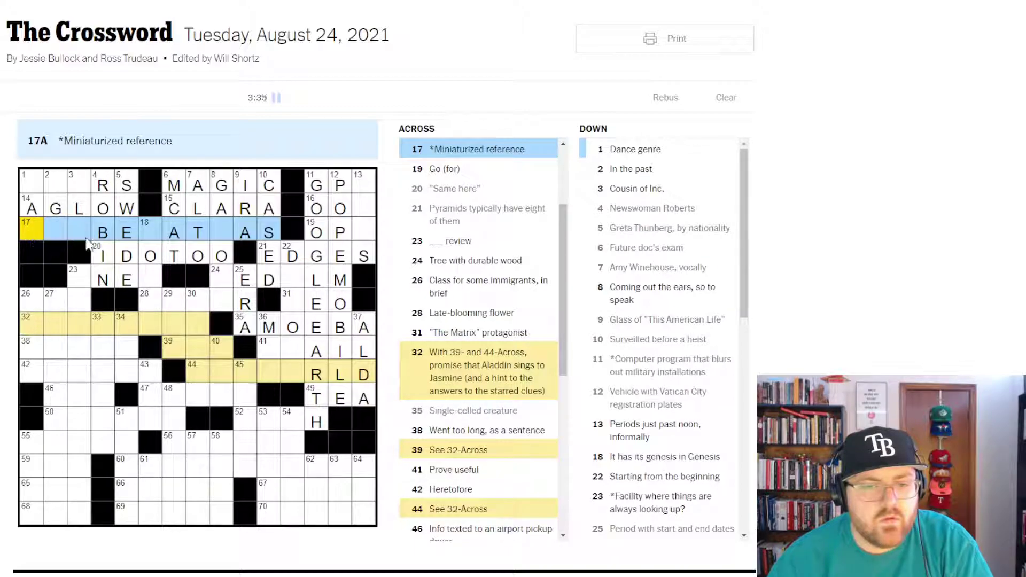
{"action": "left_click", "coordinate": [218, 230]}
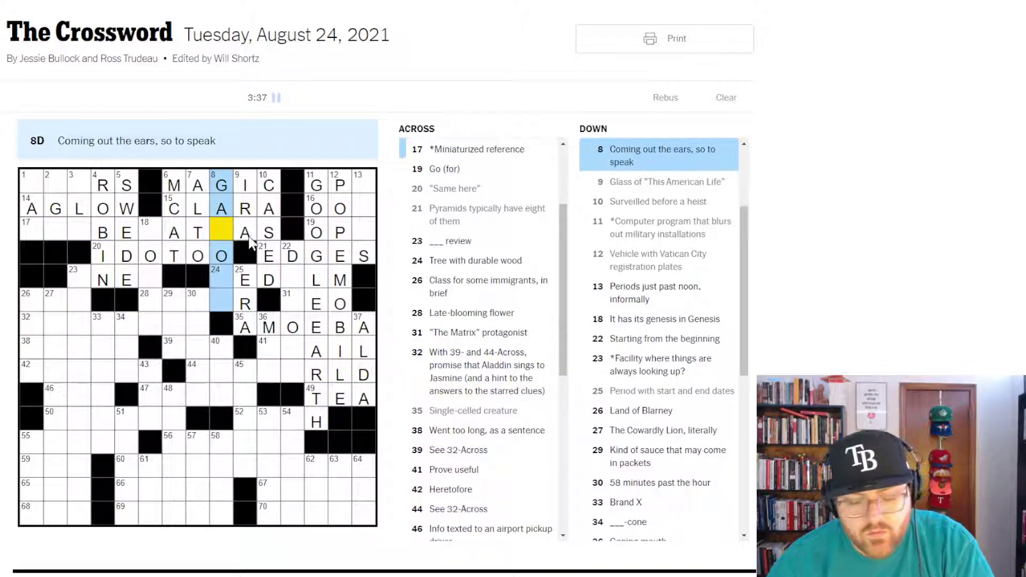
{"action": "type", "text": "LORE"}
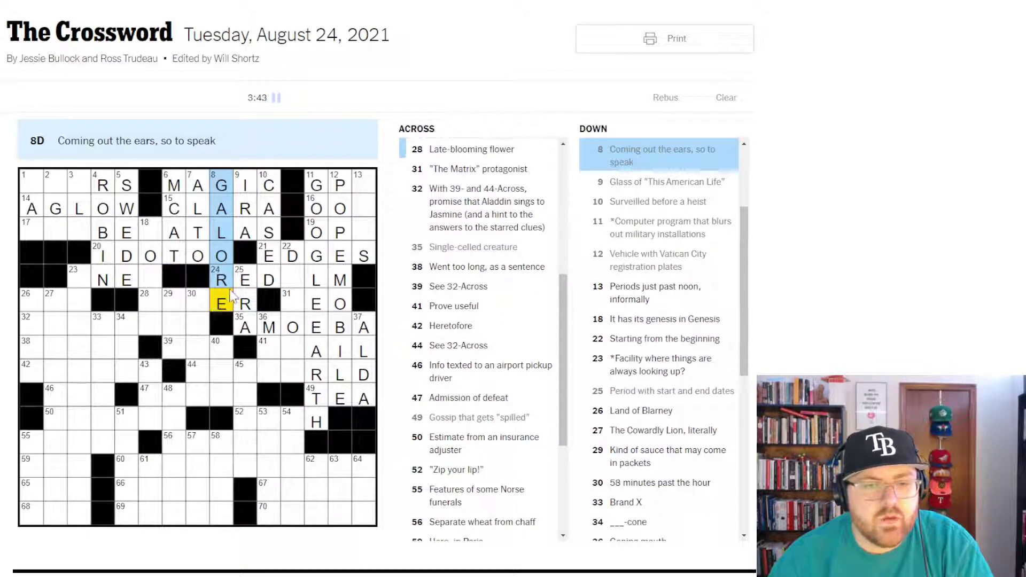
{"action": "left_click", "coordinate": [297, 283]}
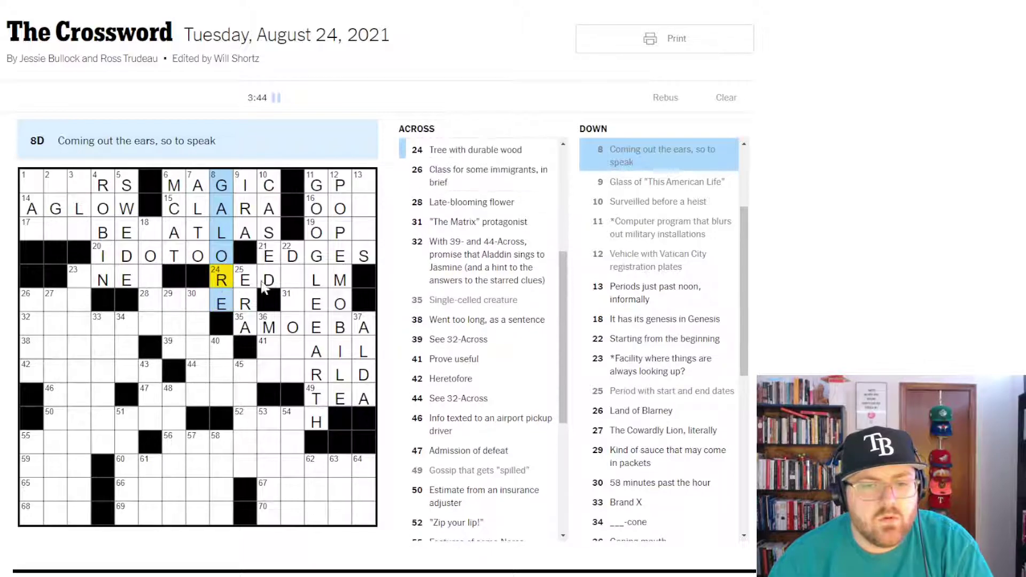
{"action": "left_click", "coordinate": [297, 279]}
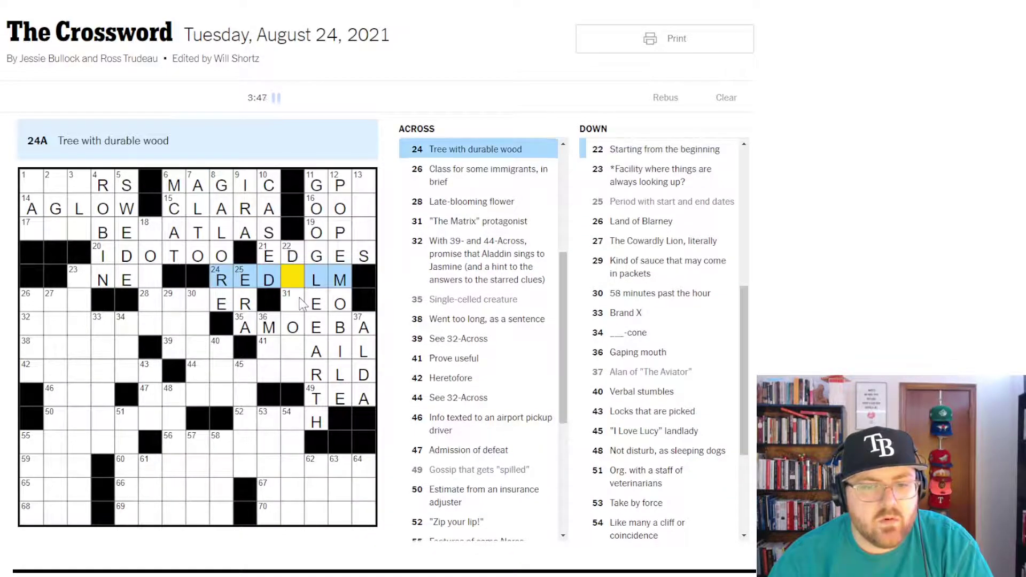
{"action": "type", "text": "E"}
Fill AVAIL at 41-Across and WORLD in 44-Across, and start NEO at 31-Across.
{"action": "left_click", "coordinate": [299, 298]}
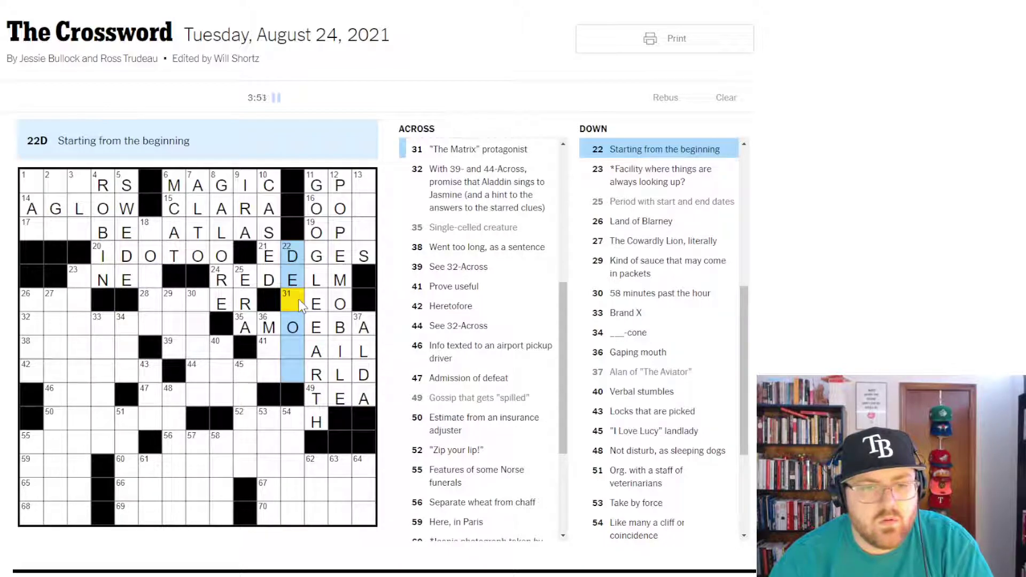
{"action": "left_click", "coordinate": [277, 350]}
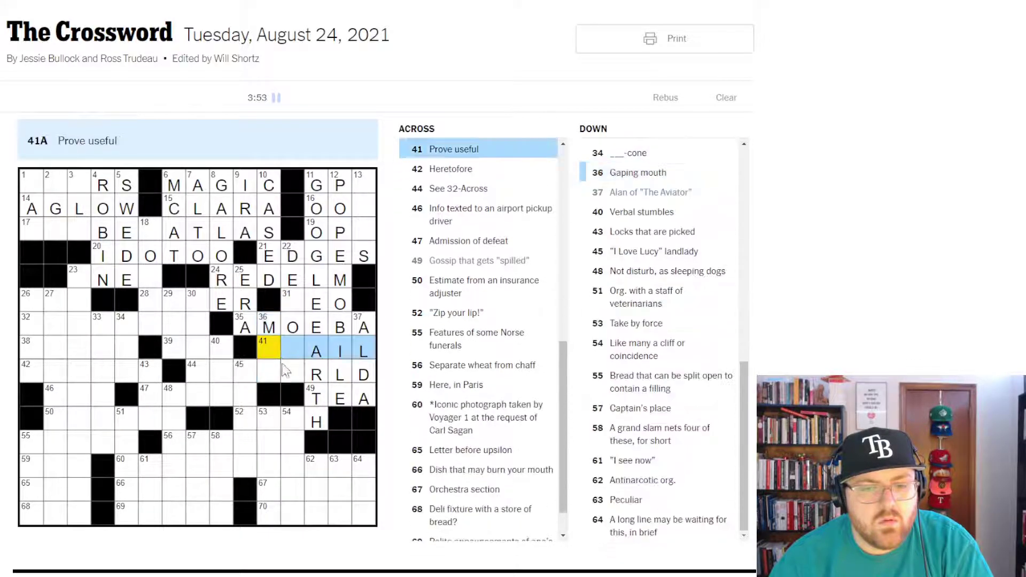
{"action": "left_click", "coordinate": [279, 369]}
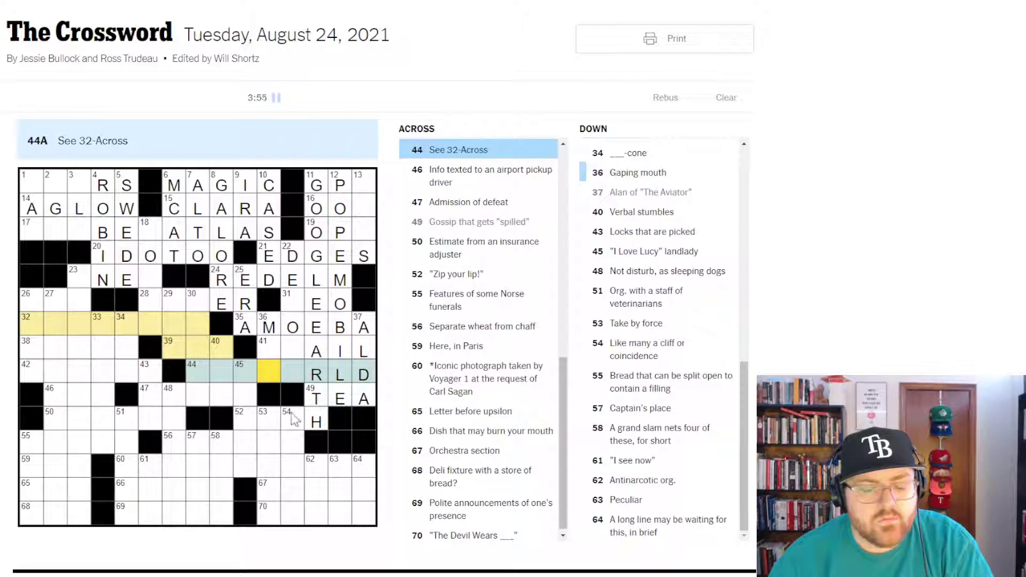
{"action": "type", "text": "wo"}
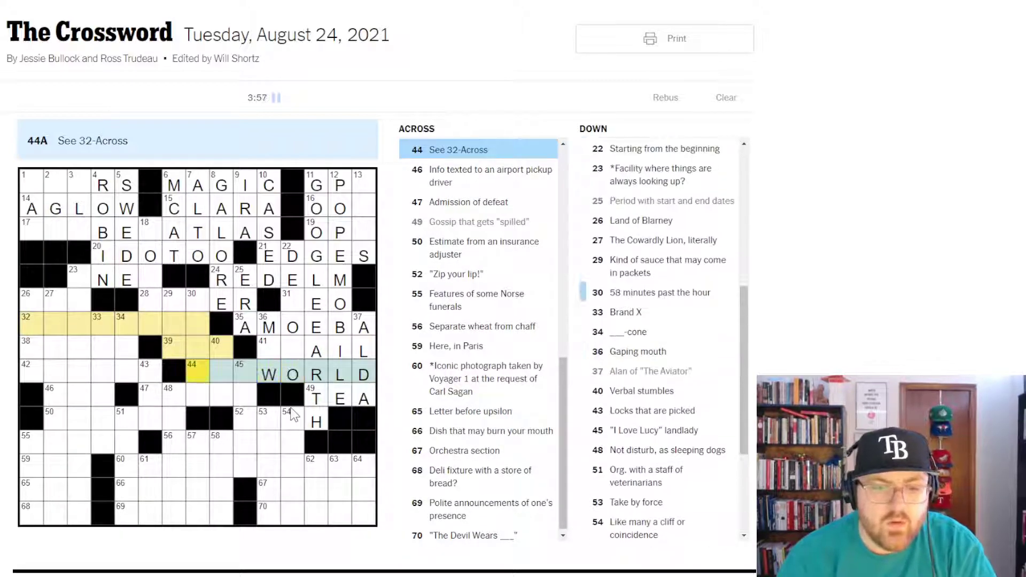
{"action": "double_click", "coordinate": [269, 349]}
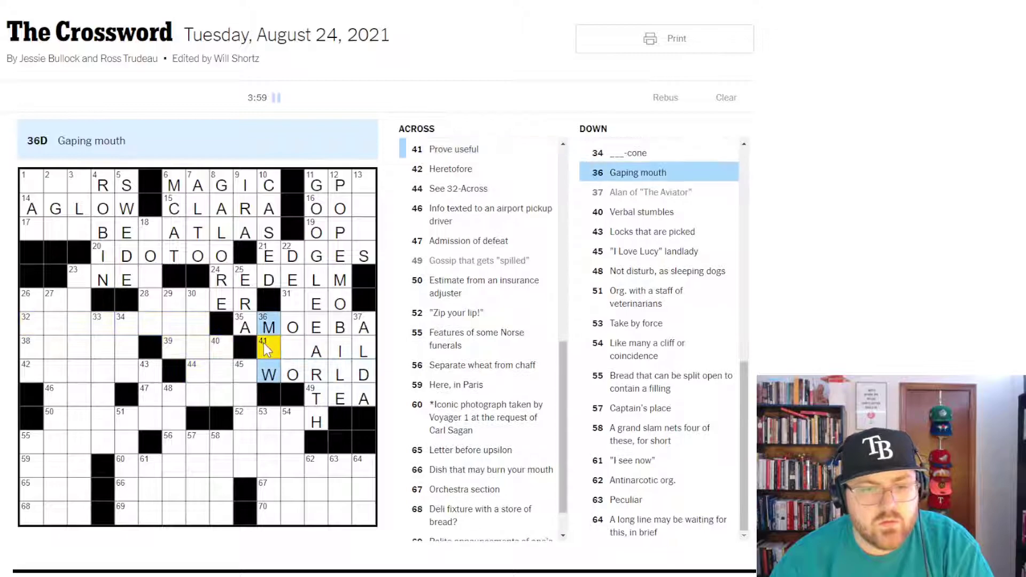
{"action": "type", "text": "a"}
{"action": "left_click", "coordinate": [297, 352]}
{"action": "type", "text": "v"}
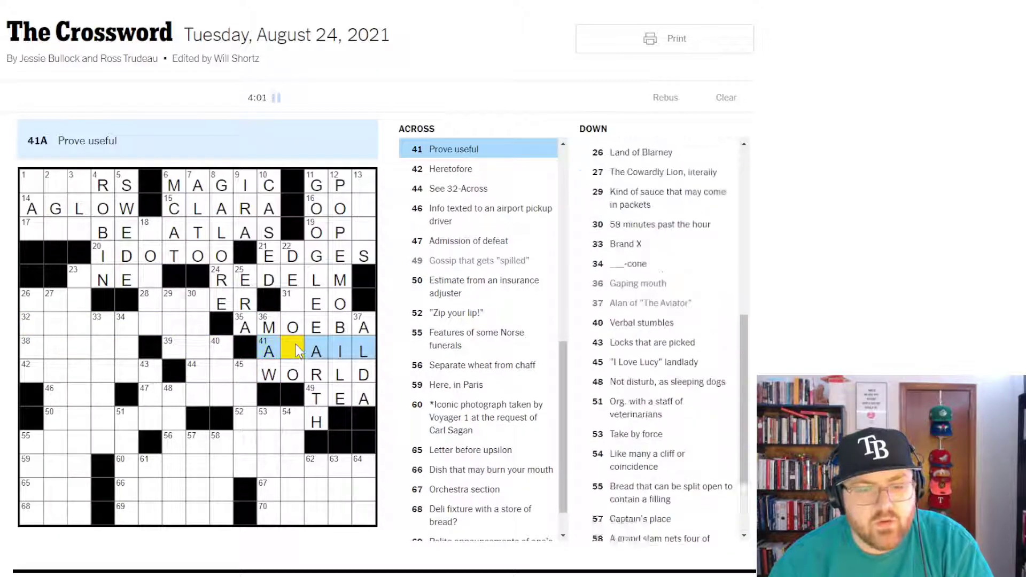
{"action": "left_click", "coordinate": [293, 301]}
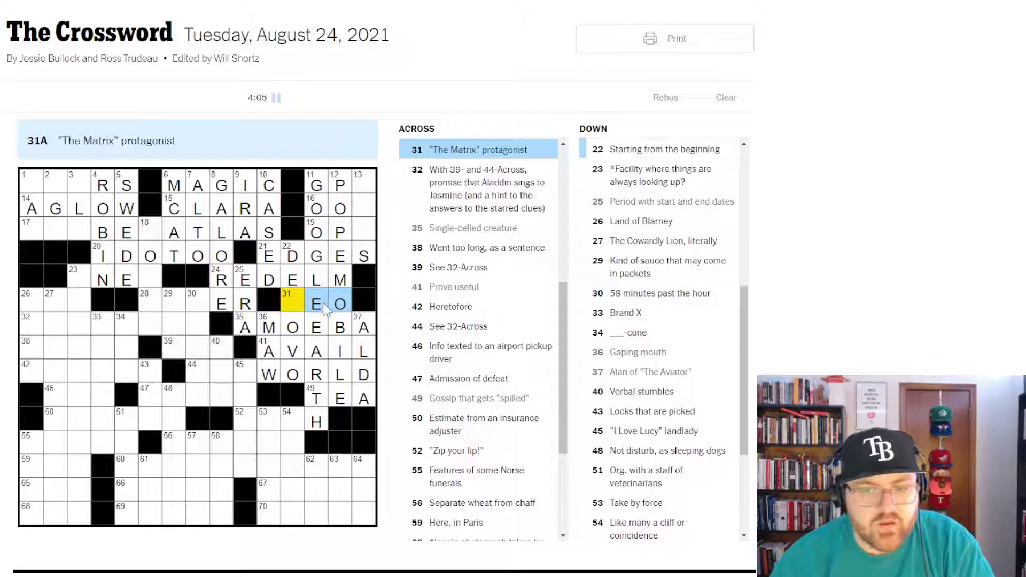
{"action": "type", "text": "n"}
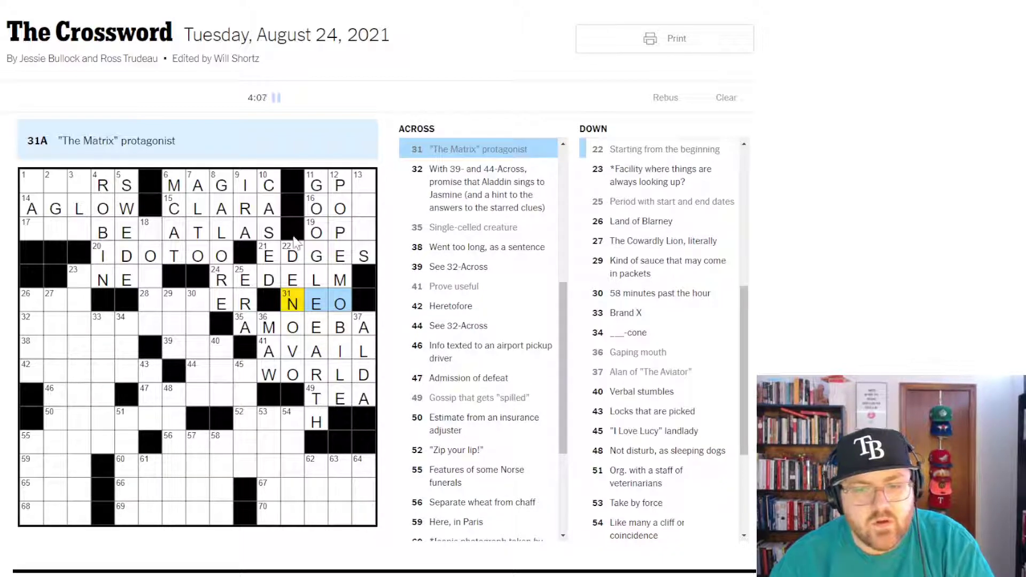
Enter T for OPT at 19-Across, F for OOF at 16-Across, and A at square 13 for GPA.
{"action": "left_click", "coordinate": [365, 208]}
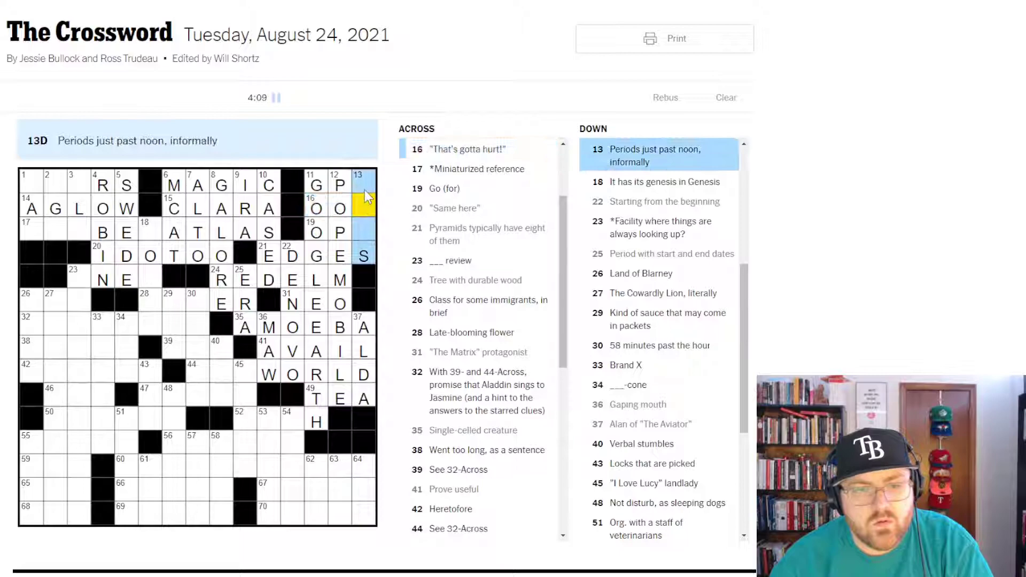
{"action": "left_click", "coordinate": [365, 190]}
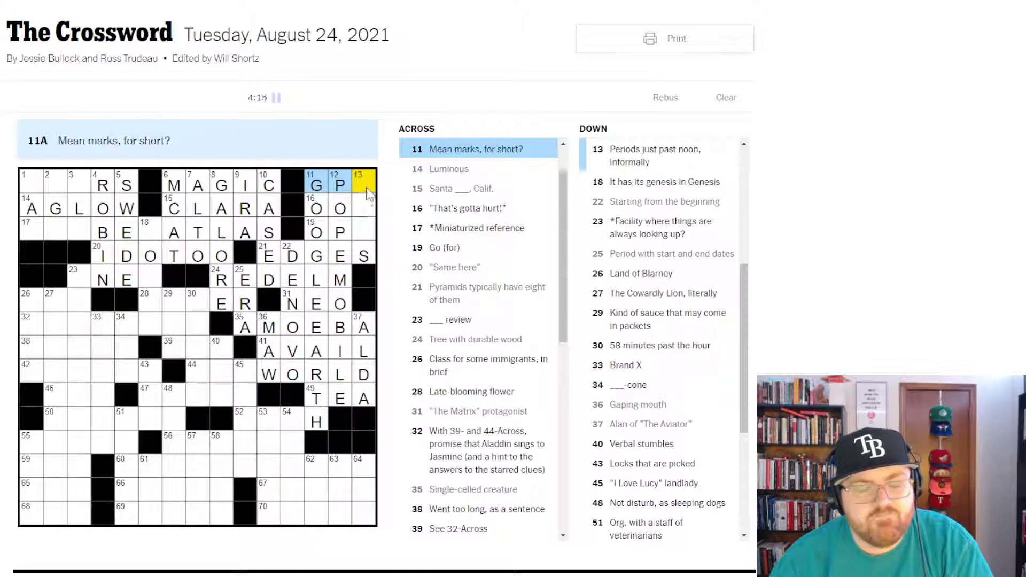
{"action": "left_click", "coordinate": [366, 186]}
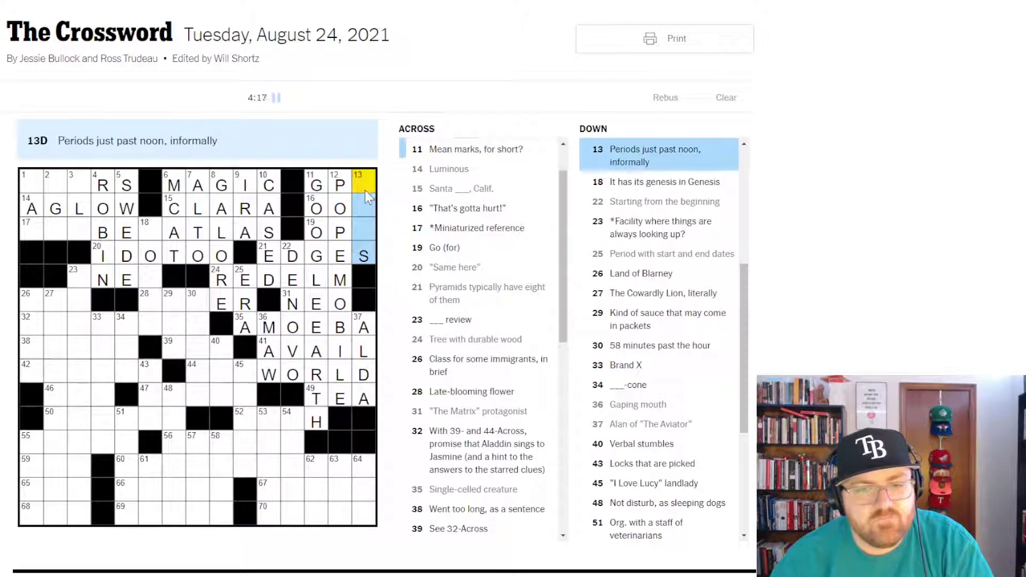
{"action": "left_click", "coordinate": [363, 231]}
{"action": "left_click", "coordinate": [363, 231]}
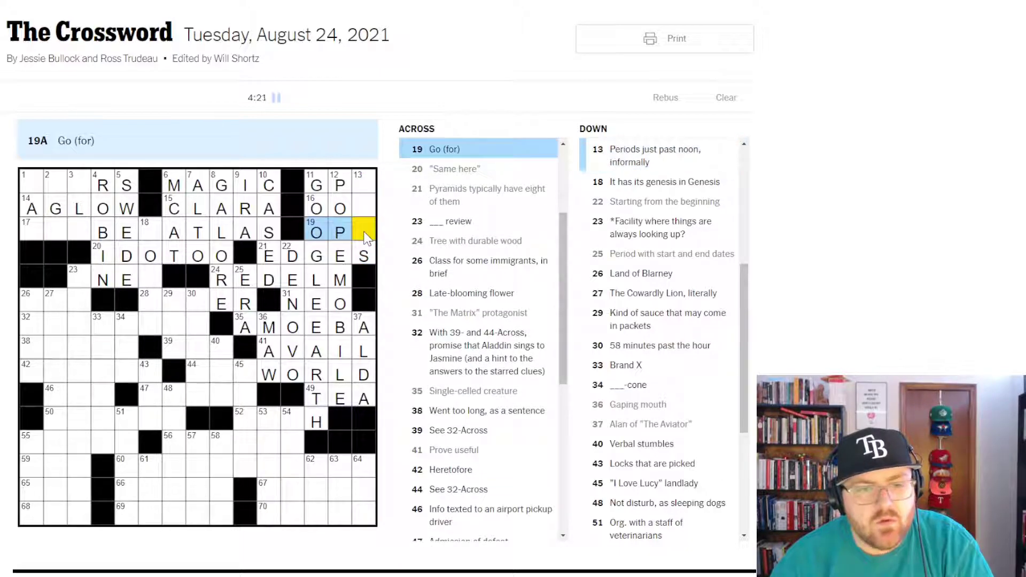
{"action": "type", "text": "T"}
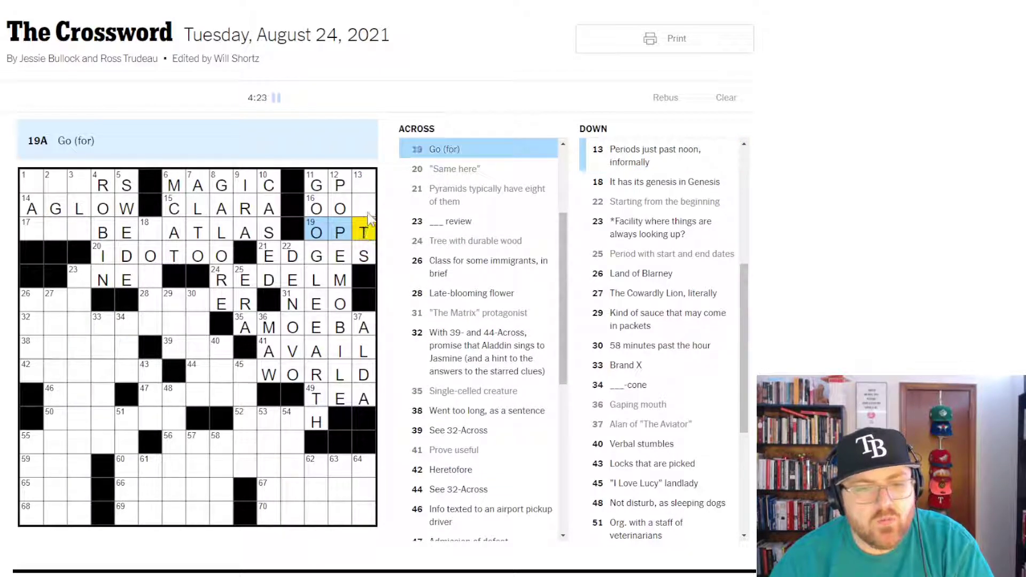
{"action": "left_click", "coordinate": [368, 213]}
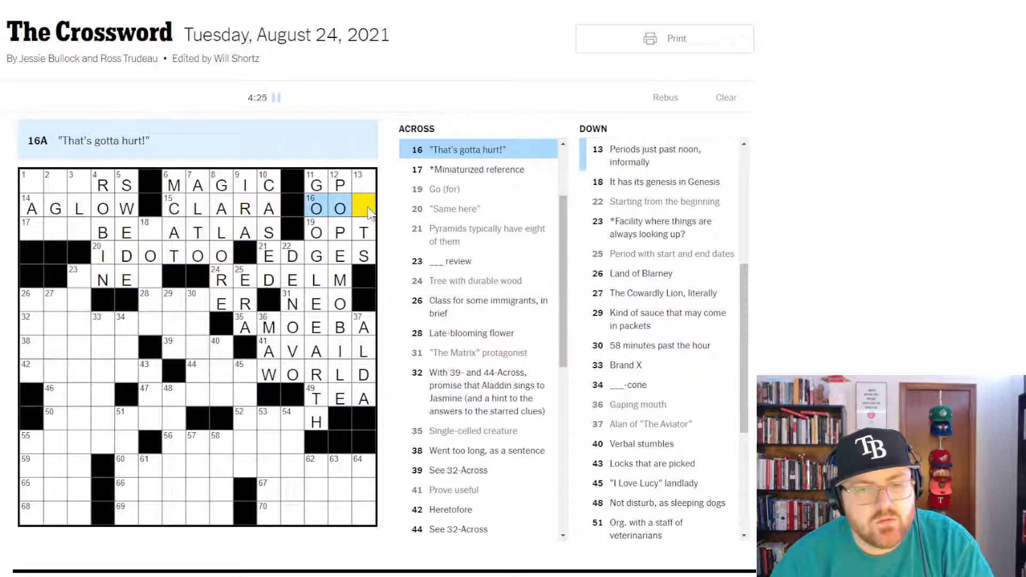
{"action": "type", "text": "G"}
{"action": "type", "text": "F"}
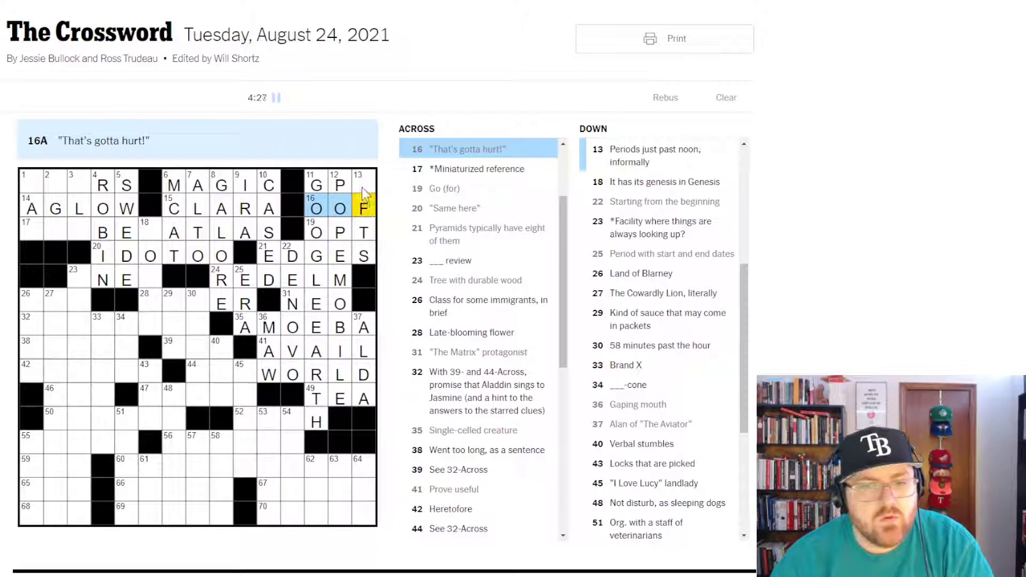
{"action": "left_click", "coordinate": [362, 186]}
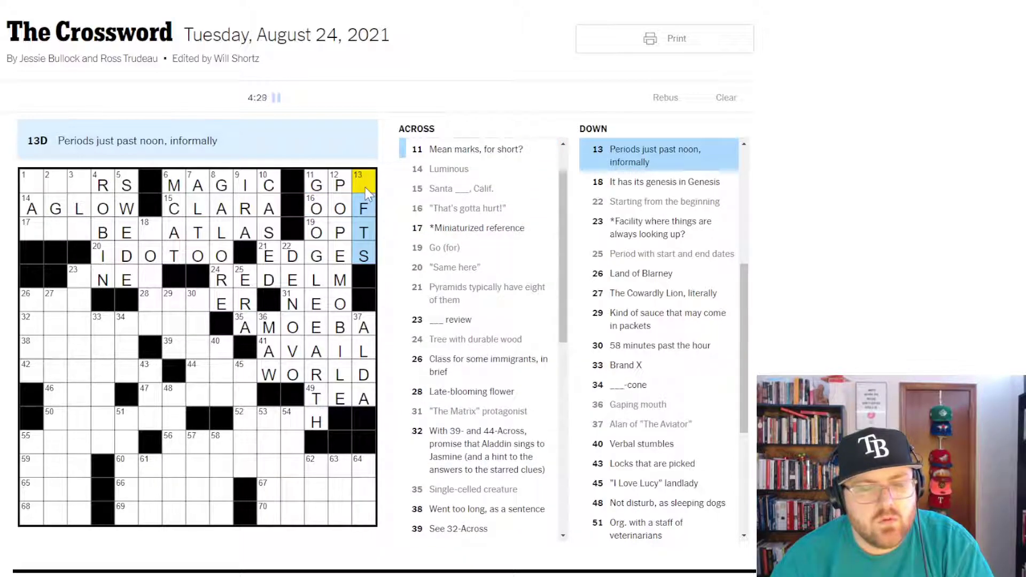
{"action": "type", "text": "A"}
{"action": "left_click", "coordinate": [366, 187]}
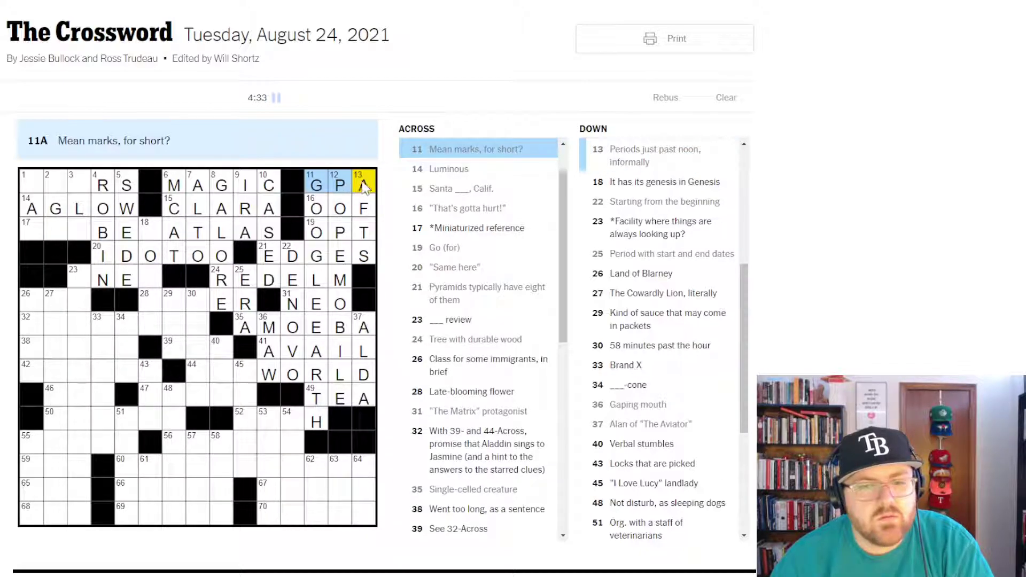
{"action": "left_click", "coordinate": [364, 187]}
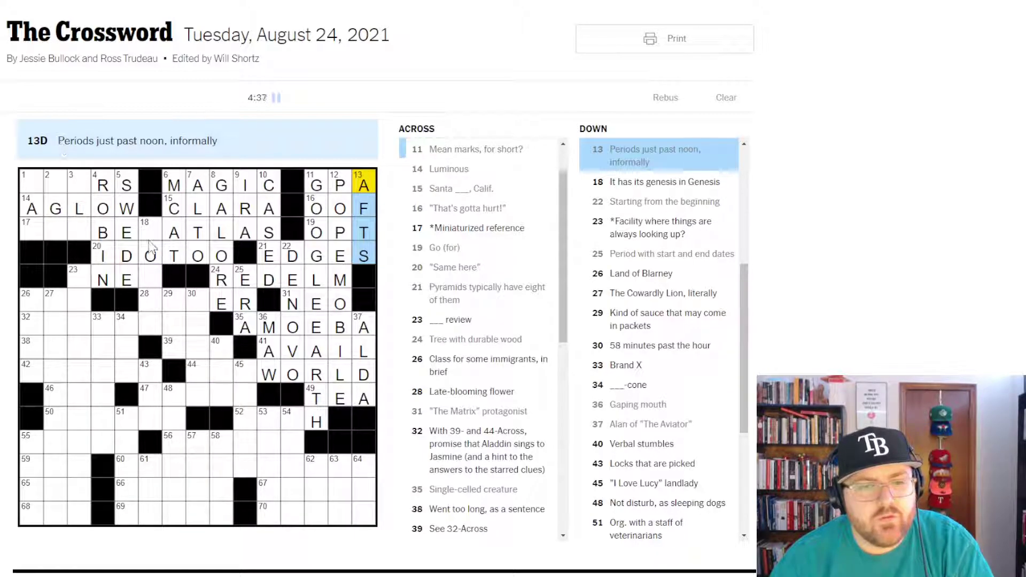
{"action": "left_click", "coordinate": [78, 189]}
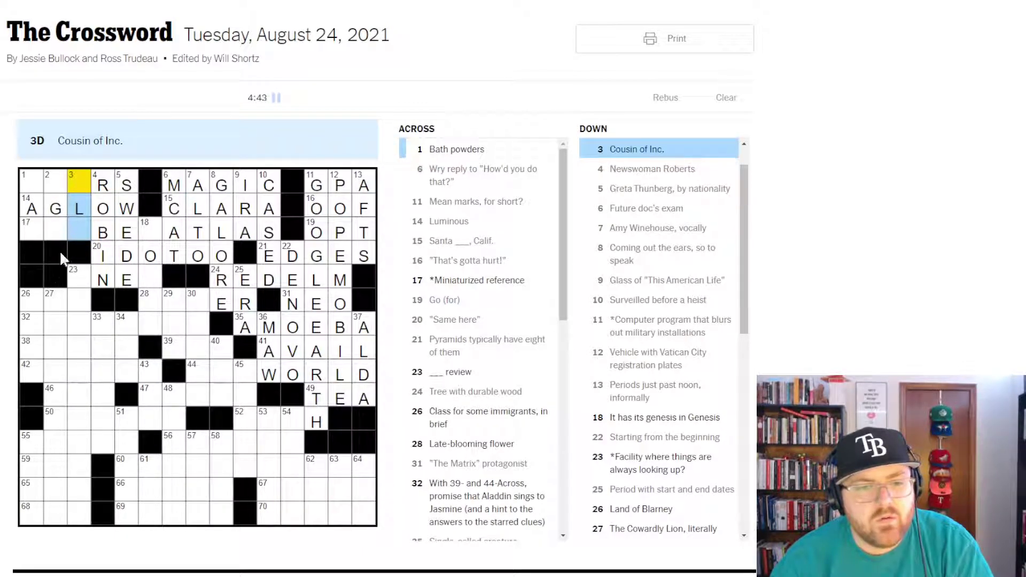
Fix 4-Down to ROBIN with a B and enter ESL at 26-Across.
{"action": "left_click", "coordinate": [80, 234]}
{"action": "left_click", "coordinate": [103, 235]}
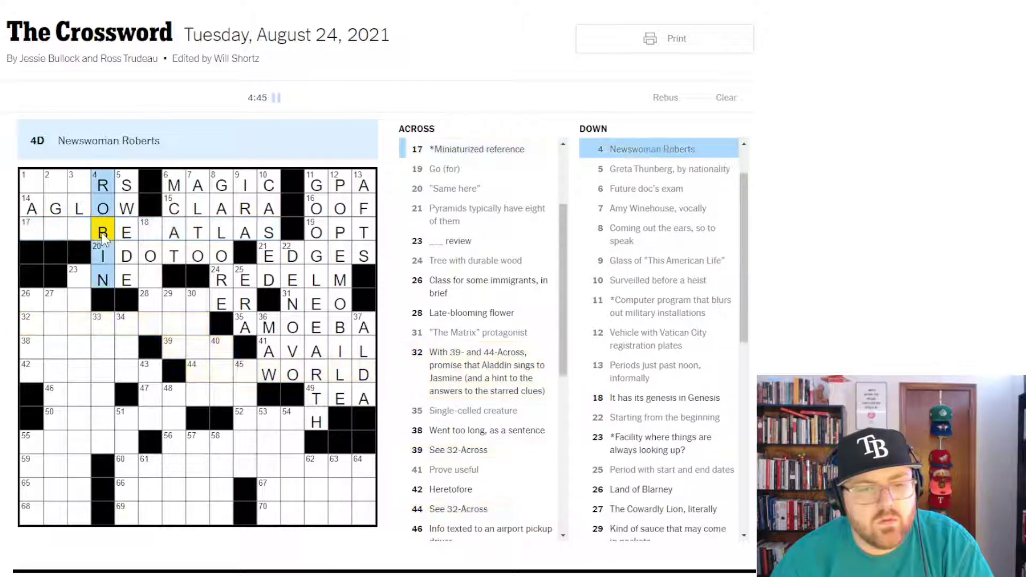
{"action": "type", "text": "b"}
{"action": "left_click", "coordinate": [86, 281]}
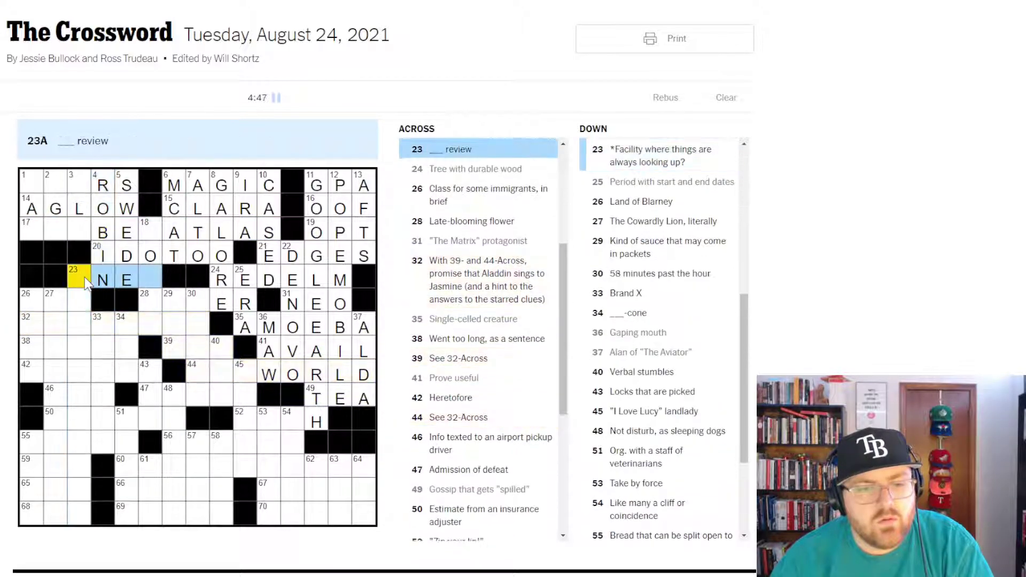
{"action": "left_click", "coordinate": [86, 282]}
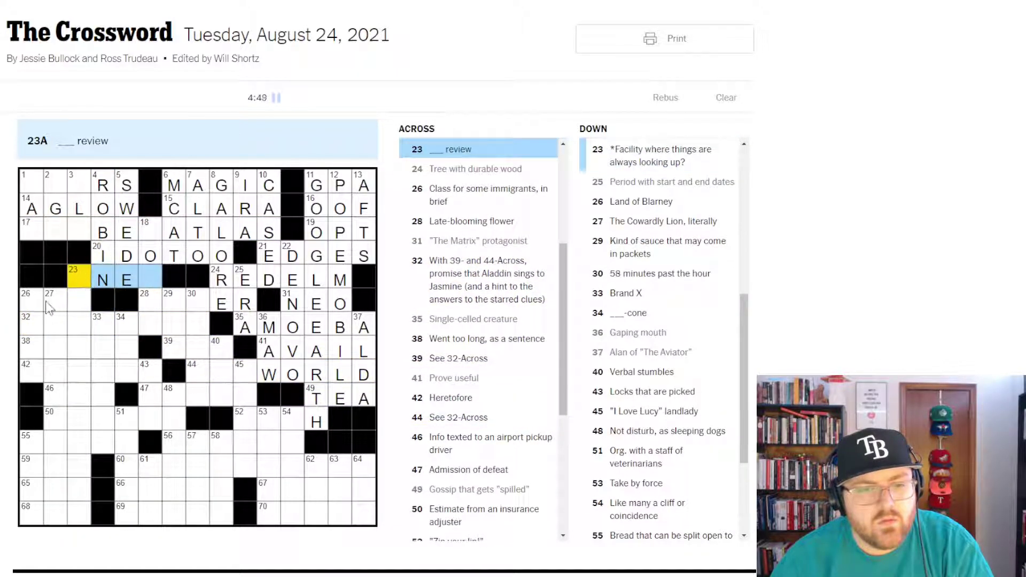
{"action": "left_click", "coordinate": [31, 302]}
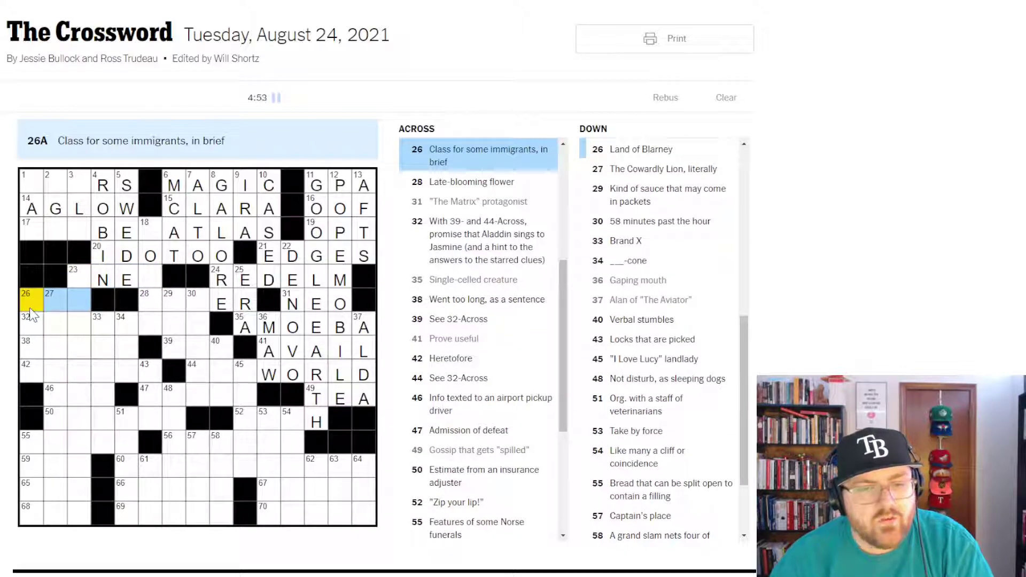
{"action": "type", "text": "ES"}
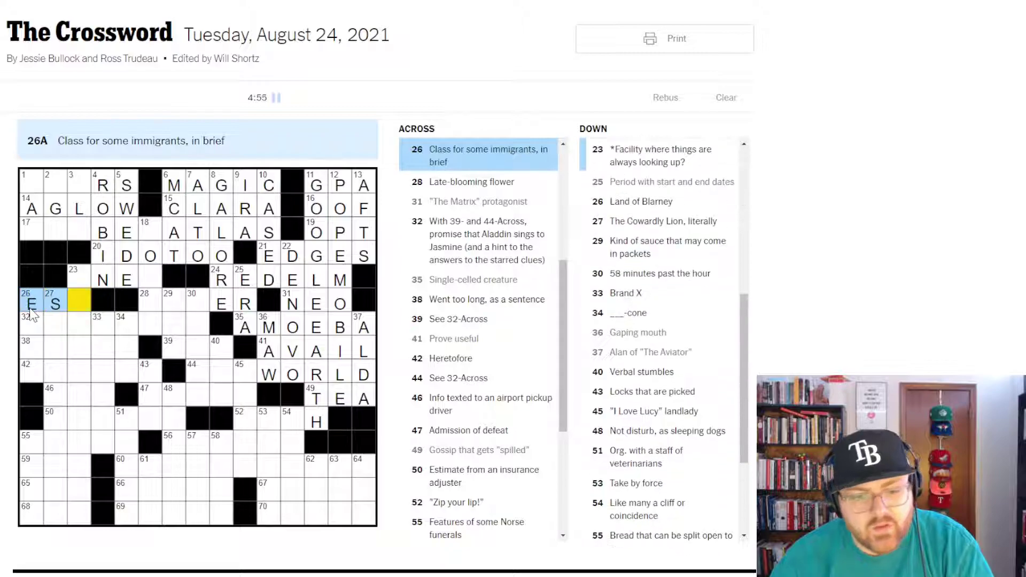
{"action": "type", "text": "L"}
{"action": "key", "text": "Tab"}
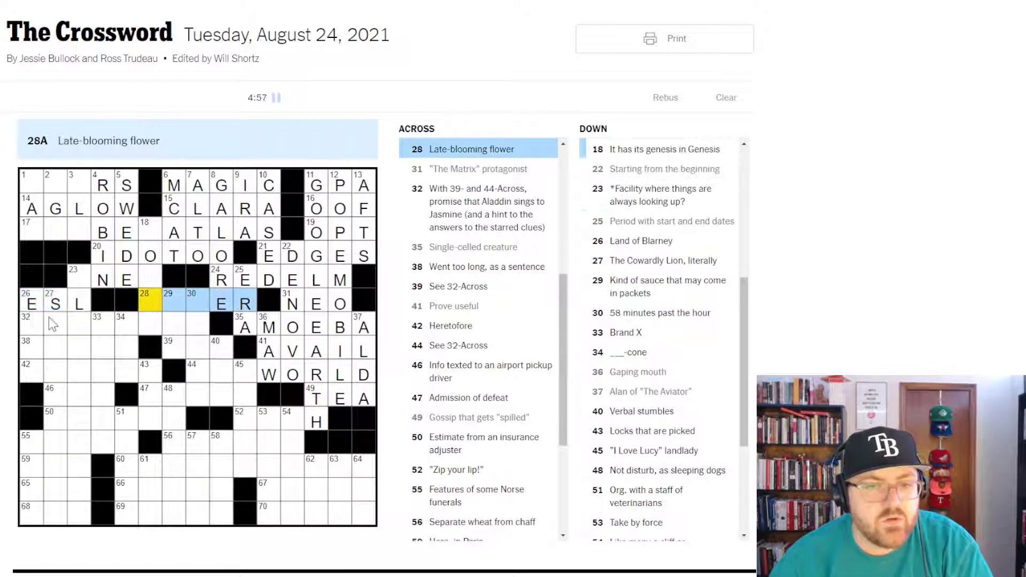
{"action": "key", "text": "space"}
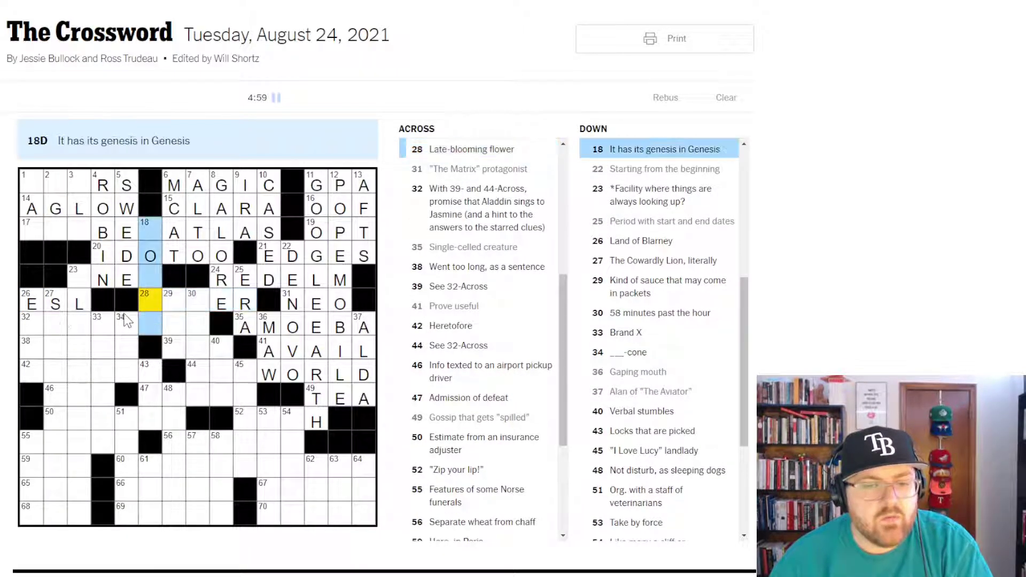
Try W at the top of 18-Down, then erase it and head to 32-Across.
{"action": "left_click", "coordinate": [152, 237]}
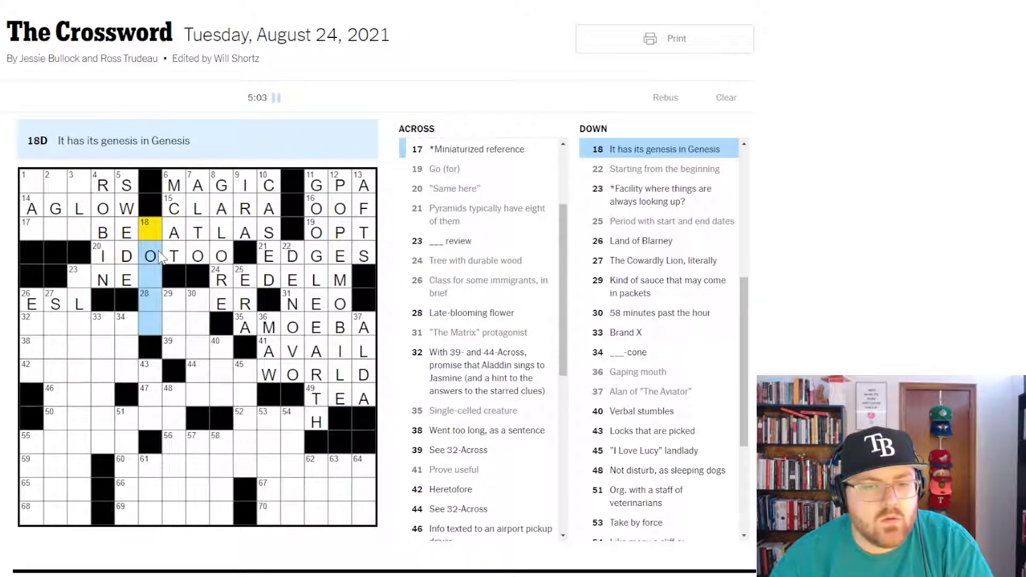
{"action": "type", "text": "w"}
{"action": "key", "text": "Up"}
{"action": "key", "text": "Up"}
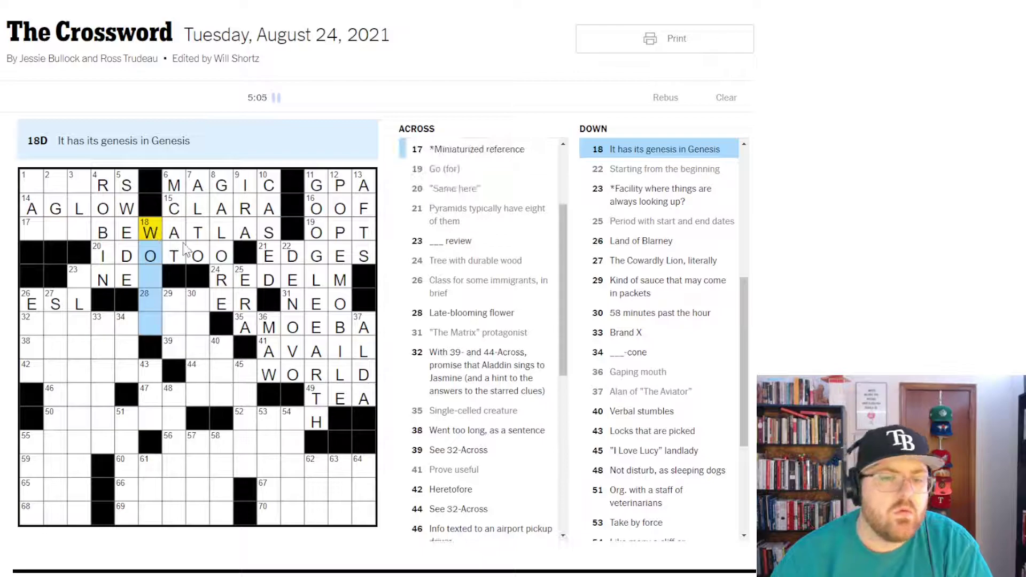
{"action": "key", "text": "BackSpace"}
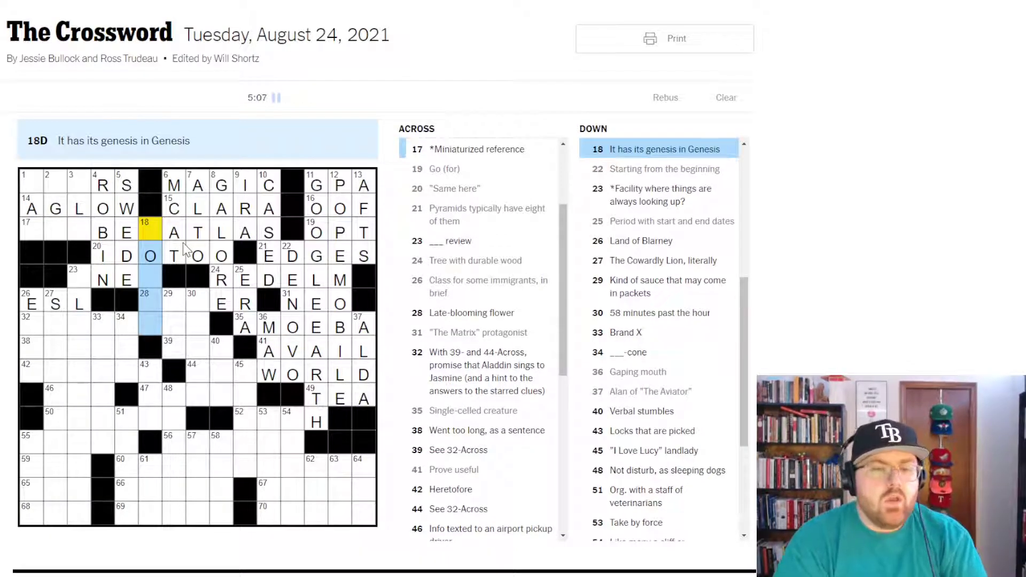
{"action": "key", "text": "Down"}
{"action": "key", "text": "Down"}
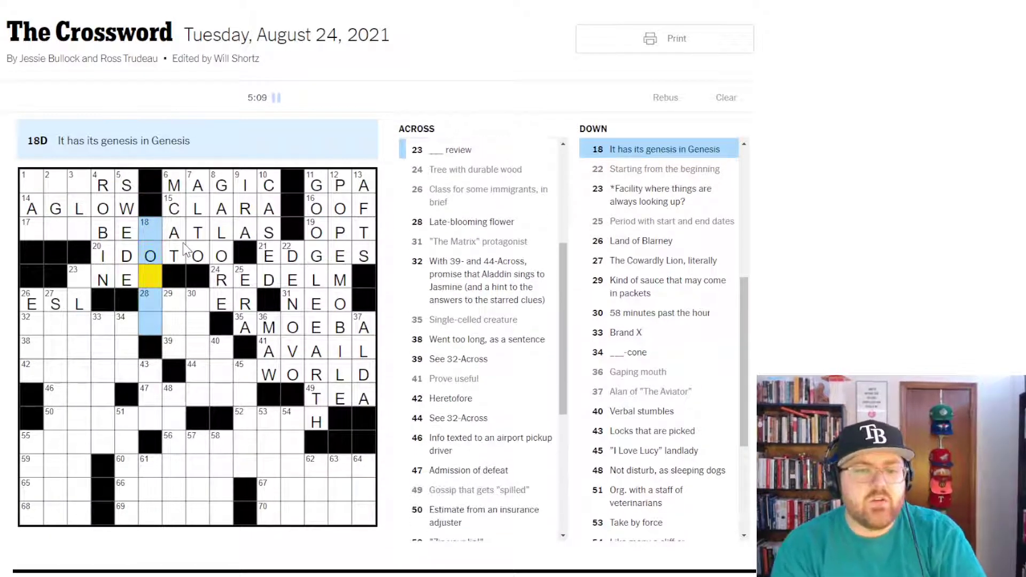
{"action": "key", "text": "Down"}
{"action": "key", "text": "Right"}
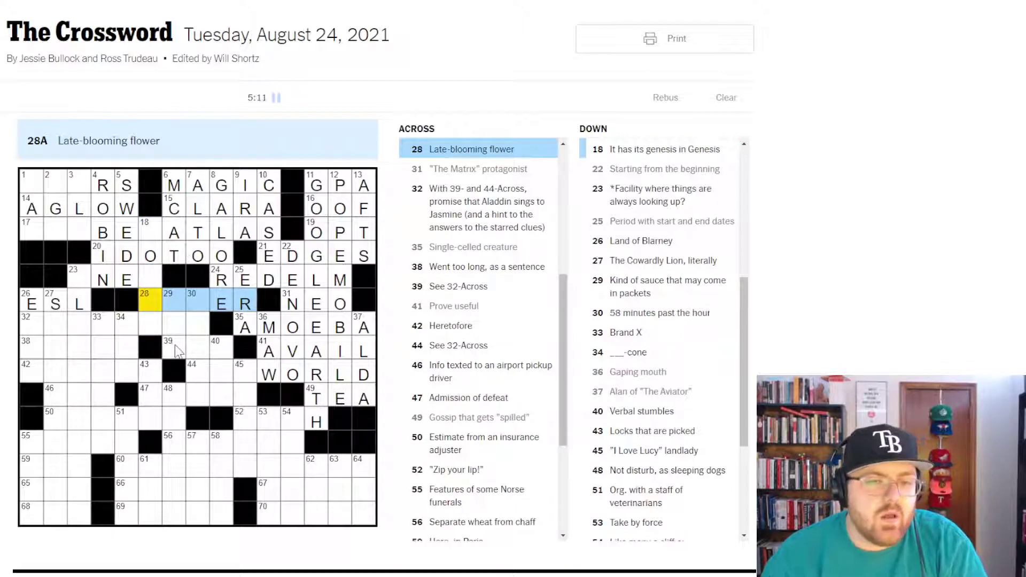
{"action": "left_click", "coordinate": [161, 325]}
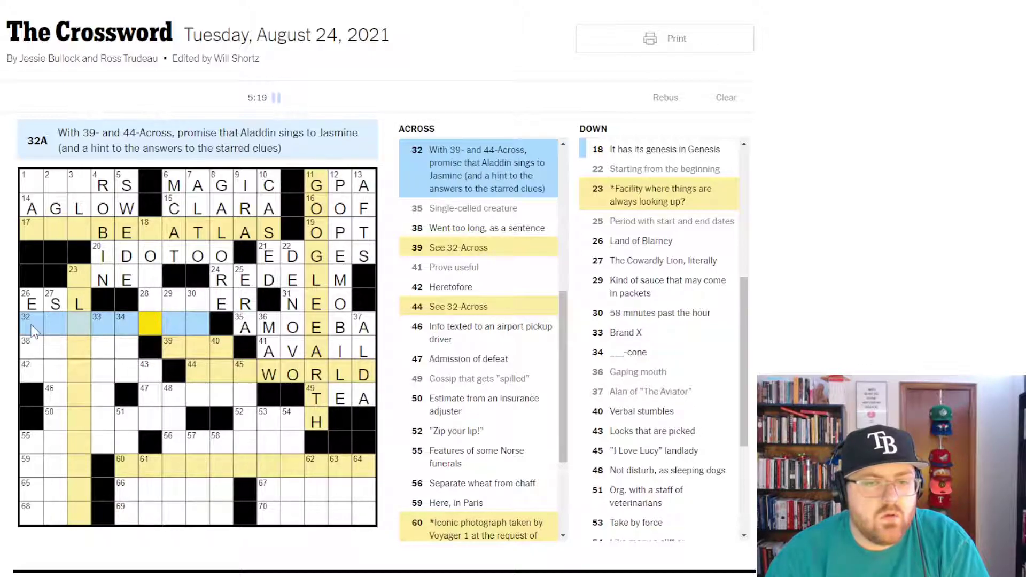
Step along 32-Across, then fix 39-Across by erasing THE and entering YOU.
{"action": "key", "text": "Left"}
{"action": "key", "text": "Left"}
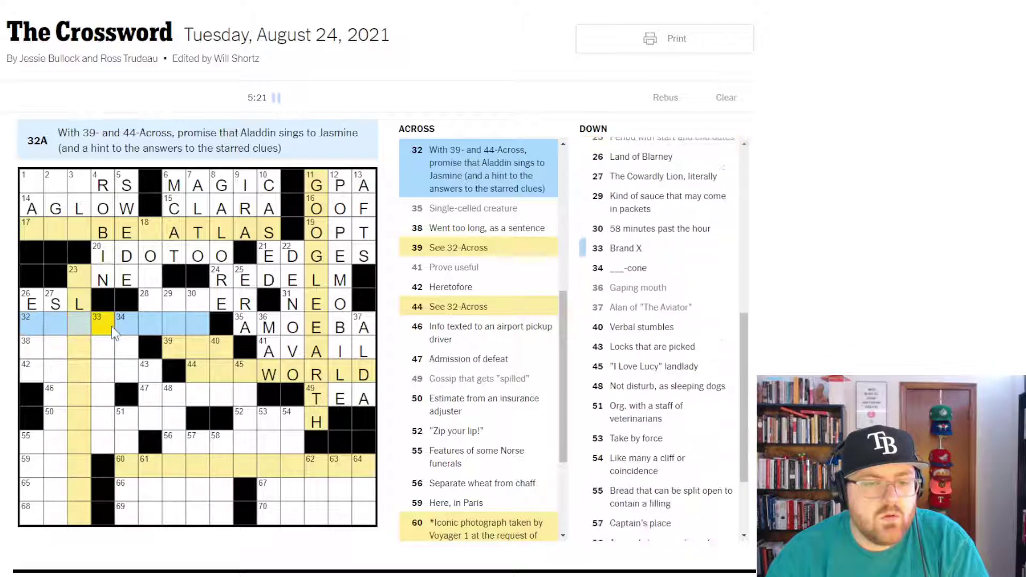
{"action": "key", "text": "Right"}
{"action": "key", "text": "Right"}
{"action": "key", "text": "Right"}
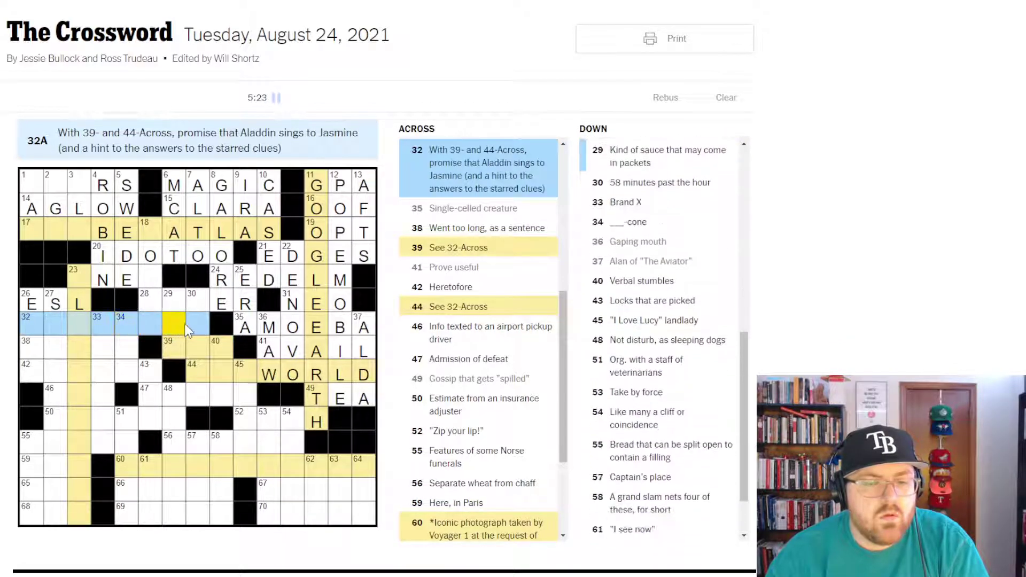
{"action": "key", "text": "Down"}
{"action": "key", "text": "Right"}
{"action": "key", "text": "Right"}
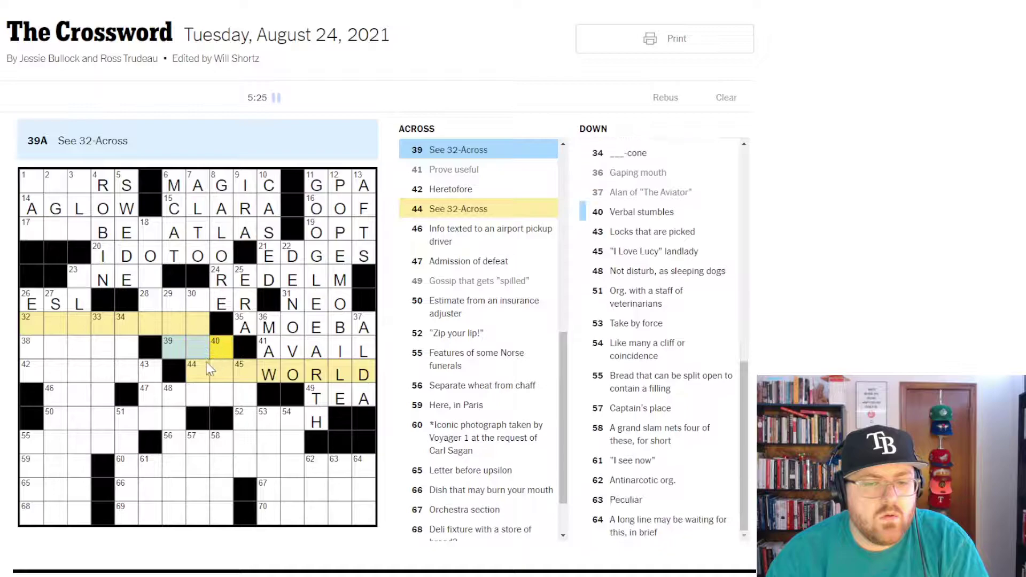
{"action": "left_click", "coordinate": [30, 321]}
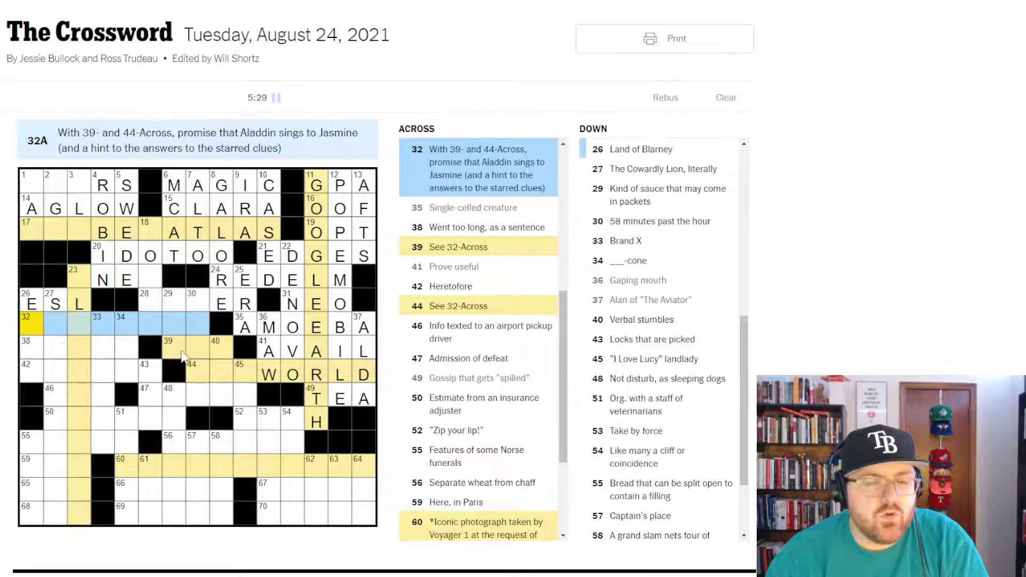
{"action": "left_click", "coordinate": [183, 357]}
{"action": "type", "text": "THE"}
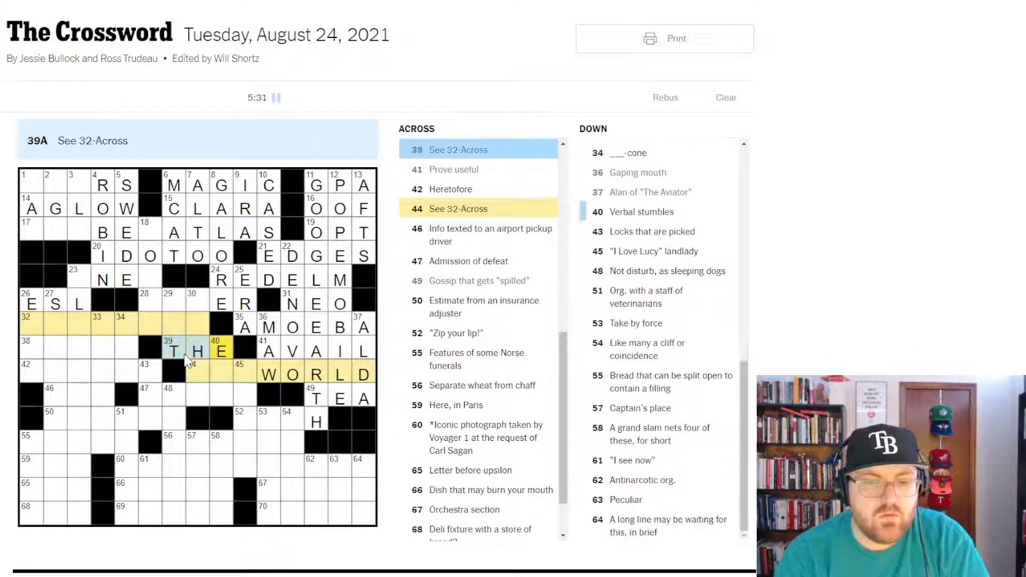
{"action": "key", "text": "BackSpace"}
{"action": "key", "text": "BackSpace"}
{"action": "key", "text": "BackSpace"}
{"action": "type", "text": "YOU"}
{"action": "key", "text": "Tab"}
{"action": "type", "text": "T"}
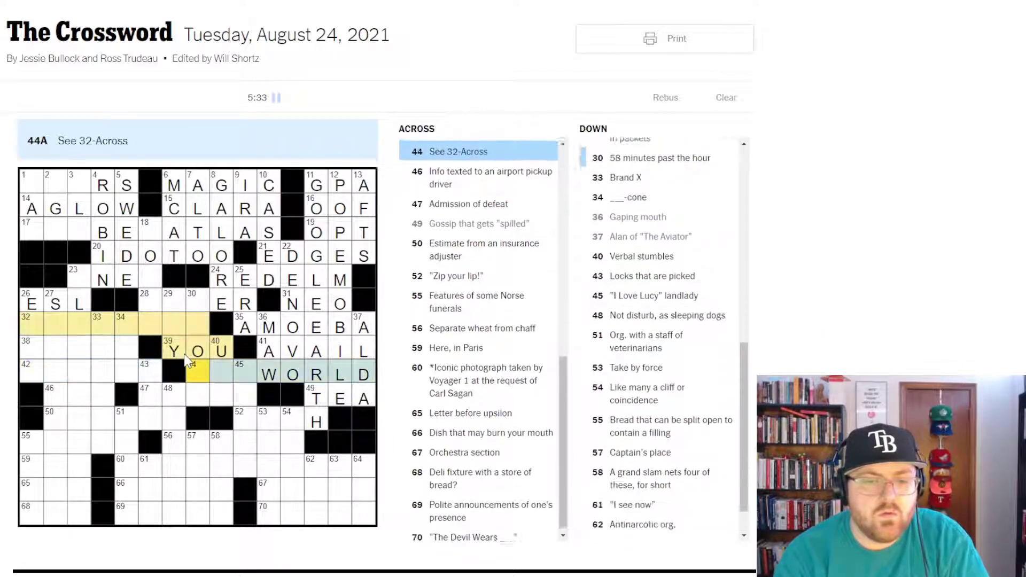
{"action": "type", "text": "HE"}
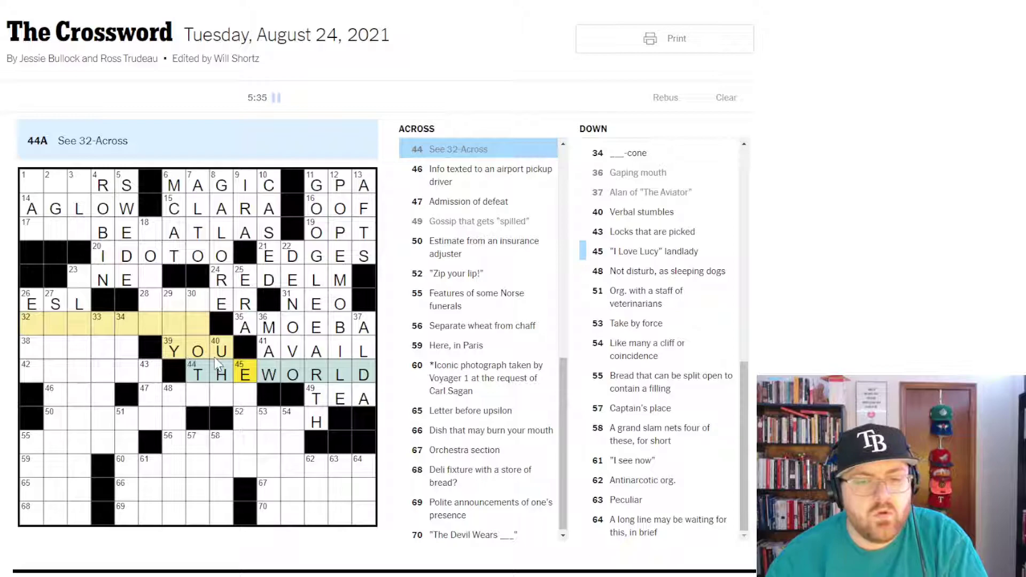
Add the S for UHS at 40-Down, enter TWO TO at 30-Down, and begin I LOSE.
{"action": "left_click", "coordinate": [226, 394]}
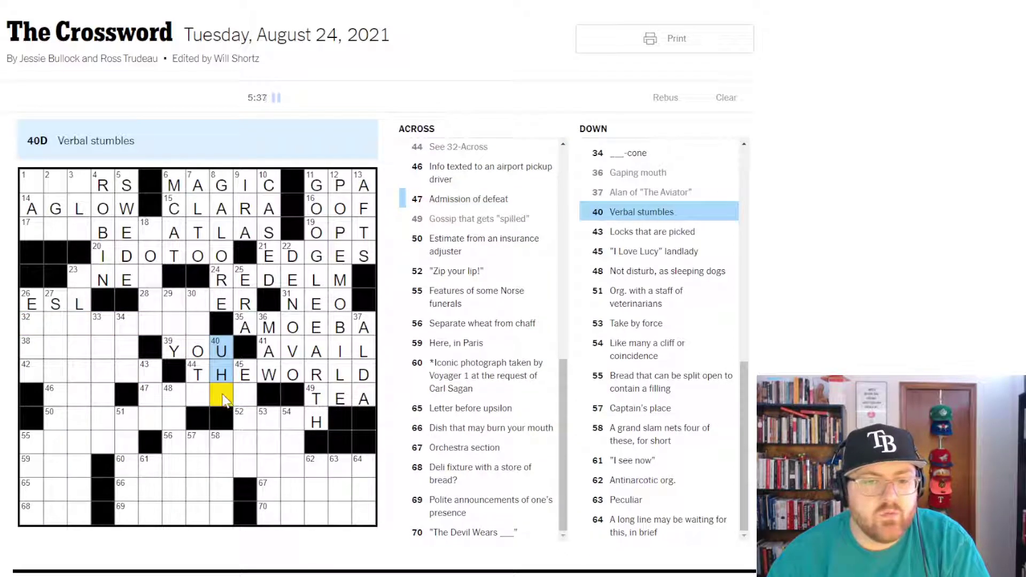
{"action": "type", "text": "S"}
{"action": "left_click", "coordinate": [203, 392]}
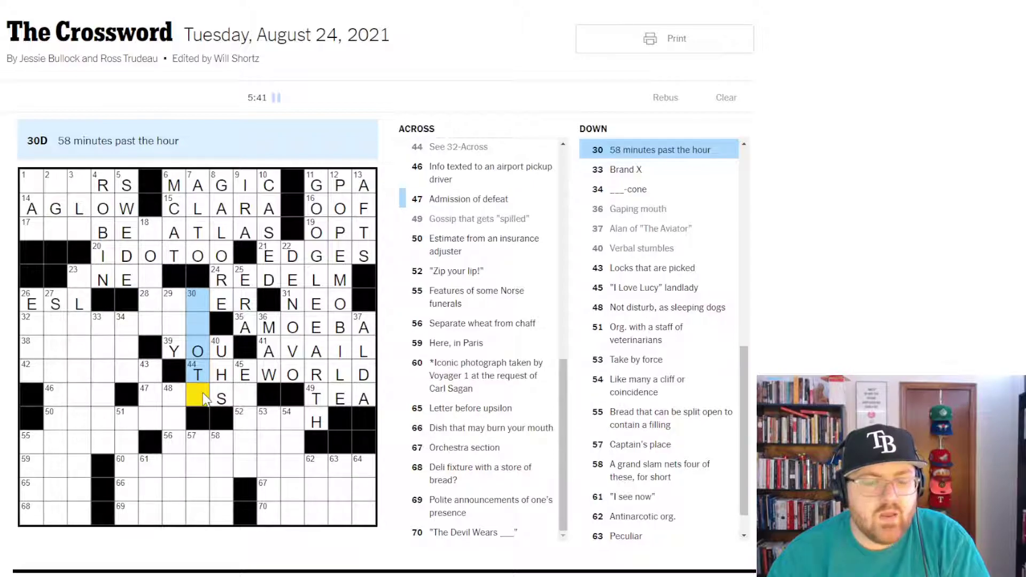
{"action": "left_click", "coordinate": [204, 307]}
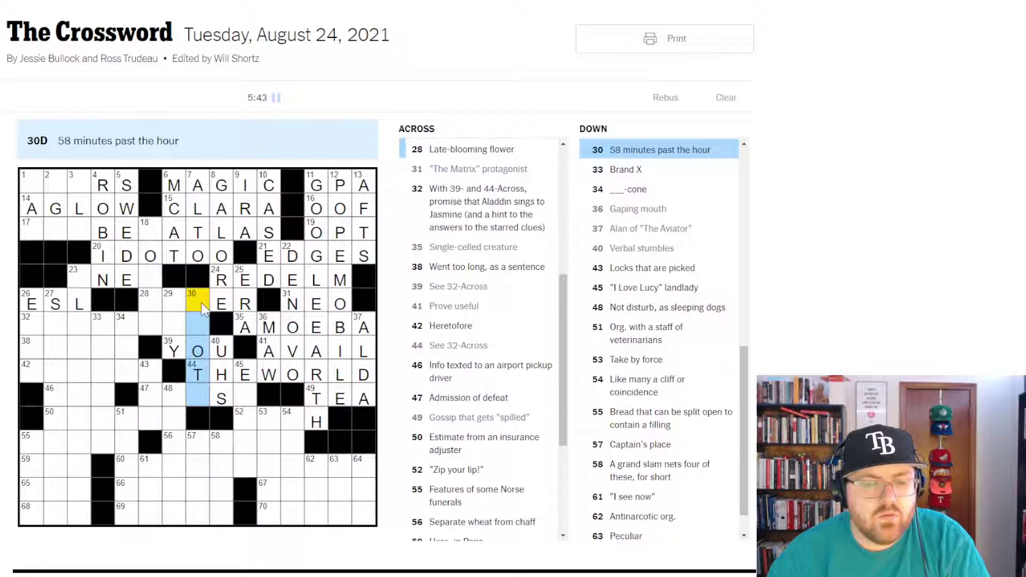
{"action": "type", "text": "TW"}
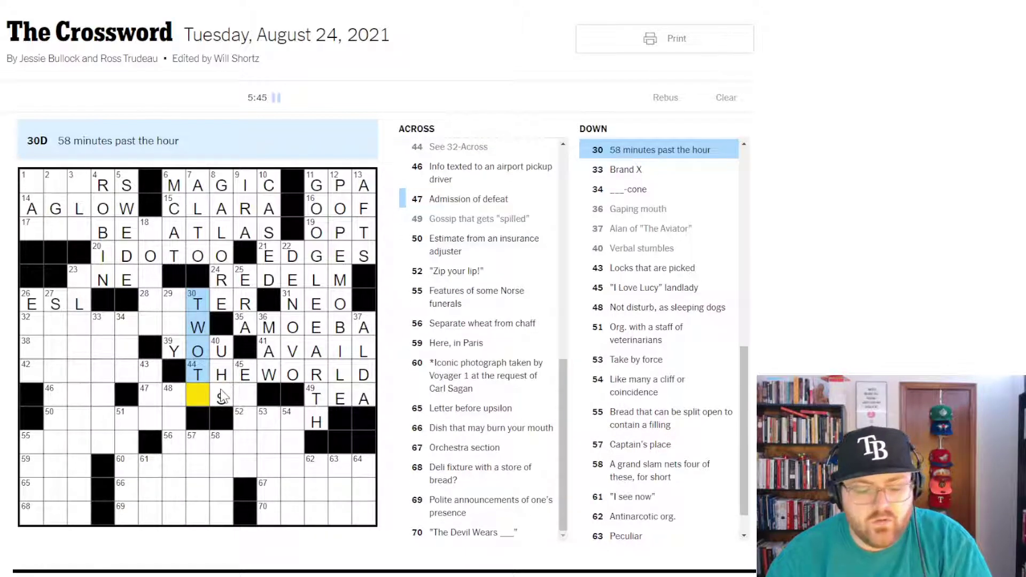
{"action": "type", "text": "O"}
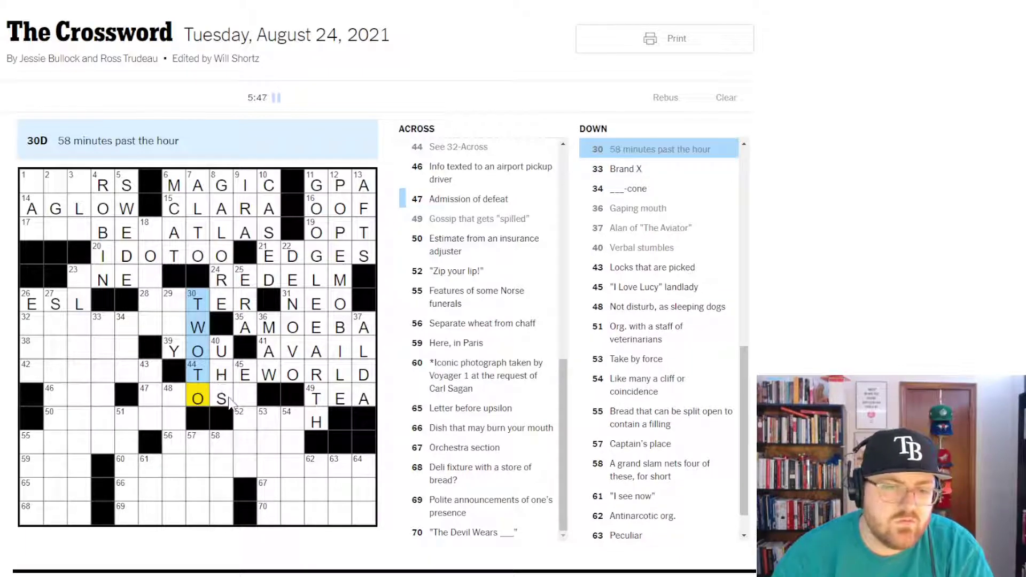
{"action": "left_click", "coordinate": [244, 396]}
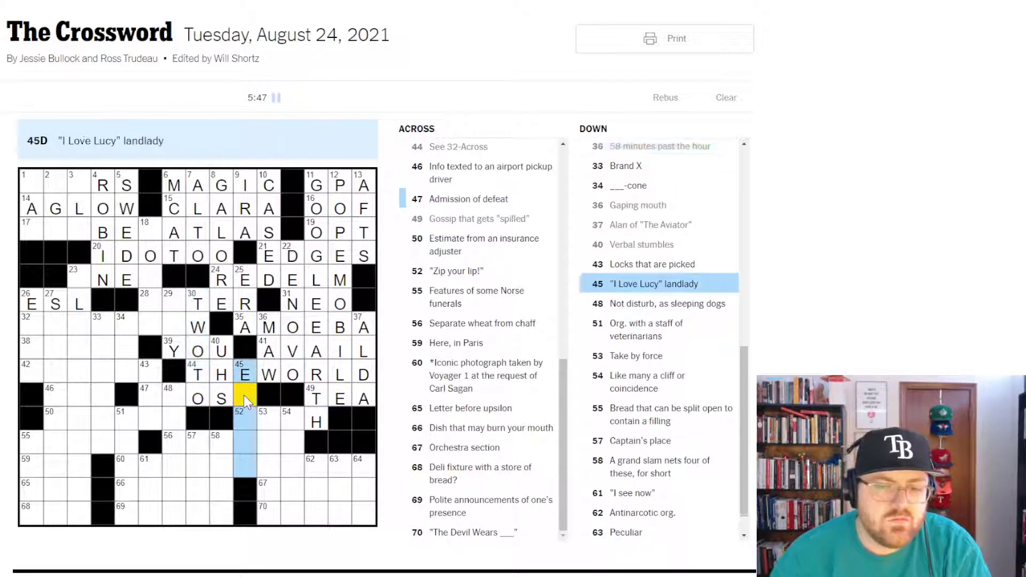
{"action": "left_click", "coordinate": [160, 397]}
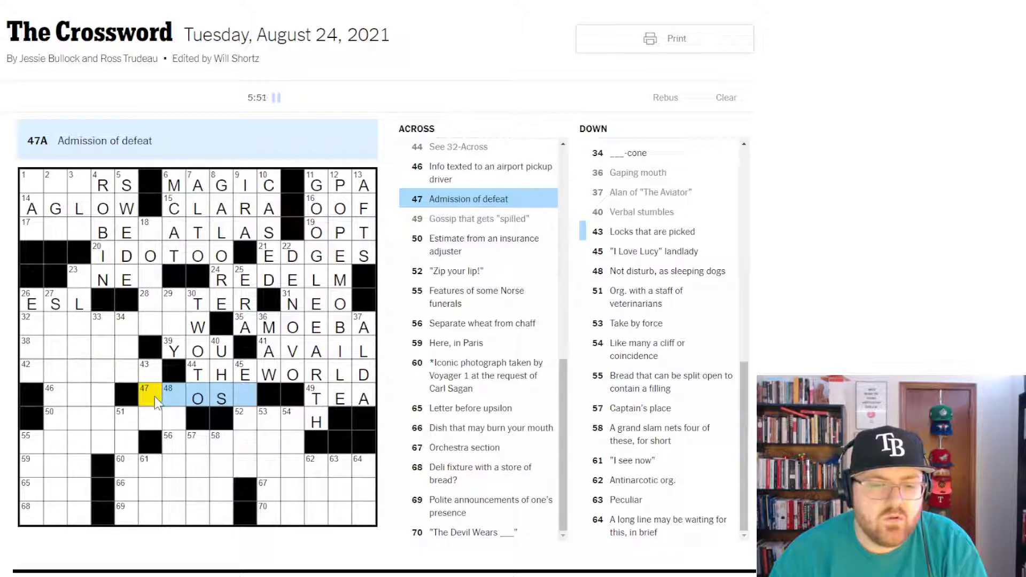
{"action": "type", "text": "ILOS"}
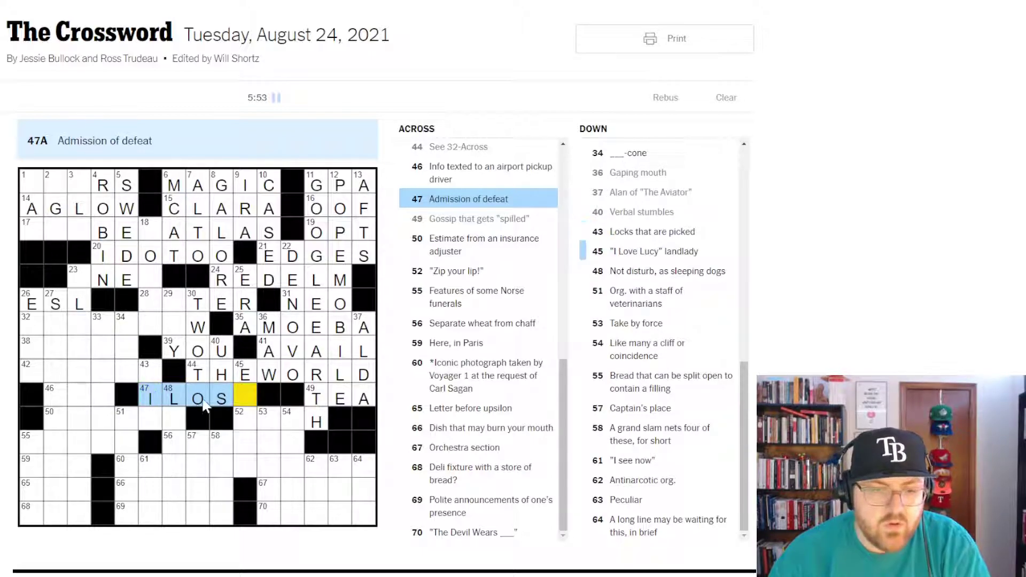
{"action": "type", "text": "E"}
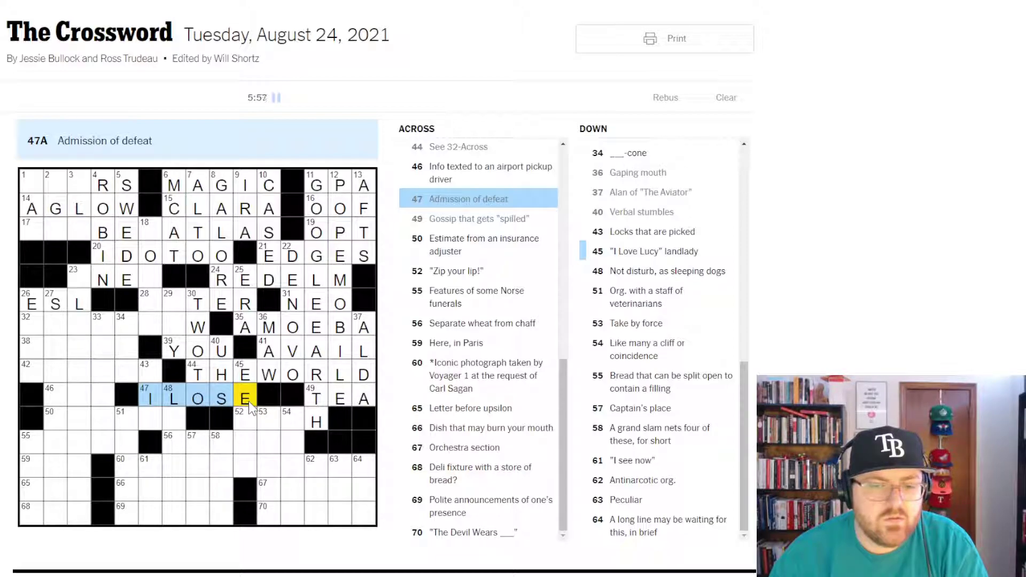
Run LET LIE down 48-Down and fill THRESH at 56-Across, then check squares 52–54.
{"action": "left_click", "coordinate": [153, 371]}
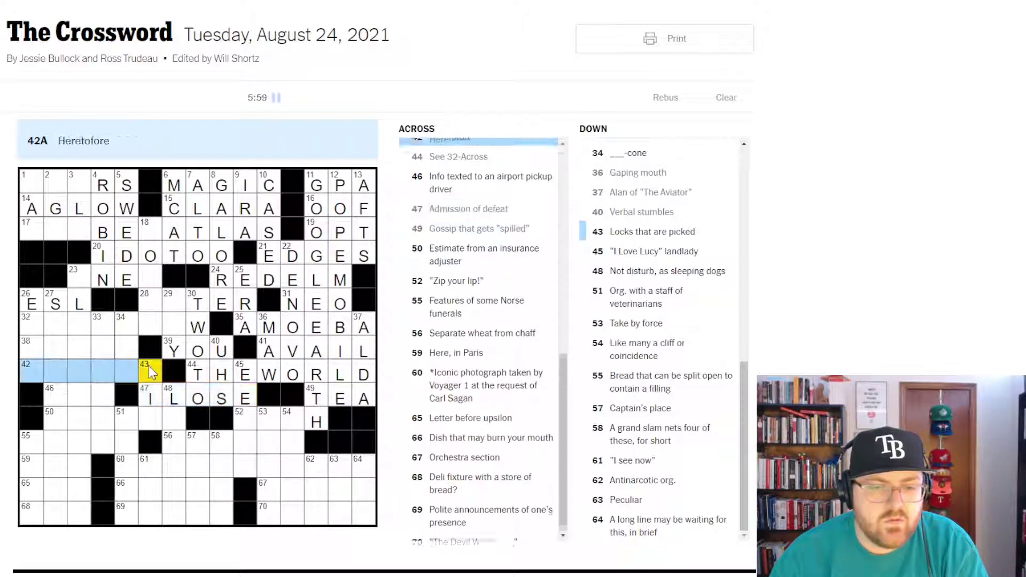
{"action": "left_click", "coordinate": [167, 412]}
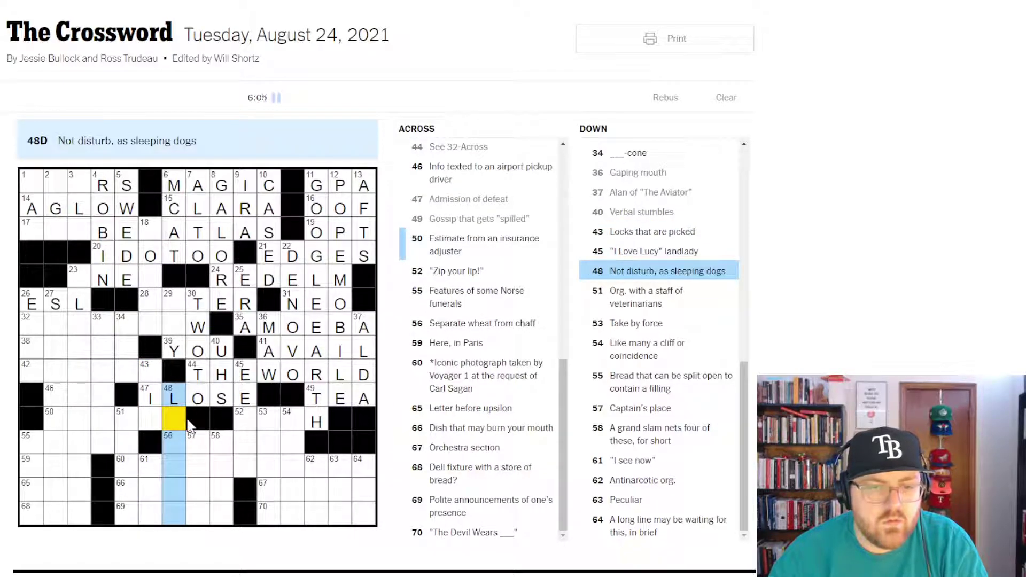
{"action": "type", "text": "etl"}
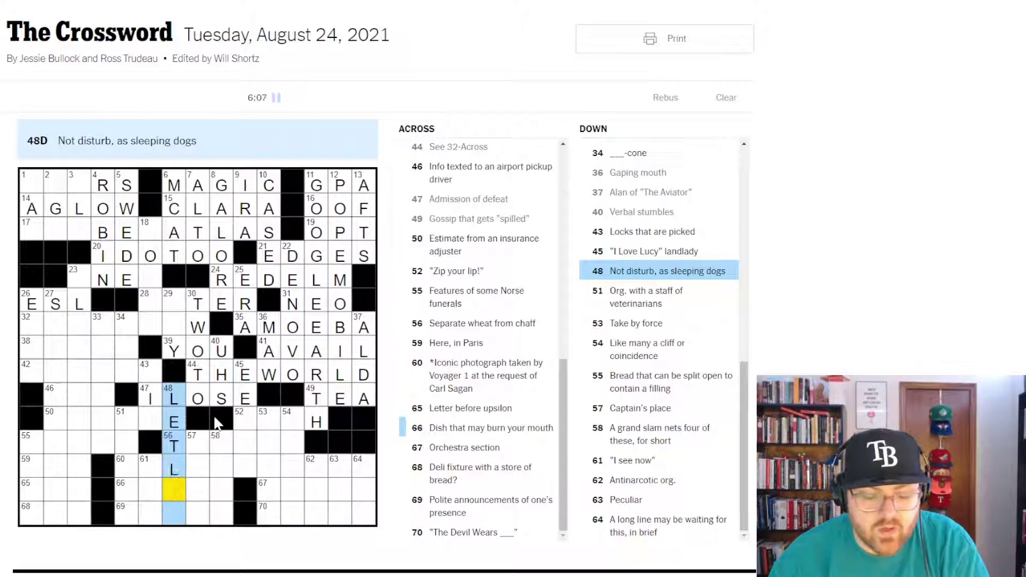
{"action": "type", "text": "ie"}
{"action": "left_click", "coordinate": [199, 439]}
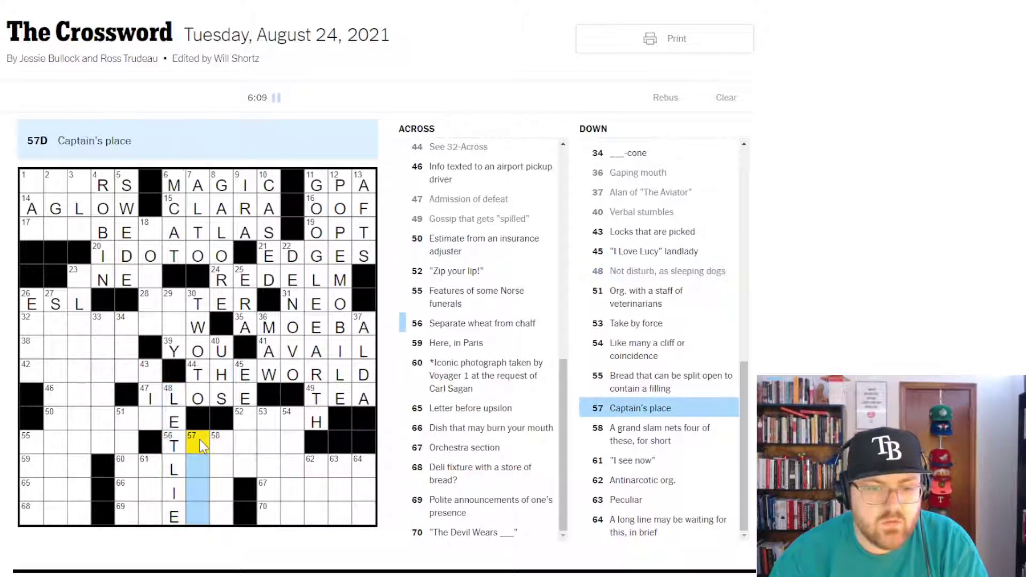
{"action": "left_click", "coordinate": [200, 444]}
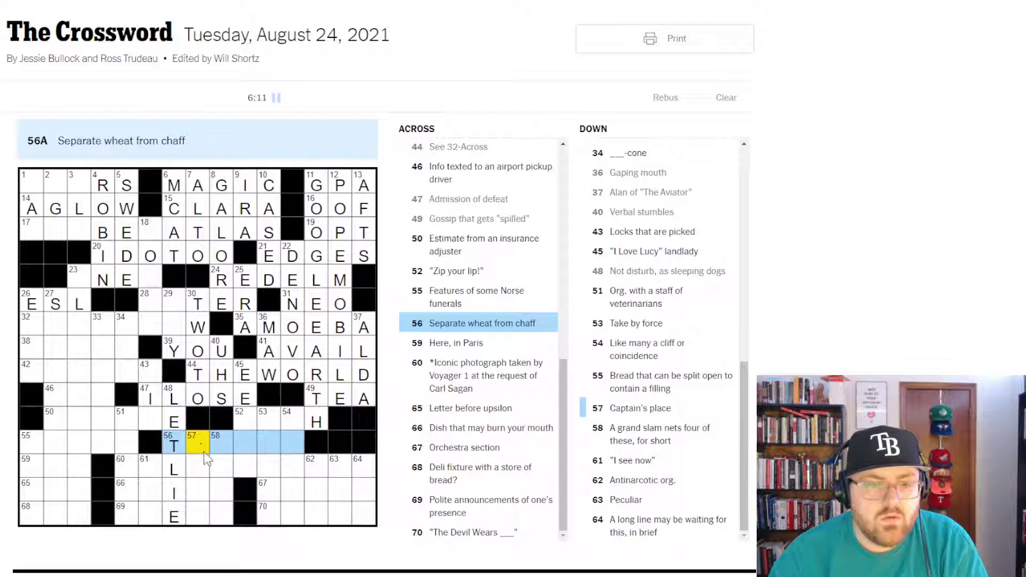
{"action": "type", "text": "hre"}
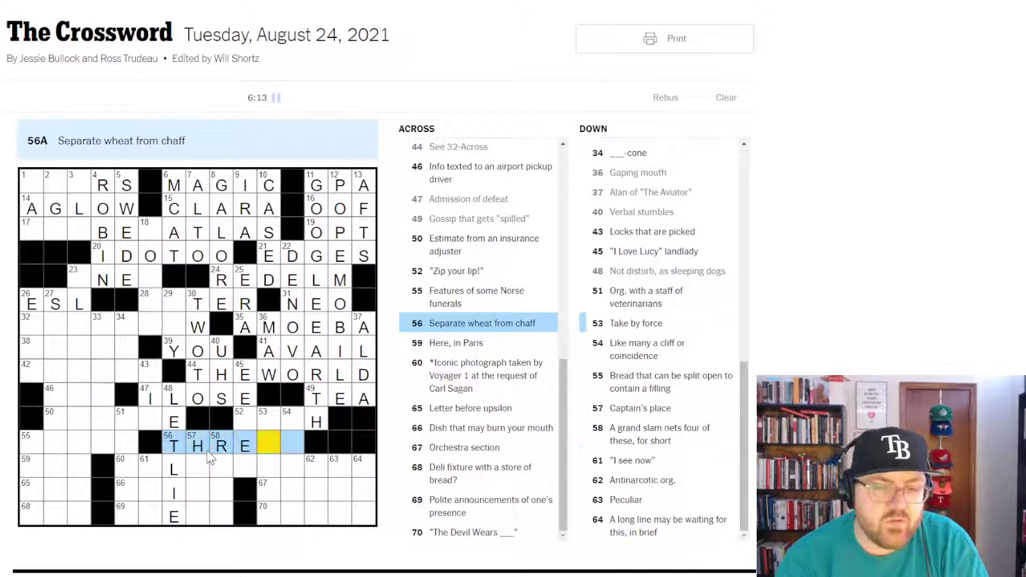
{"action": "type", "text": "sh"}
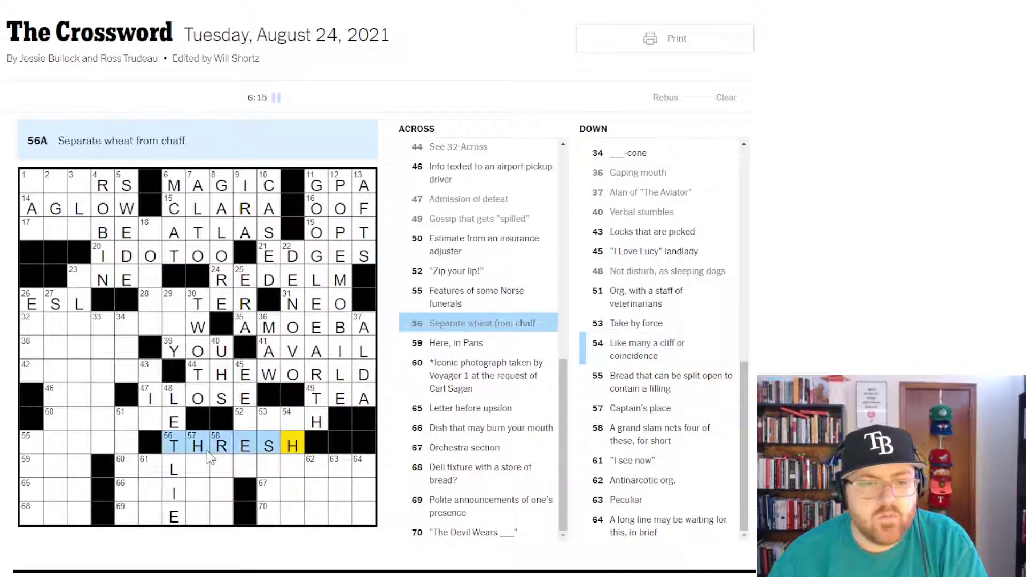
{"action": "left_click", "coordinate": [292, 446]}
{"action": "left_click", "coordinate": [295, 425]}
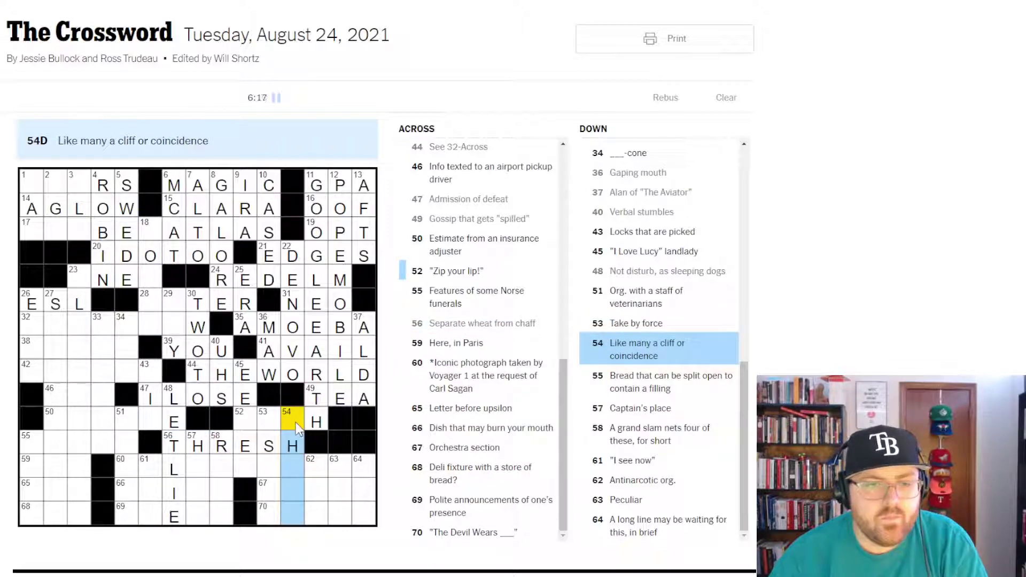
{"action": "left_click", "coordinate": [268, 419]}
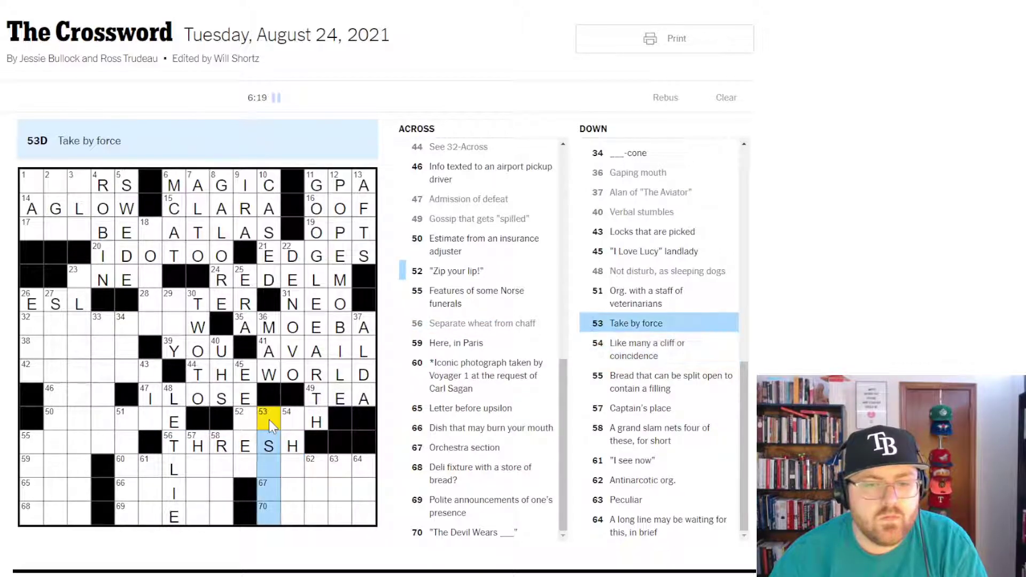
{"action": "left_click", "coordinate": [244, 416]}
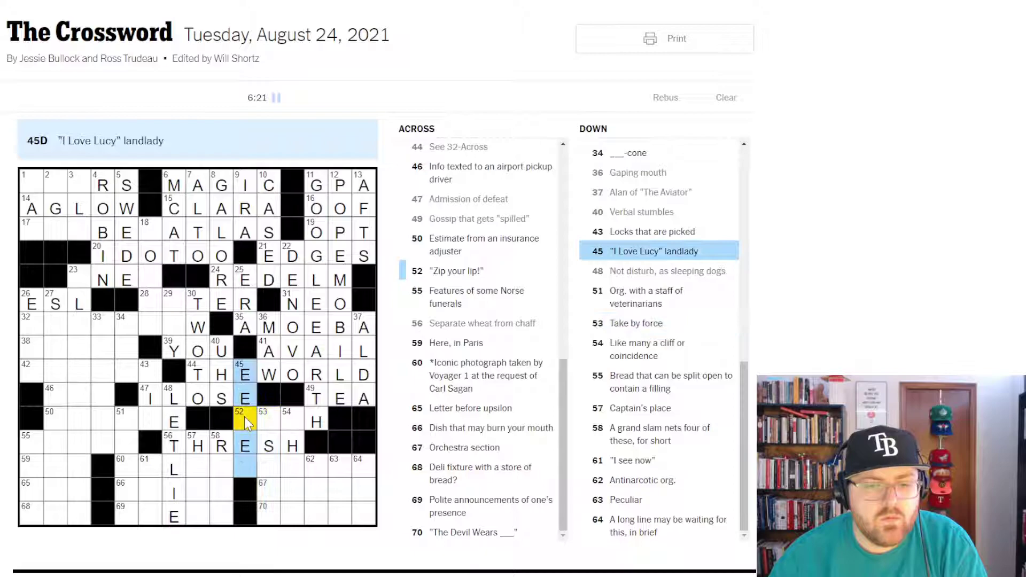
{"action": "left_click", "coordinate": [250, 459]}
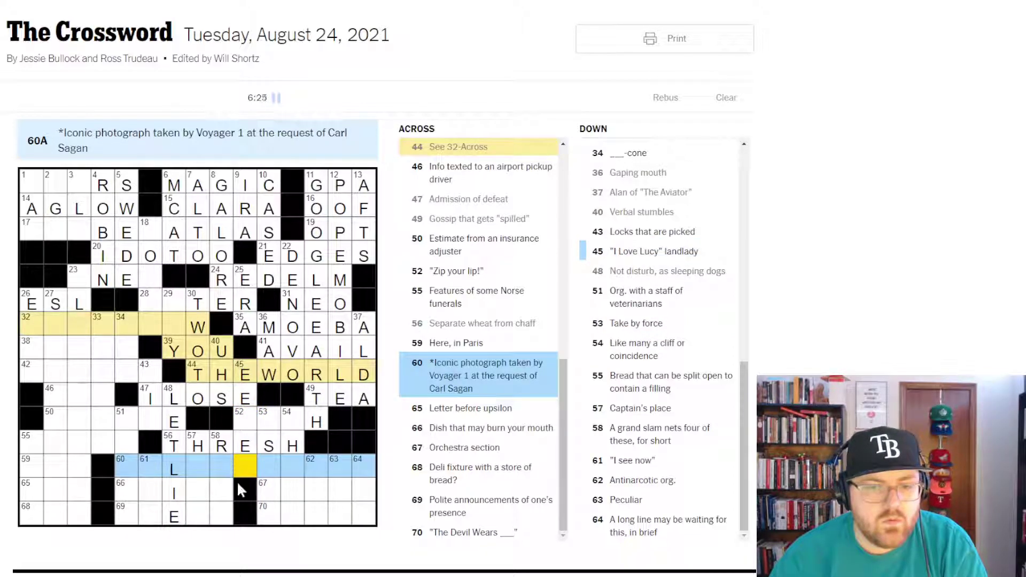
Erase the final E of I LOSE so 47-Across reads I LOS.
{"action": "left_click", "coordinate": [225, 487]}
{"action": "left_click", "coordinate": [240, 469]}
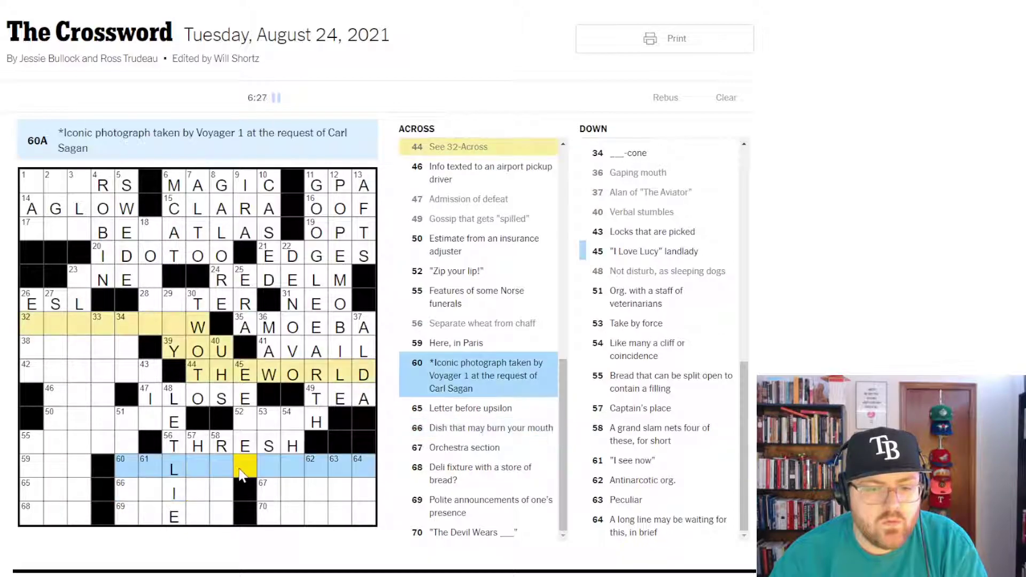
{"action": "left_click", "coordinate": [216, 351]}
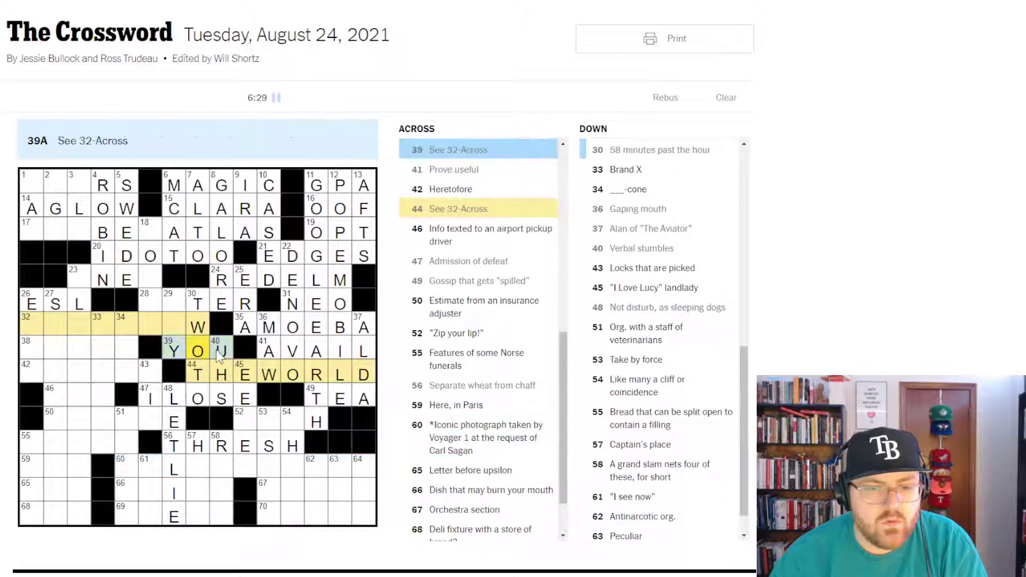
{"action": "left_click", "coordinate": [240, 377]}
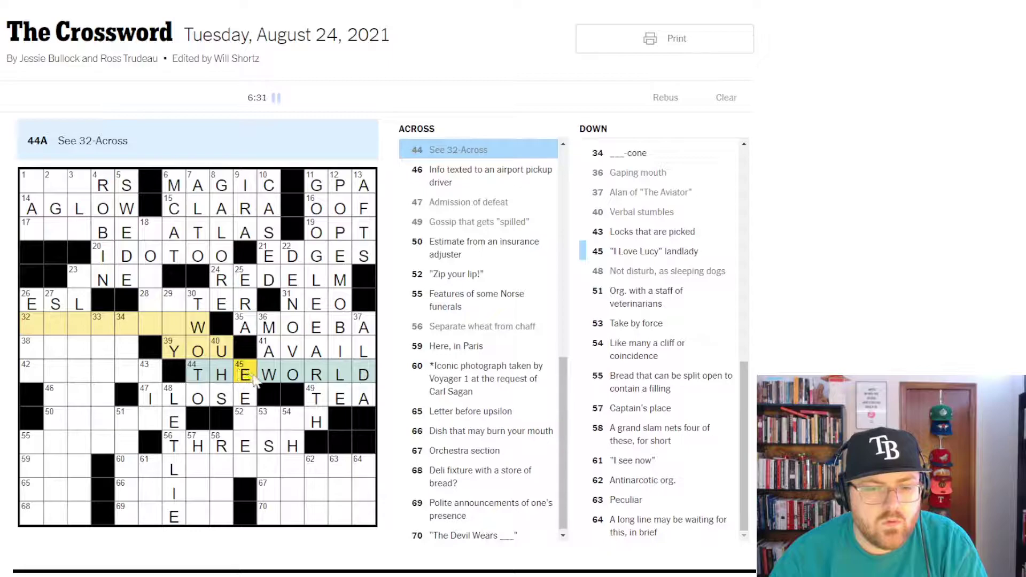
{"action": "left_click", "coordinate": [248, 398]}
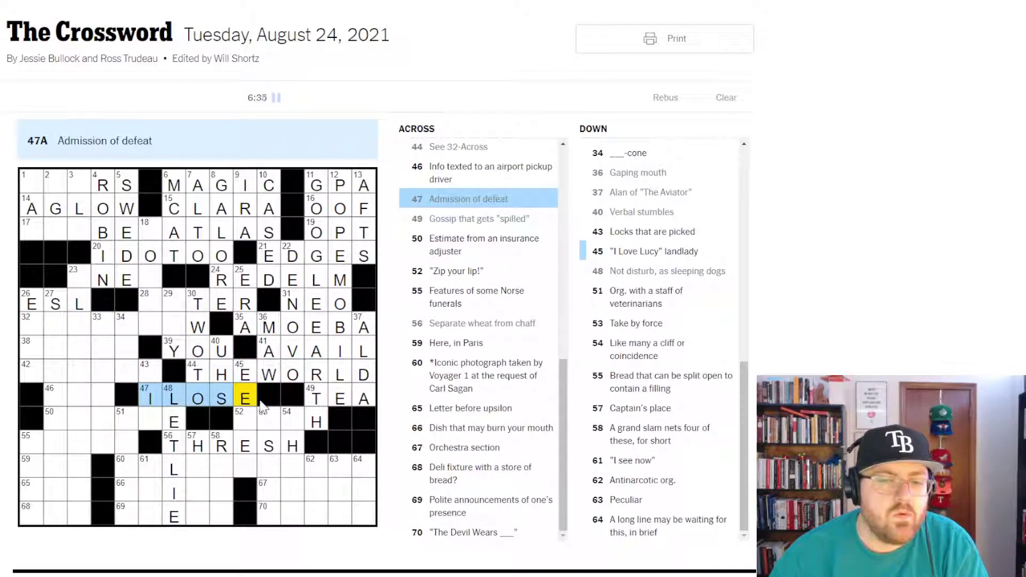
{"action": "key", "text": "BackSpace"}
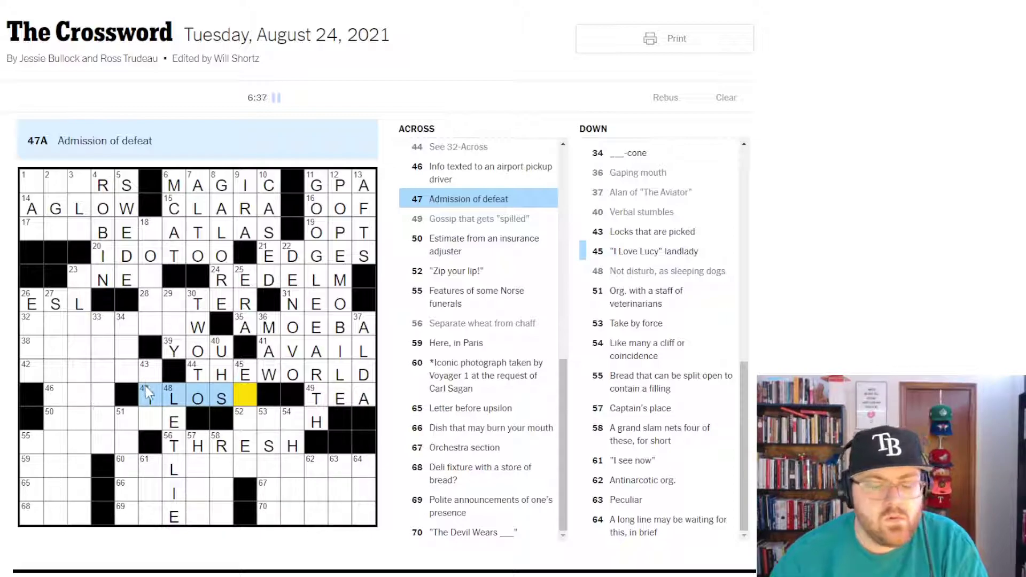
Check squares 52, 53, 54 and 62 in the lower-right grid.
{"action": "left_click", "coordinate": [239, 397]}
{"action": "left_click", "coordinate": [249, 420]}
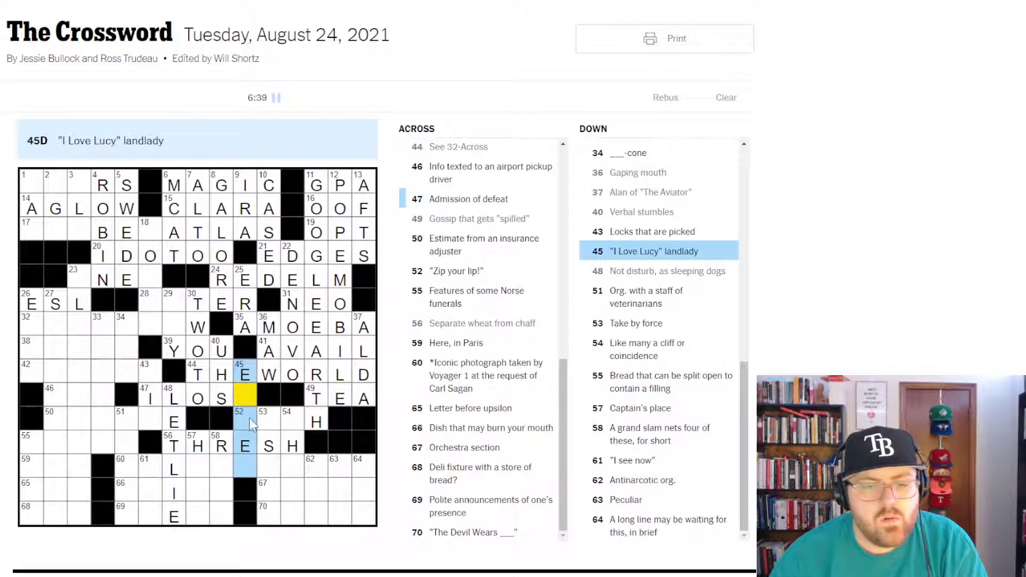
{"action": "left_click", "coordinate": [248, 420]}
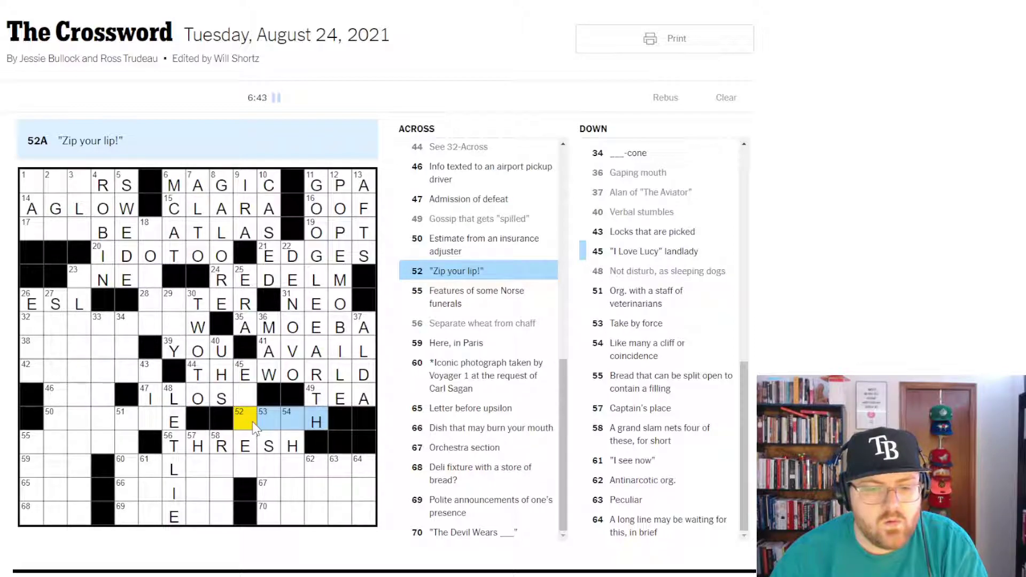
{"action": "left_click", "coordinate": [280, 418]}
{"action": "left_click", "coordinate": [280, 420]}
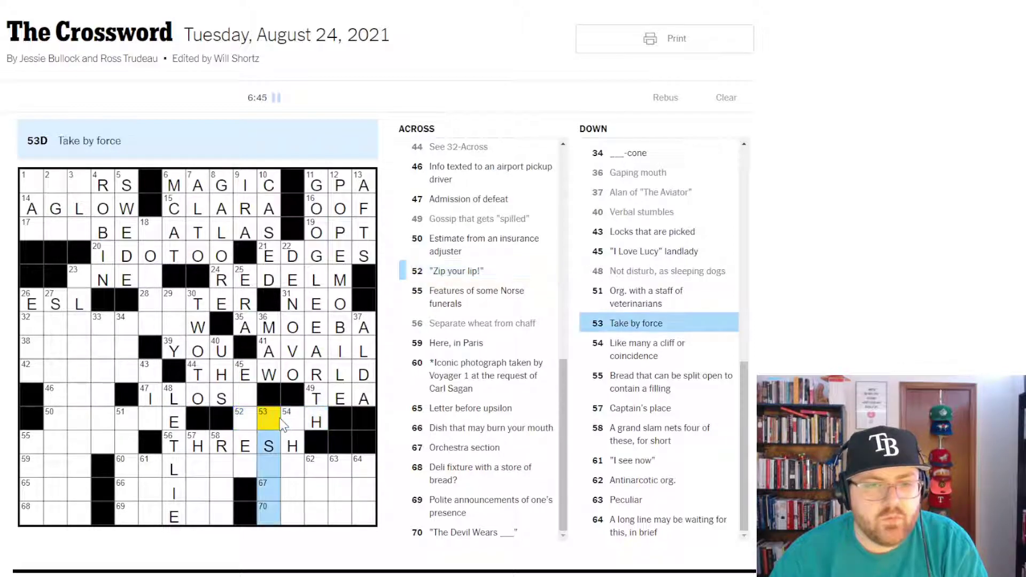
{"action": "left_click", "coordinate": [289, 425]}
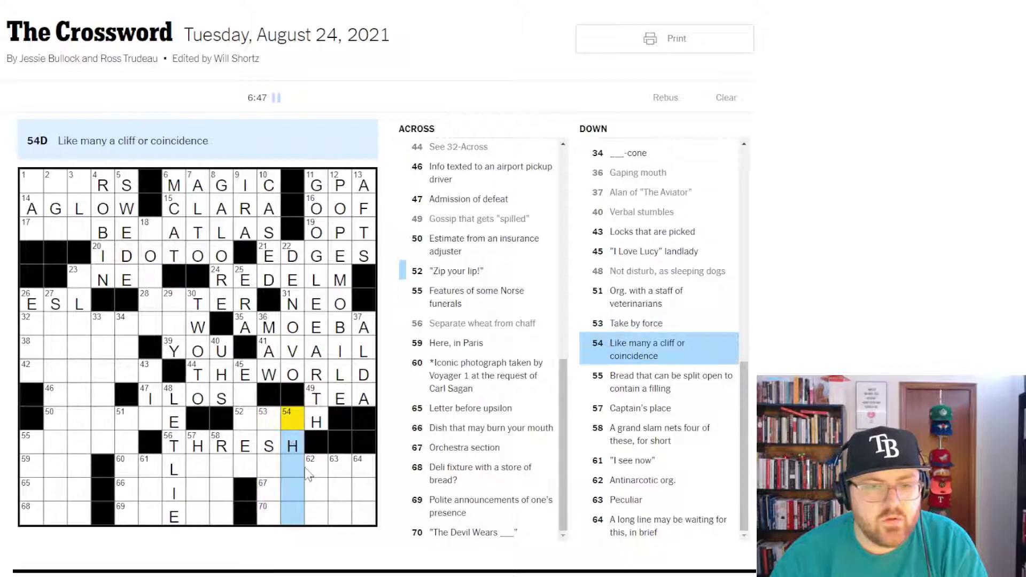
{"action": "left_click", "coordinate": [320, 469]}
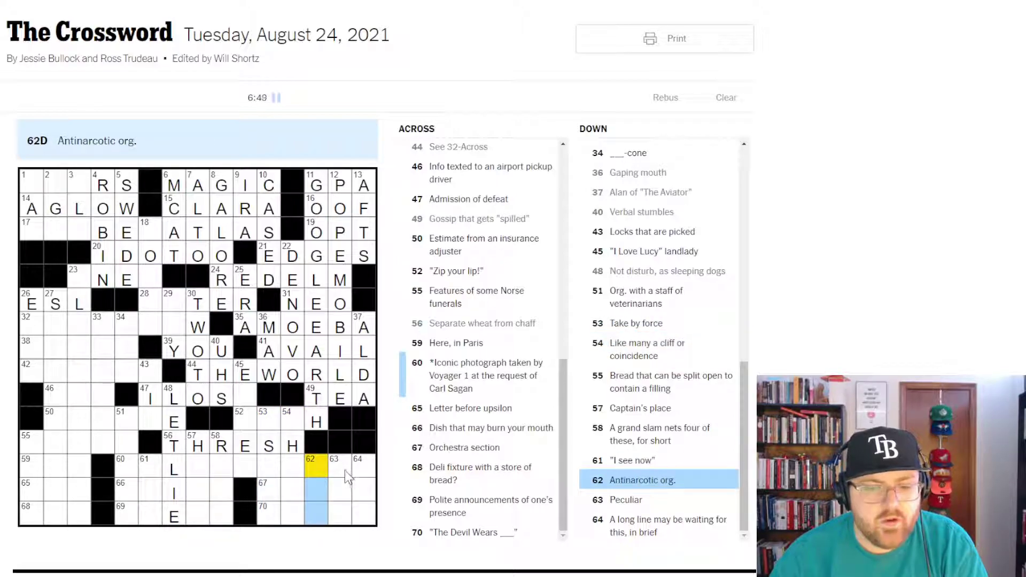
{"action": "type", "text": "DEA"}
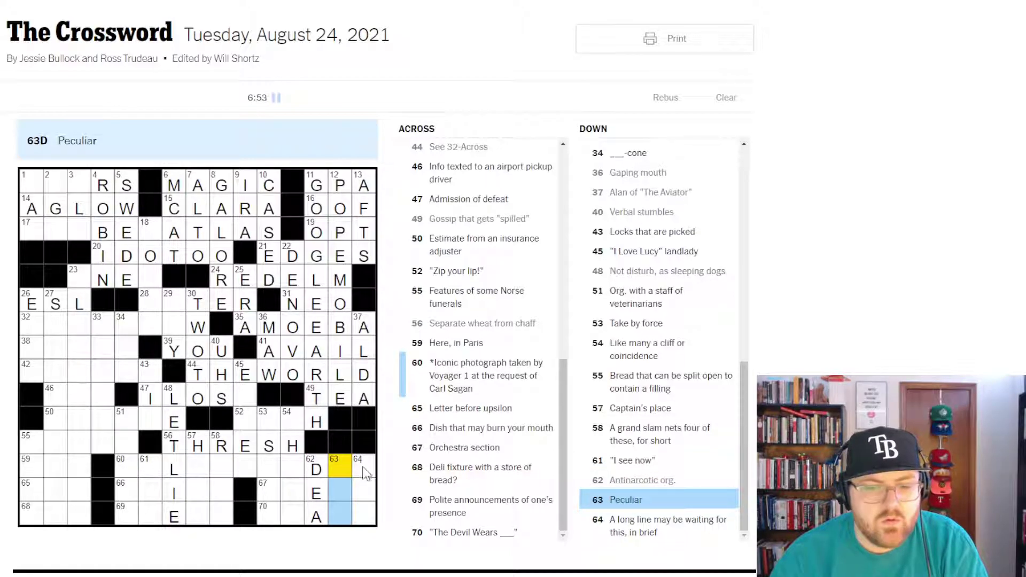
{"action": "type", "text": "O"}
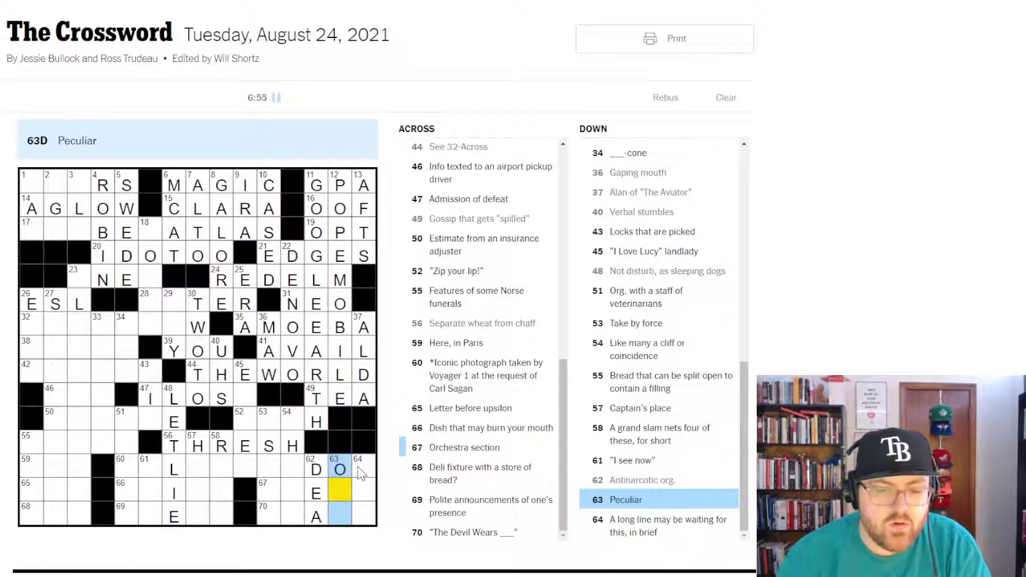
{"action": "type", "text": "DD"}
Finish PRADA at 70-Across, then survey 67-Across, 54-Down and 53-Down.
{"action": "left_click", "coordinate": [347, 506]}
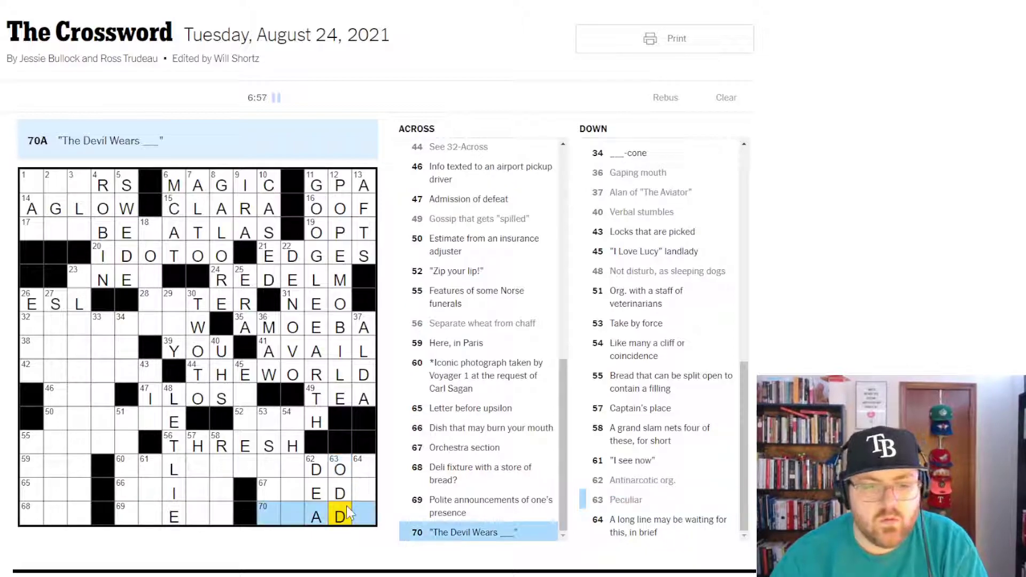
{"action": "left_click", "coordinate": [271, 518]}
{"action": "type", "text": "PRADA"}
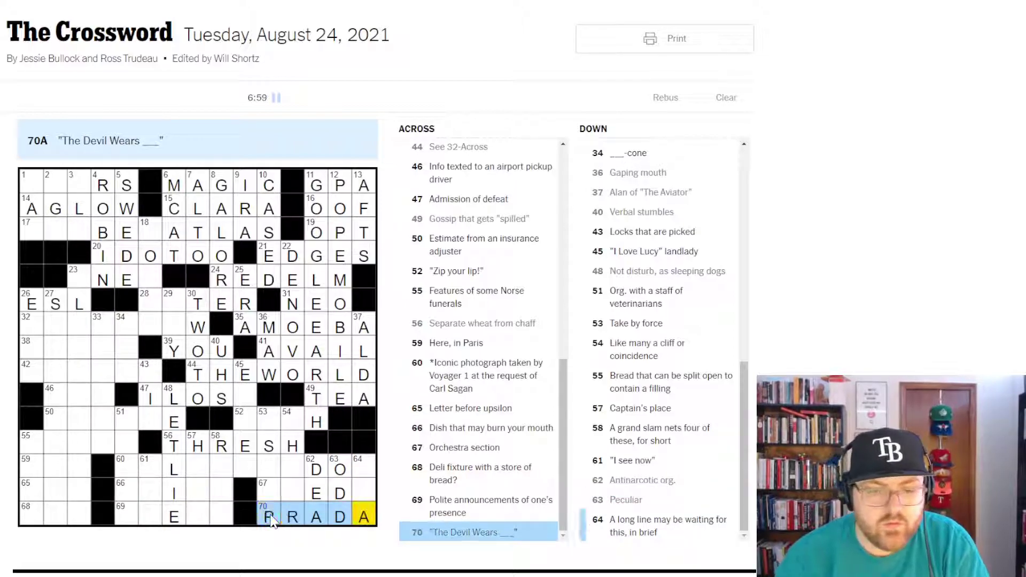
{"action": "left_click", "coordinate": [272, 495]}
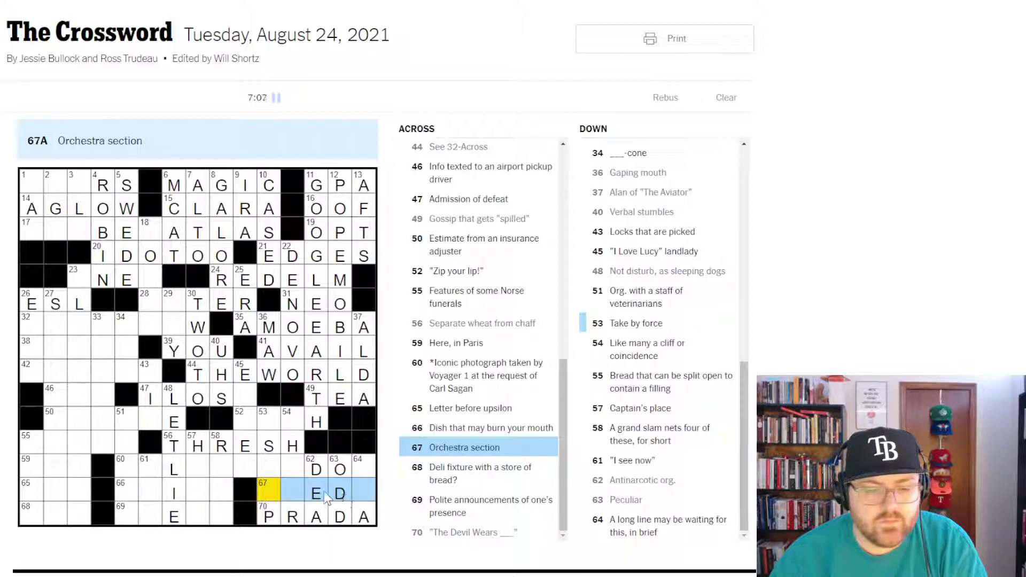
{"action": "left_click", "coordinate": [365, 492]}
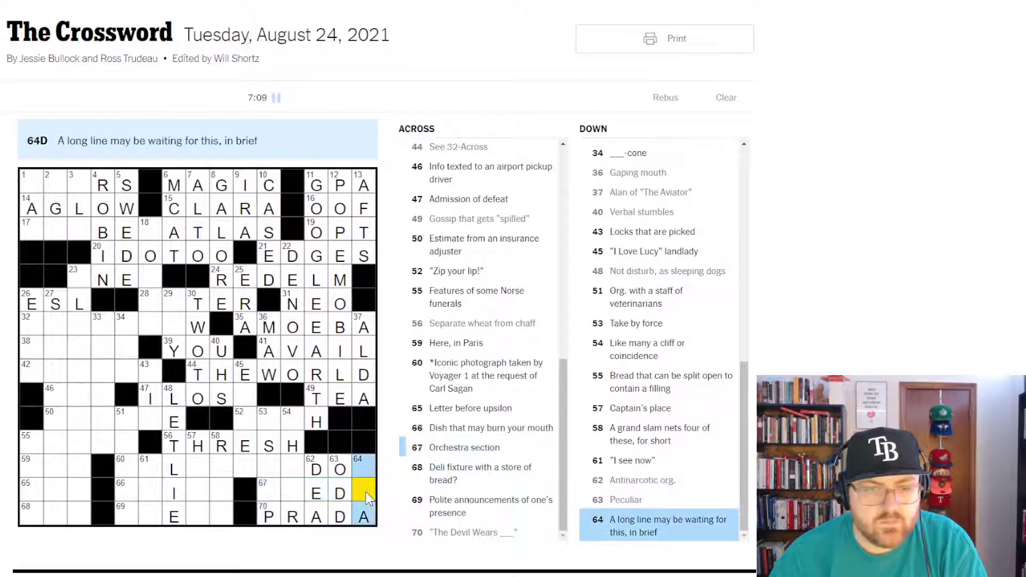
{"action": "left_click", "coordinate": [298, 486]}
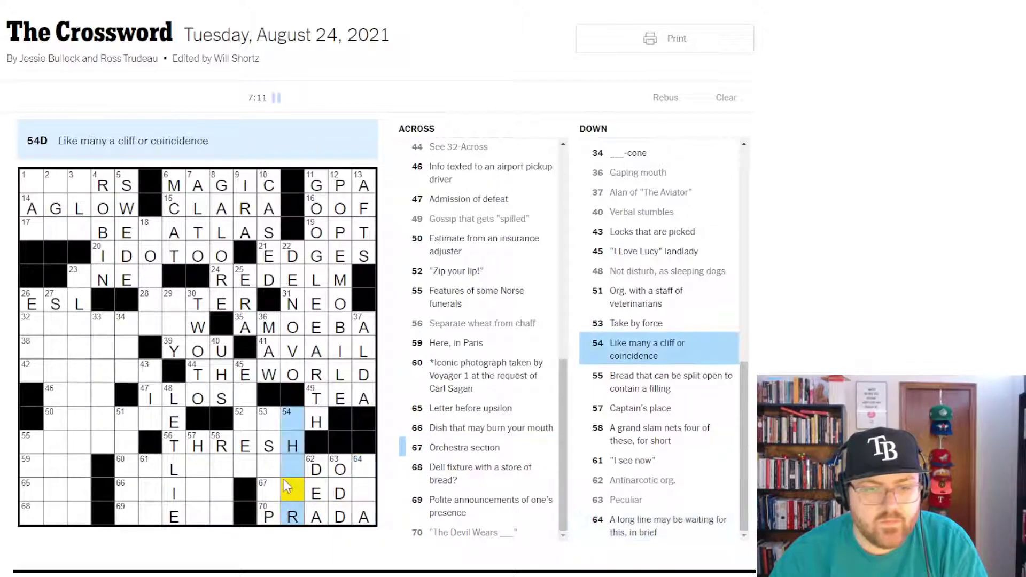
{"action": "left_click", "coordinate": [271, 469]}
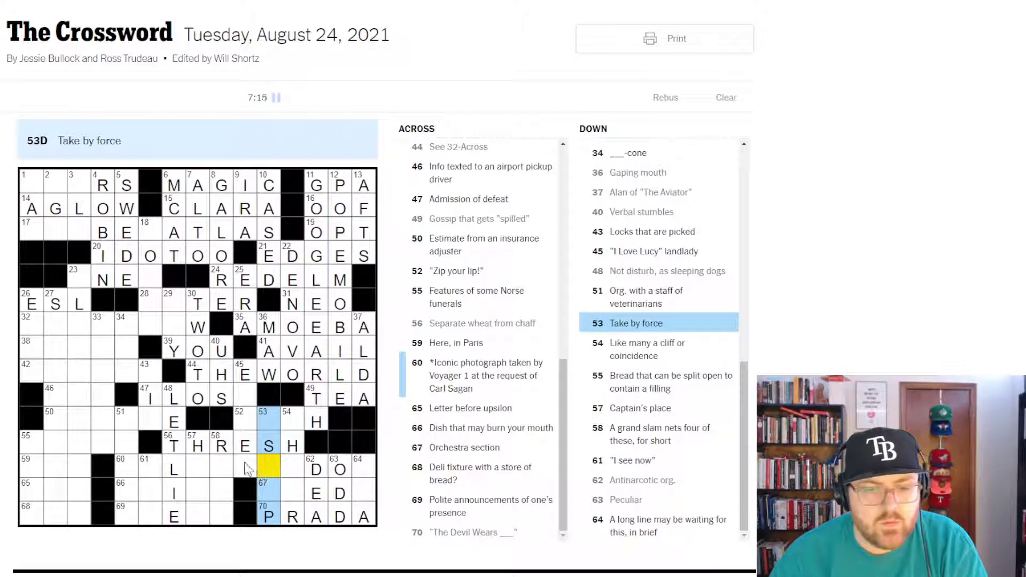
Fill 58-Down as RBIS, correcting the earlier UNS letters.
{"action": "left_click", "coordinate": [215, 462]}
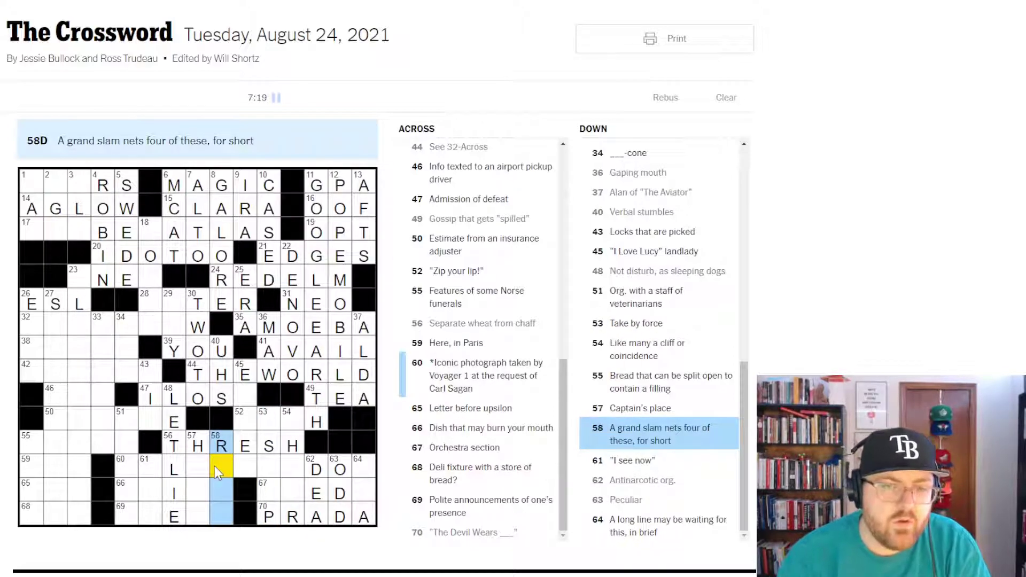
{"action": "type", "text": "UNS"}
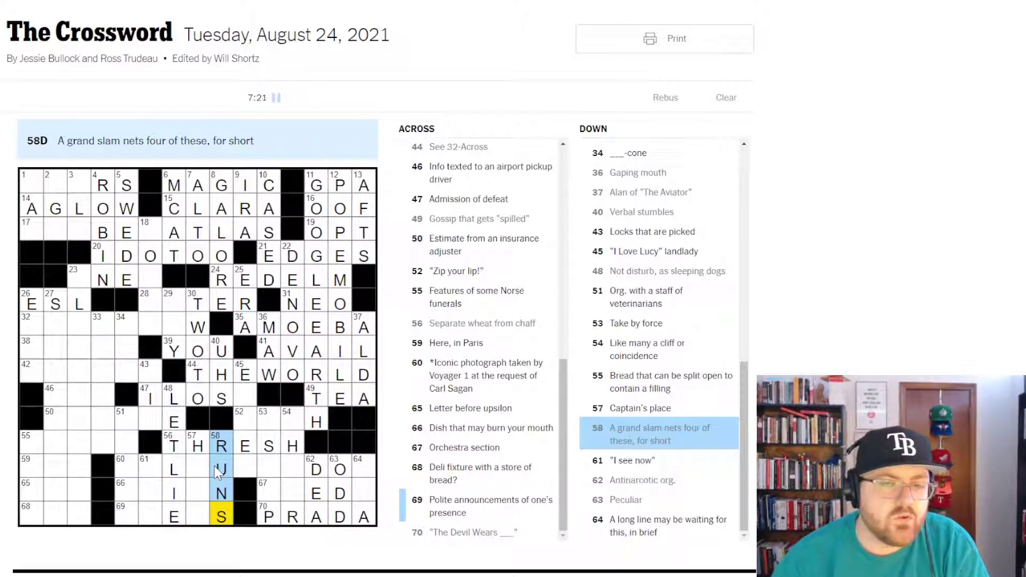
{"action": "left_click", "coordinate": [215, 467]}
{"action": "type", "text": "R"}
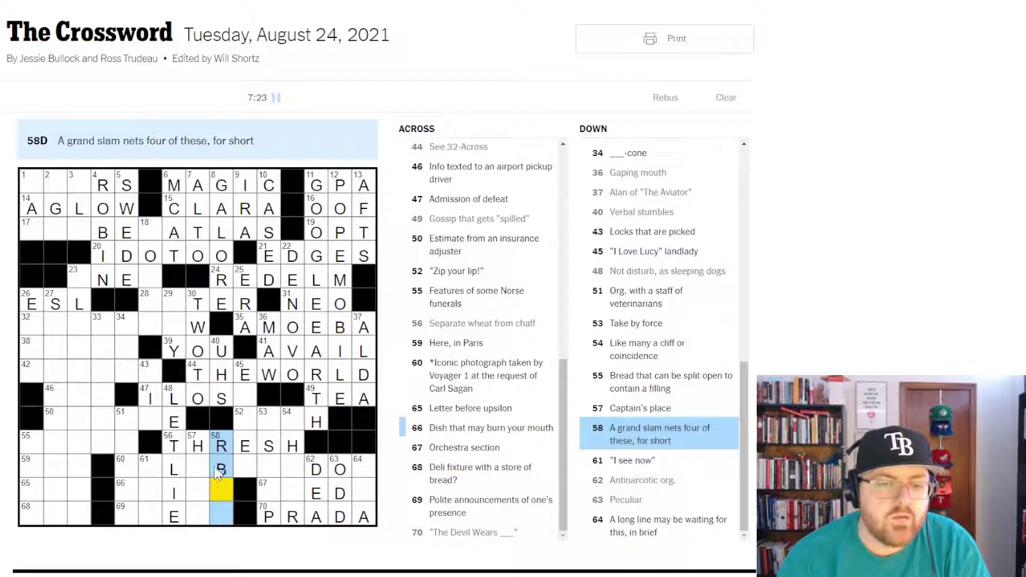
{"action": "type", "text": "BIS"}
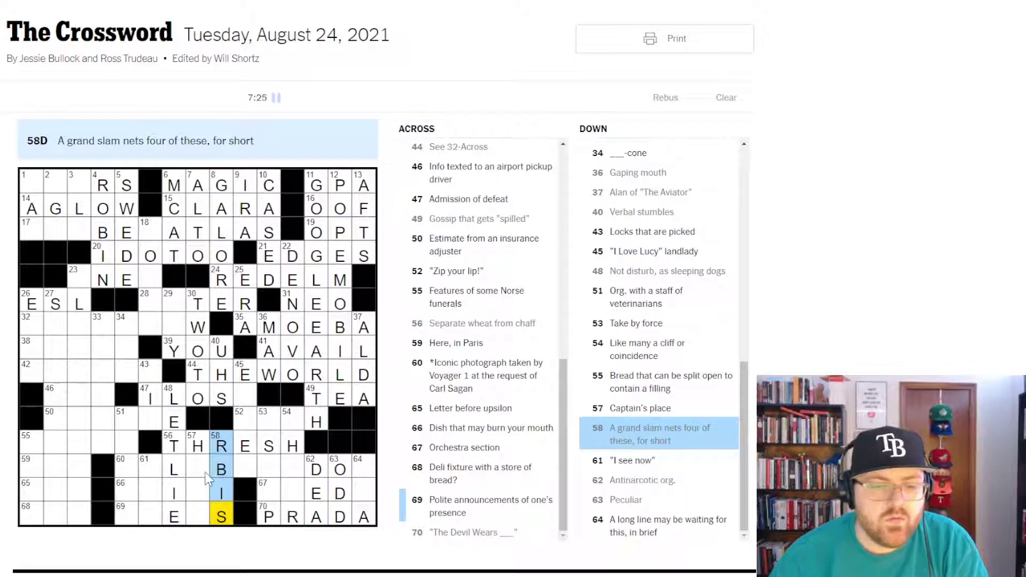
{"action": "left_click", "coordinate": [206, 478]}
Enter CHILI at 66-Across, then check the starts of 69- and 60-Across.
{"action": "double_click", "coordinate": [198, 490]}
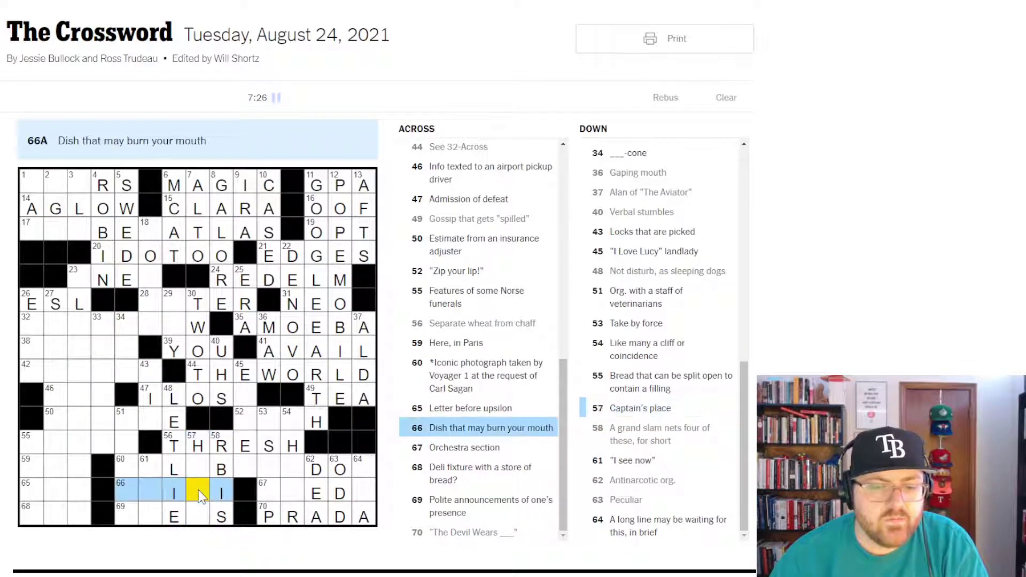
{"action": "left_click", "coordinate": [131, 490]}
{"action": "type", "text": "CHI"}
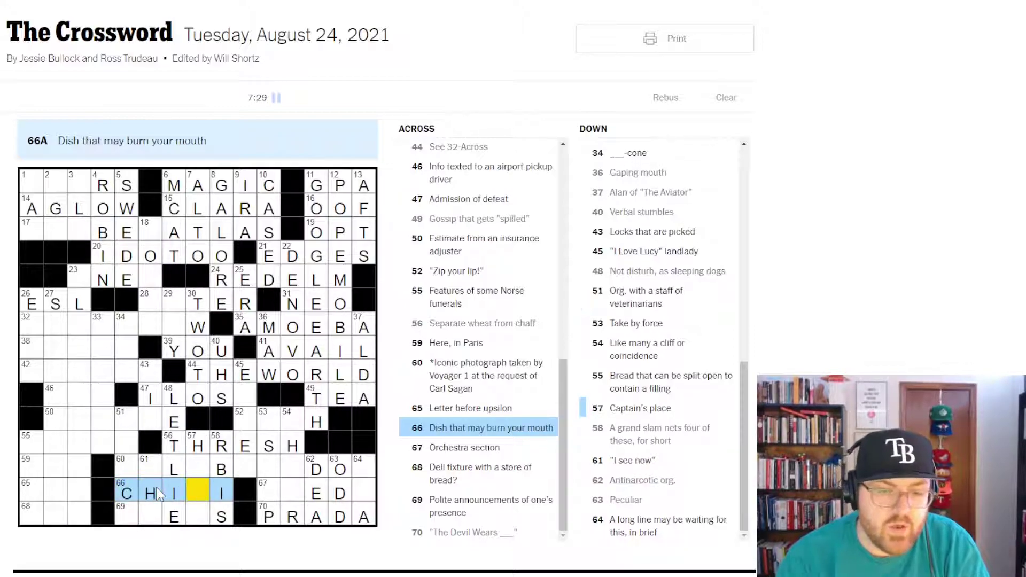
{"action": "type", "text": "L"}
{"action": "left_click", "coordinate": [128, 523]}
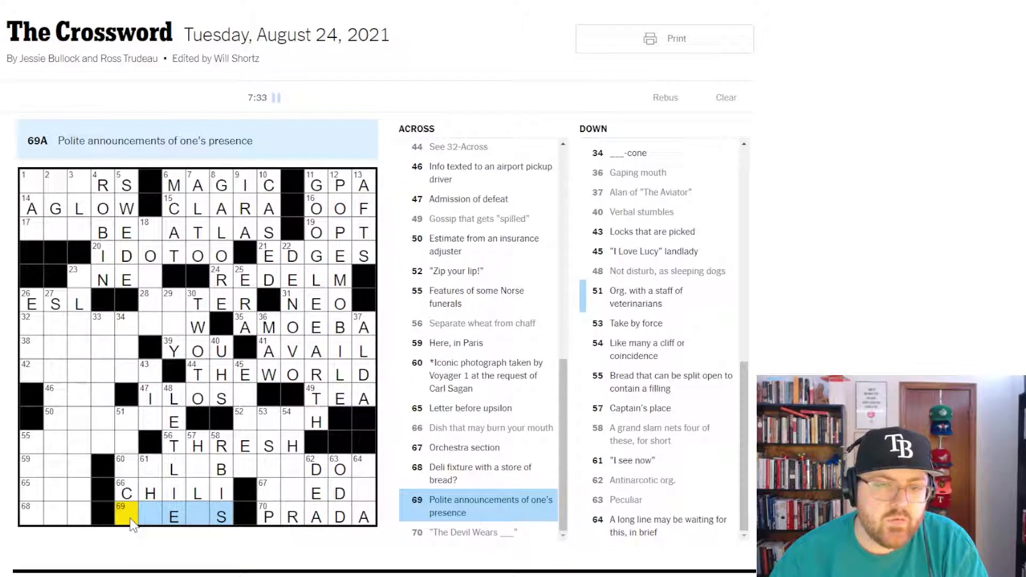
{"action": "left_click", "coordinate": [130, 472]}
{"action": "left_click", "coordinate": [36, 448]}
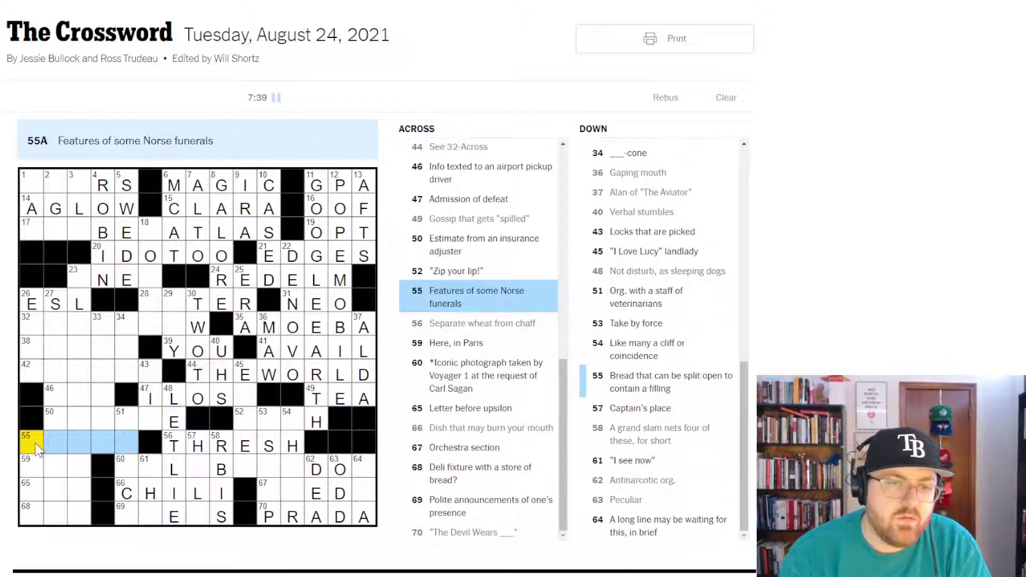
{"action": "type", "text": "pyr"}
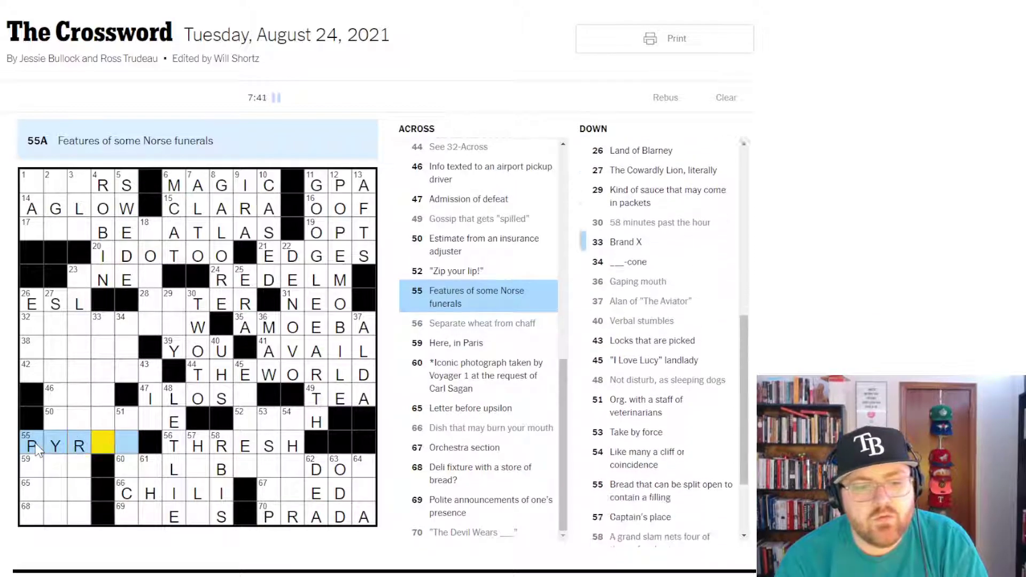
{"action": "type", "text": "es"}
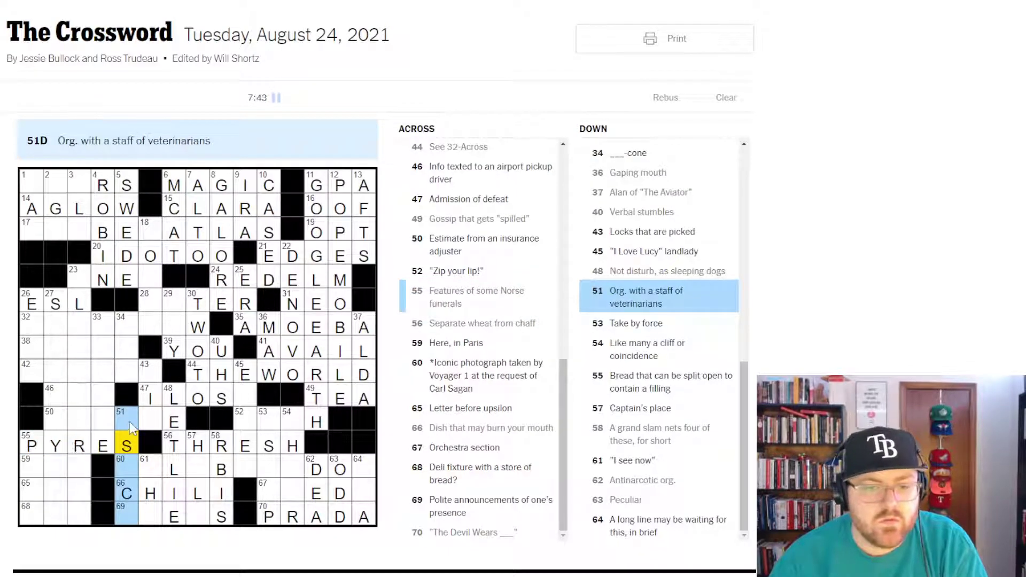
Enter PYRES at 55-Across, A-S-P for ASPCA in 51-Down, and A at 69-Across.
{"action": "left_click", "coordinate": [129, 422]}
{"action": "type", "text": "as"}
{"action": "left_click", "coordinate": [126, 469]}
{"action": "type", "text": "p"}
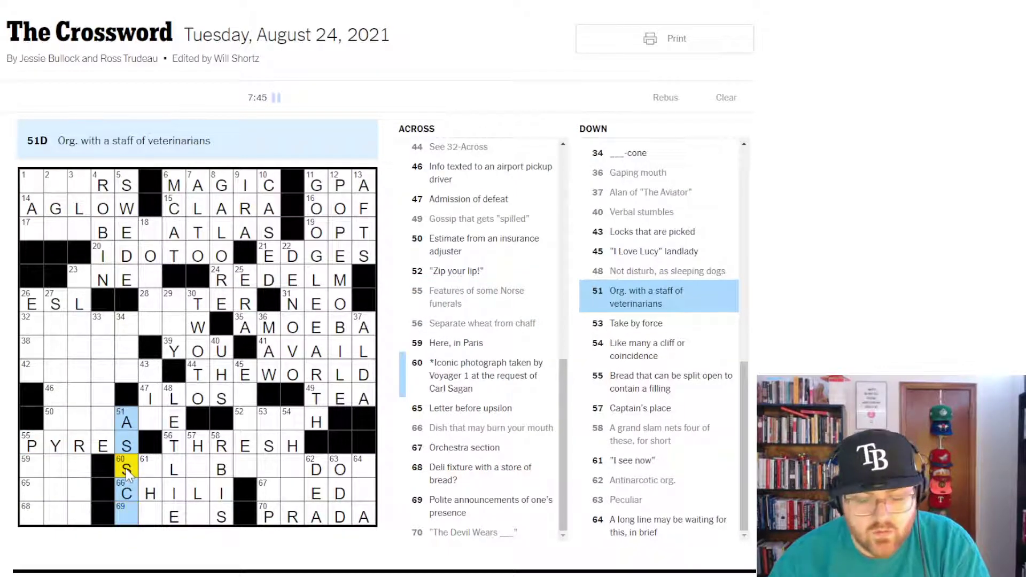
{"action": "left_click", "coordinate": [132, 514]}
{"action": "type", "text": "a"}
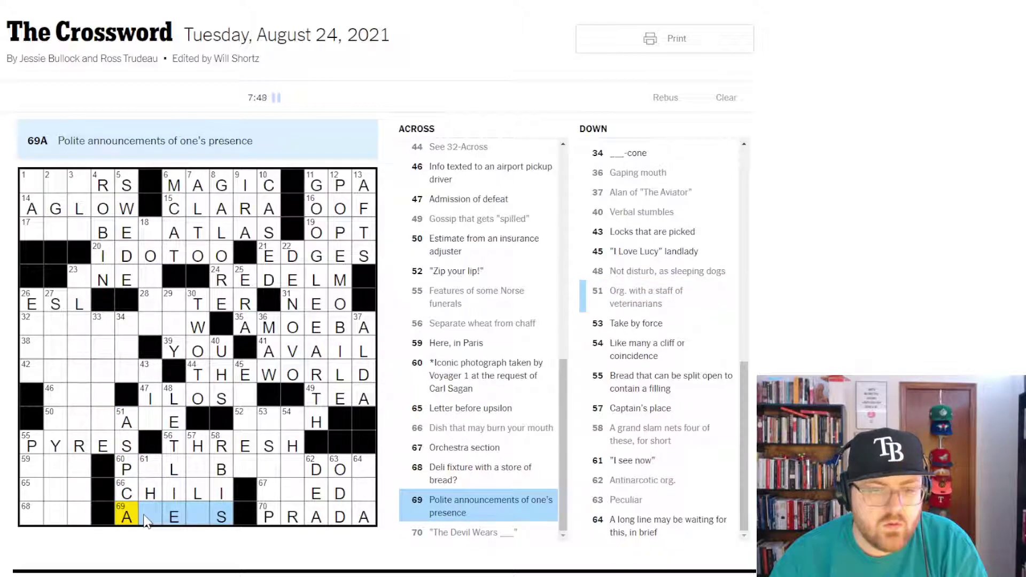
{"action": "left_click", "coordinate": [126, 474]}
{"action": "left_click", "coordinate": [147, 473]}
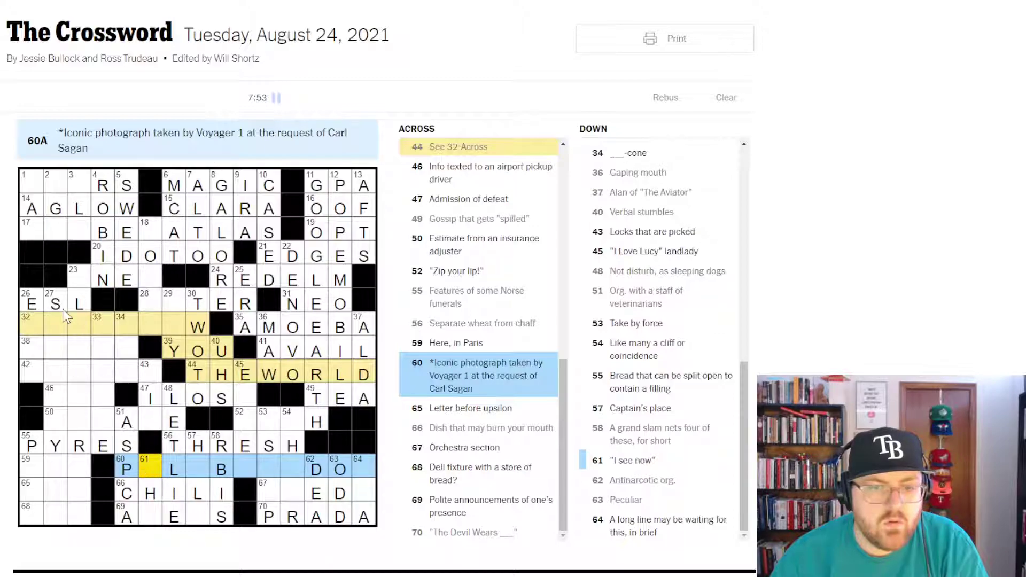
Fill square 32 of the 32-Across theme entry and switch to 26-Down.
{"action": "left_click", "coordinate": [200, 328]}
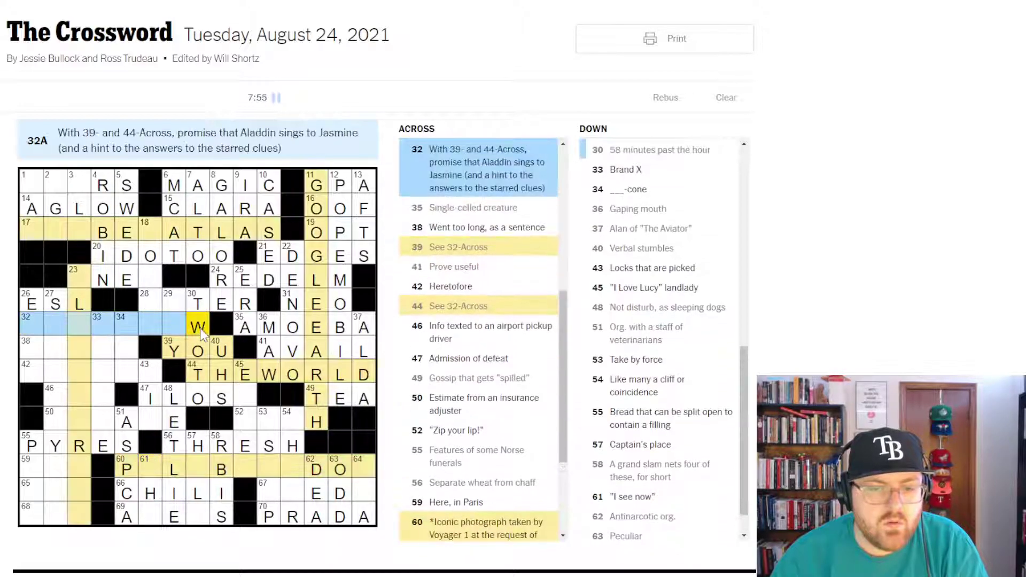
{"action": "left_click", "coordinate": [133, 330]}
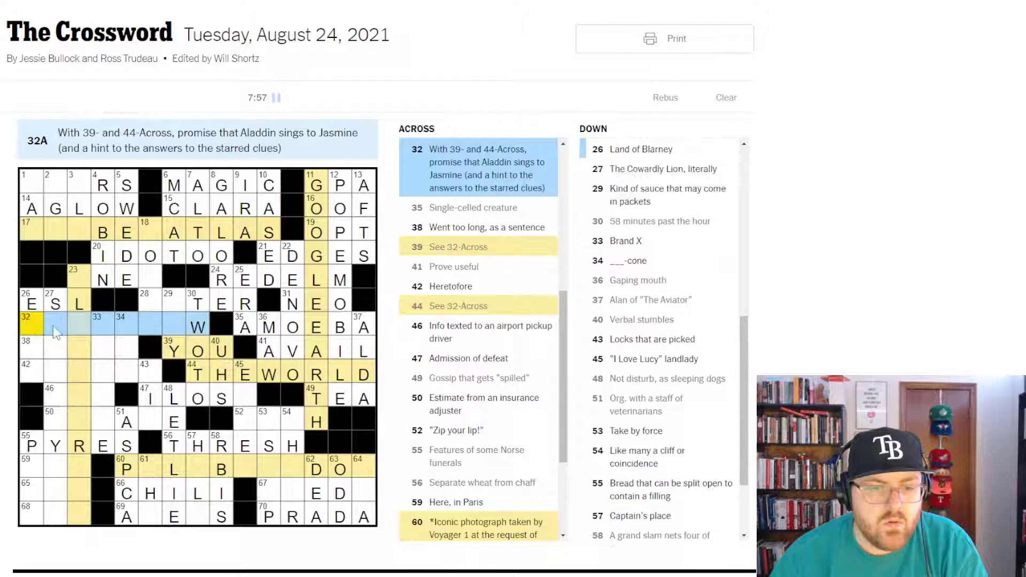
{"action": "type", "text": "SHO"}
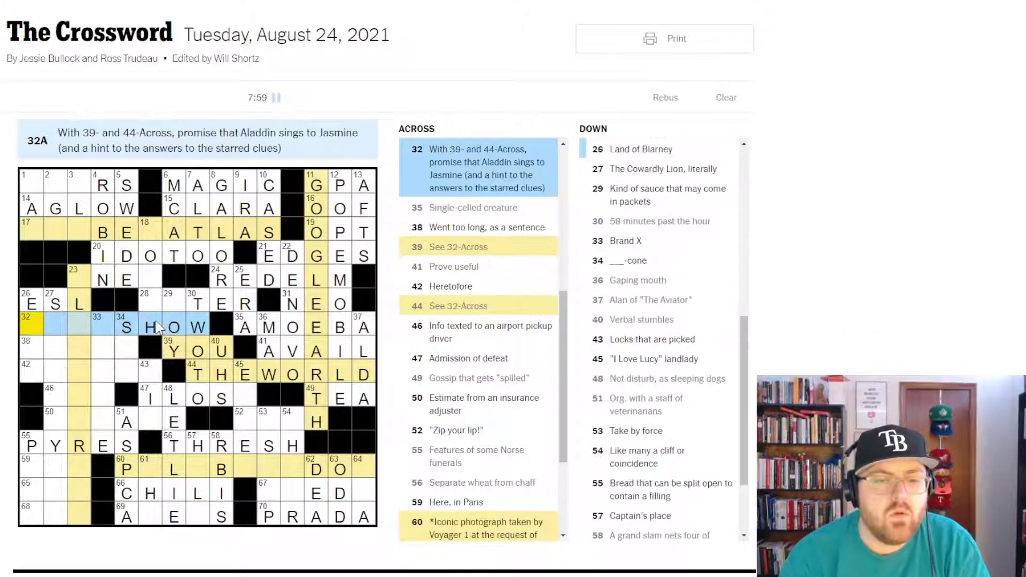
{"action": "type", "text": "I"}
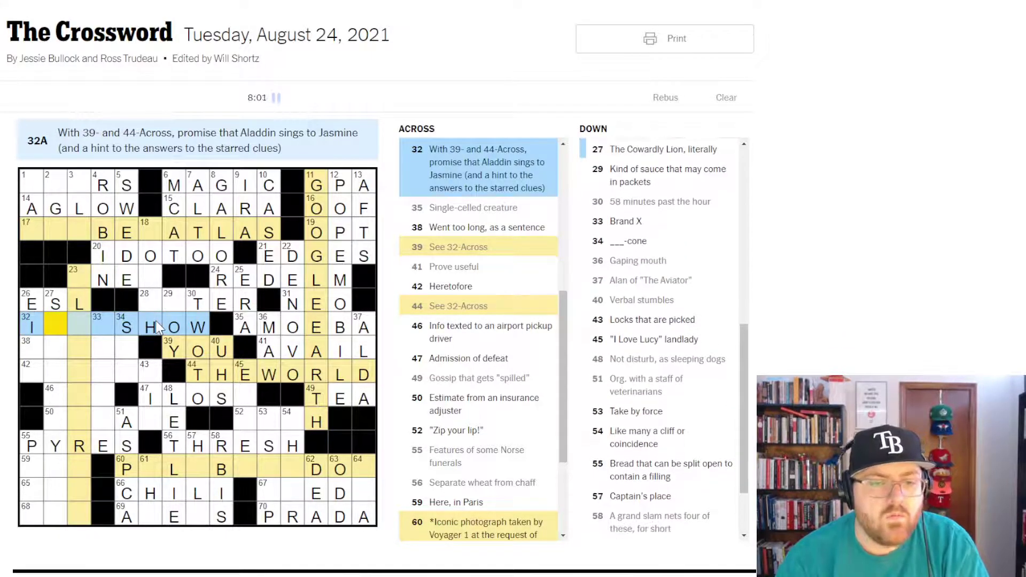
{"action": "key", "text": "Left"}
{"action": "key", "text": "Down"}
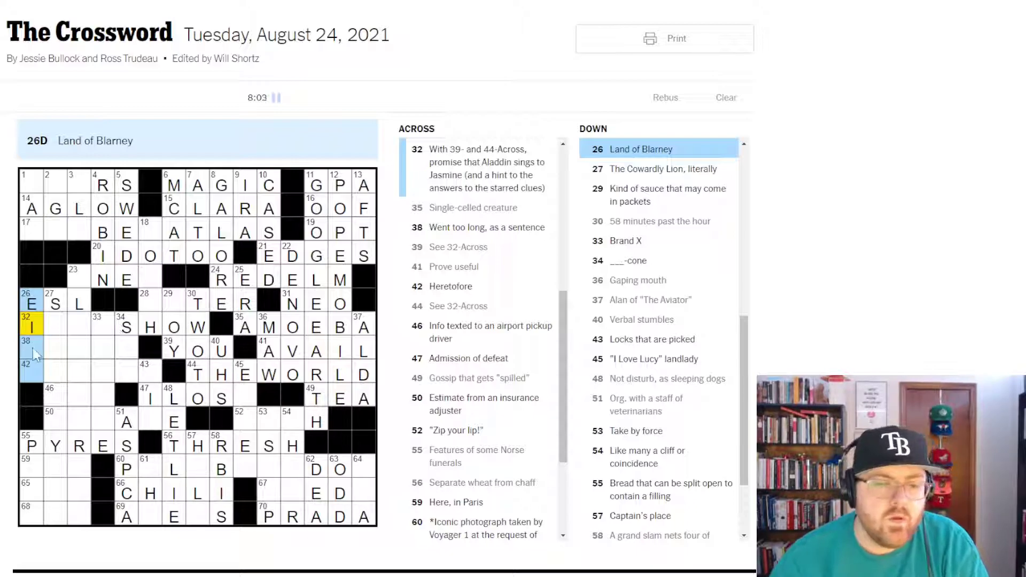
{"action": "type", "text": "RE"}
Enter RAN ON at 38-Across.
{"action": "left_click", "coordinate": [33, 368]}
{"action": "left_click", "coordinate": [35, 336]}
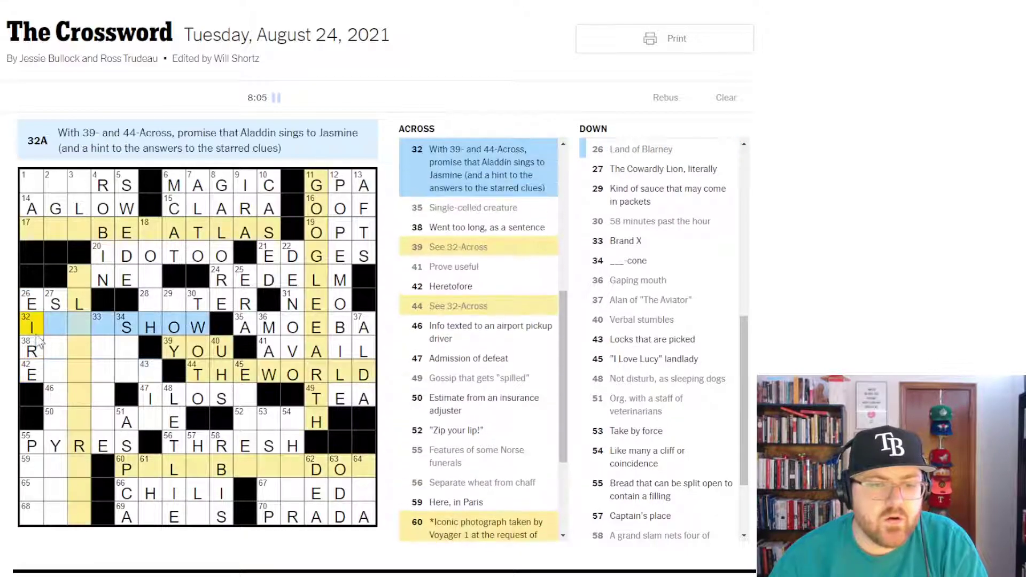
{"action": "left_click", "coordinate": [60, 353]}
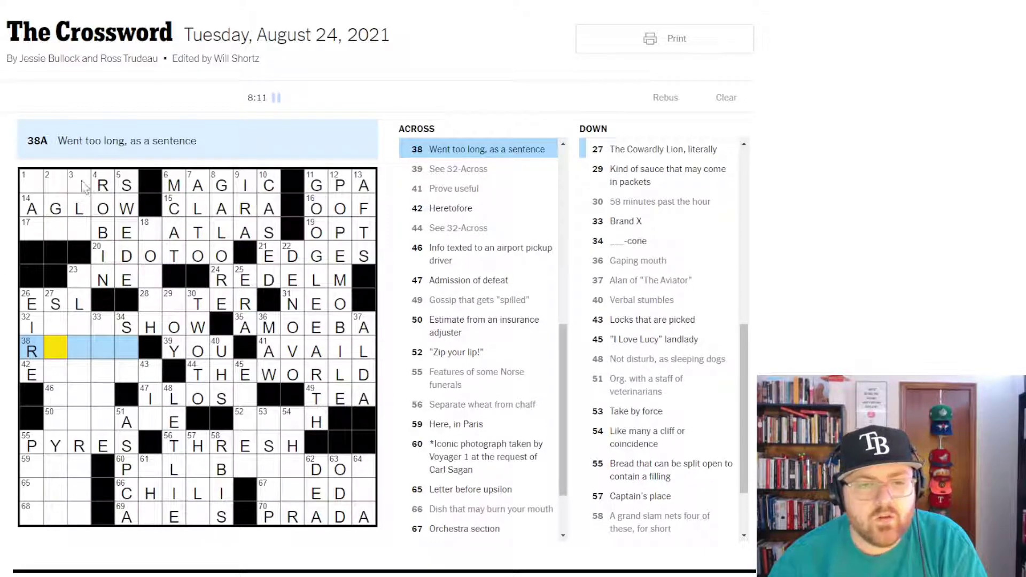
{"action": "type", "text": "A"}
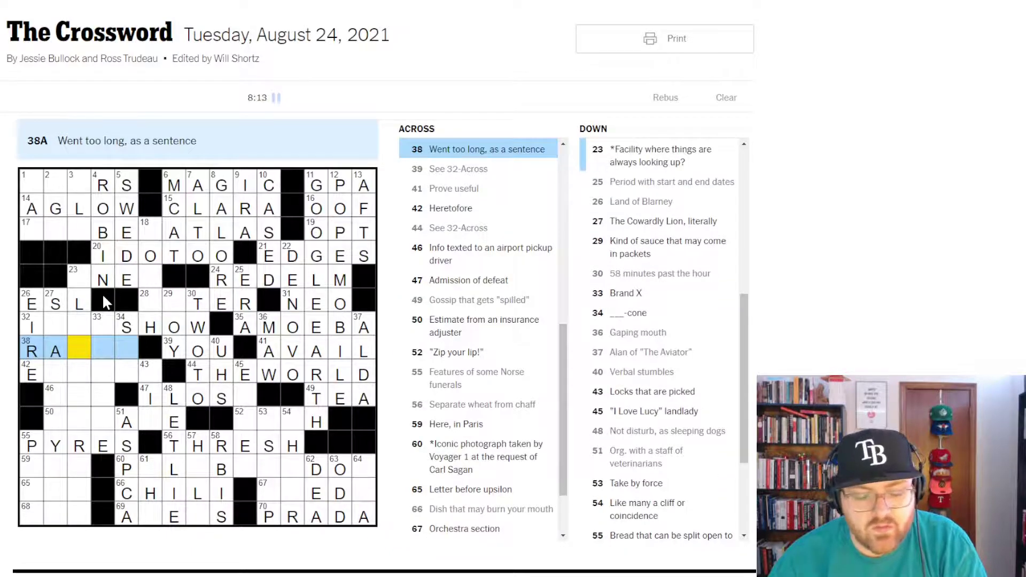
{"action": "type", "text": "NON"}
{"action": "key", "text": "Down"}
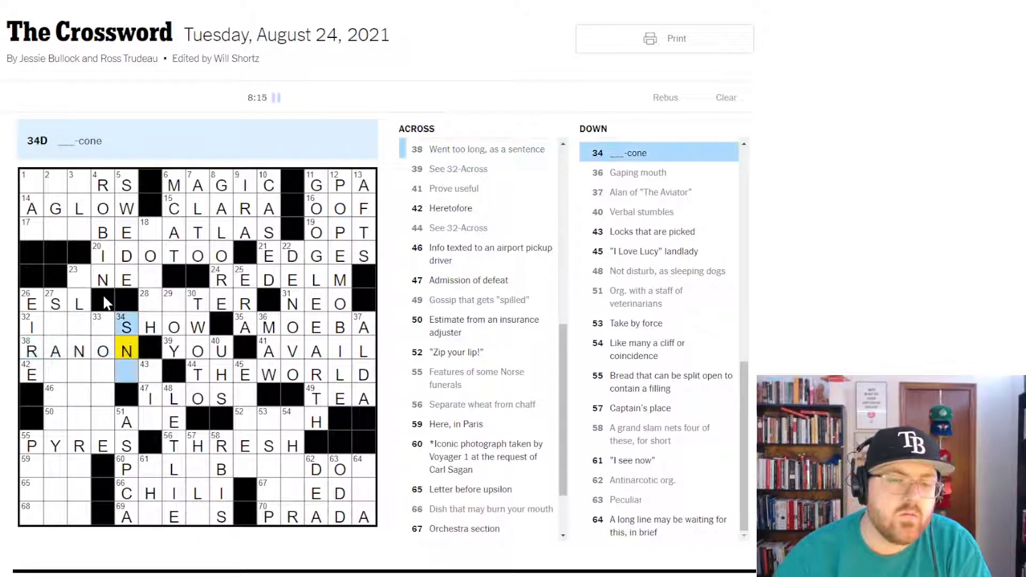
Fill squares 42, 43 and 46 and extend 27-Down toward SCAREDYCAT.
{"action": "left_click", "coordinate": [126, 374]}
{"action": "type", "text": "O"}
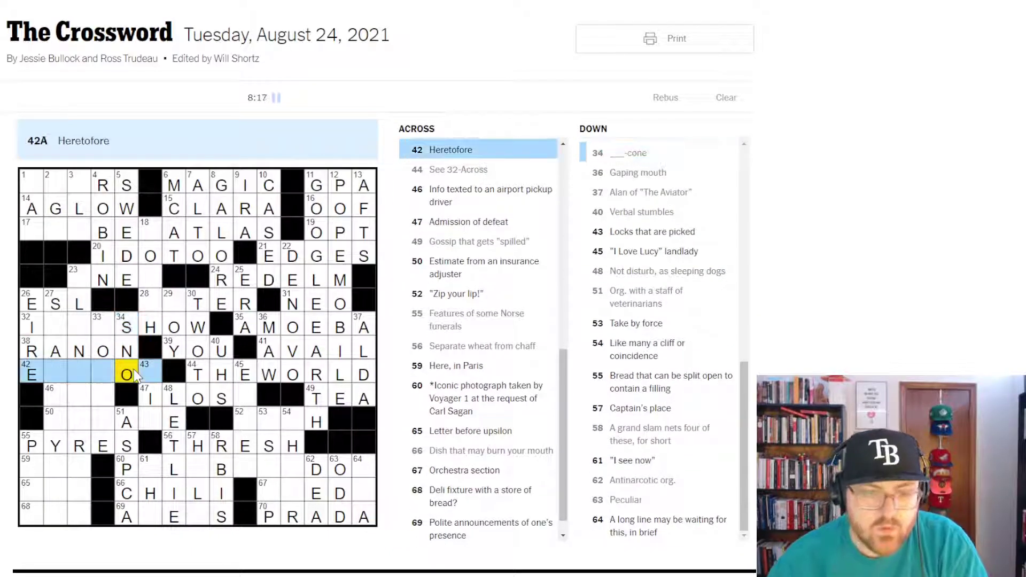
{"action": "type", "text": "o"}
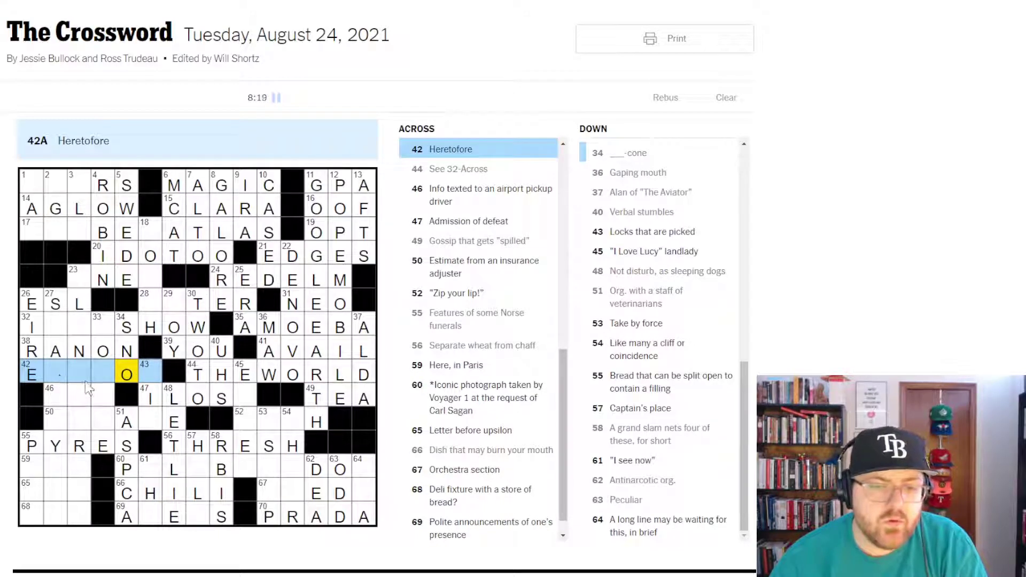
{"action": "double_click", "coordinate": [149, 373]}
{"action": "left_click", "coordinate": [53, 397]}
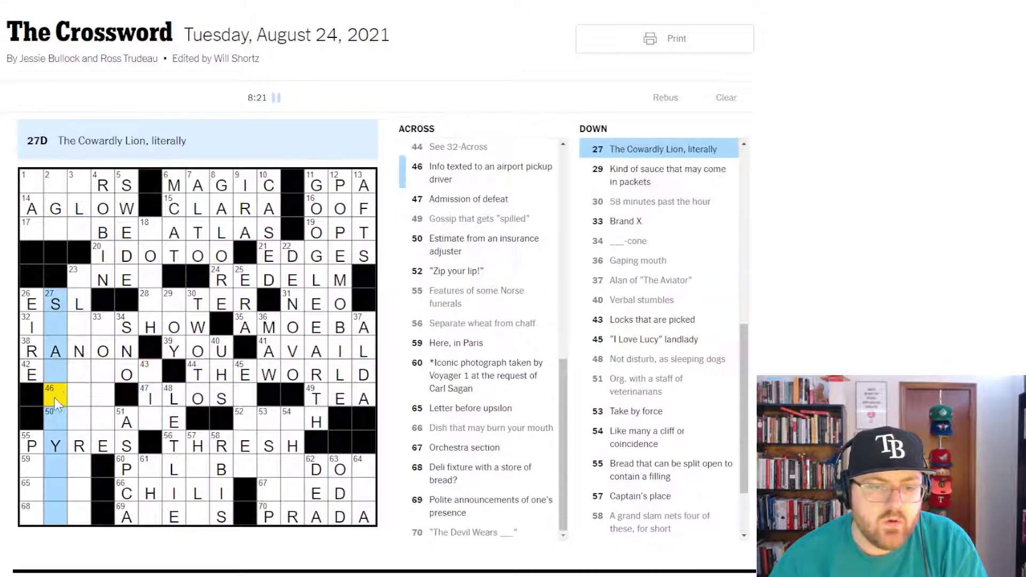
{"action": "left_click", "coordinate": [60, 326]}
{"action": "type", "text": "cred"}
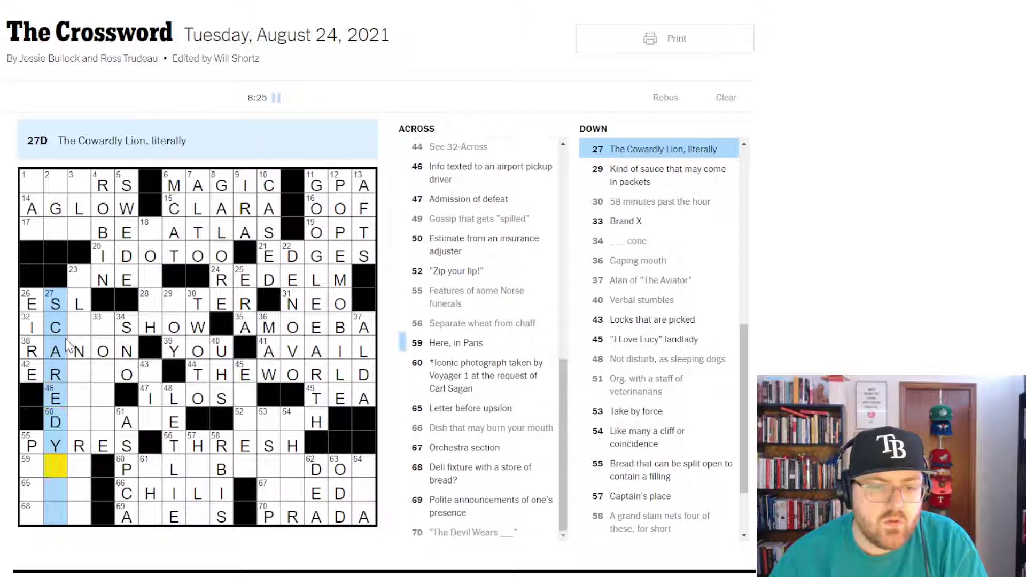
{"action": "type", "text": "cat"}
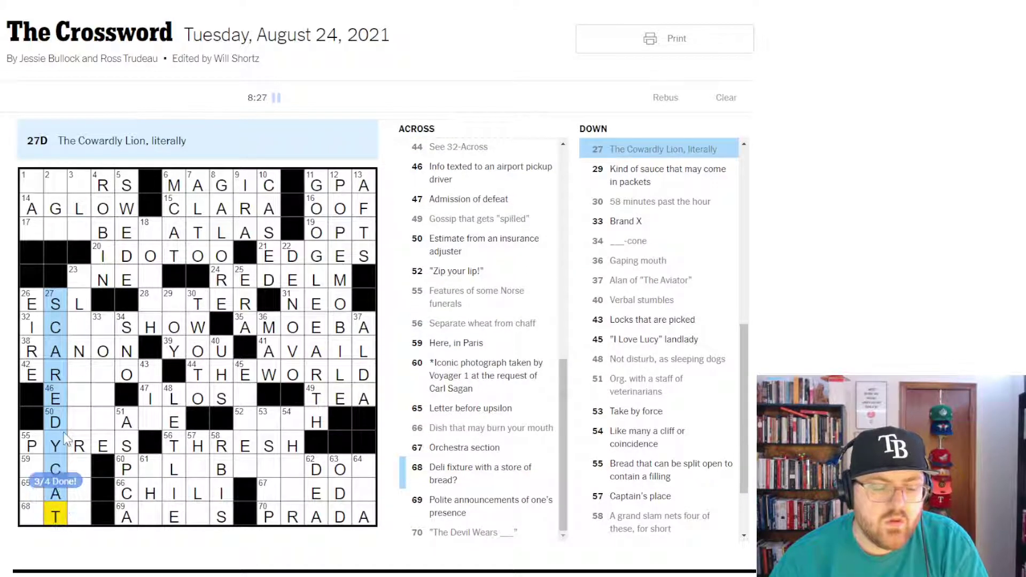
Check the starred 23-Down clue, then enter ICI at 59-Across.
{"action": "left_click", "coordinate": [78, 305]}
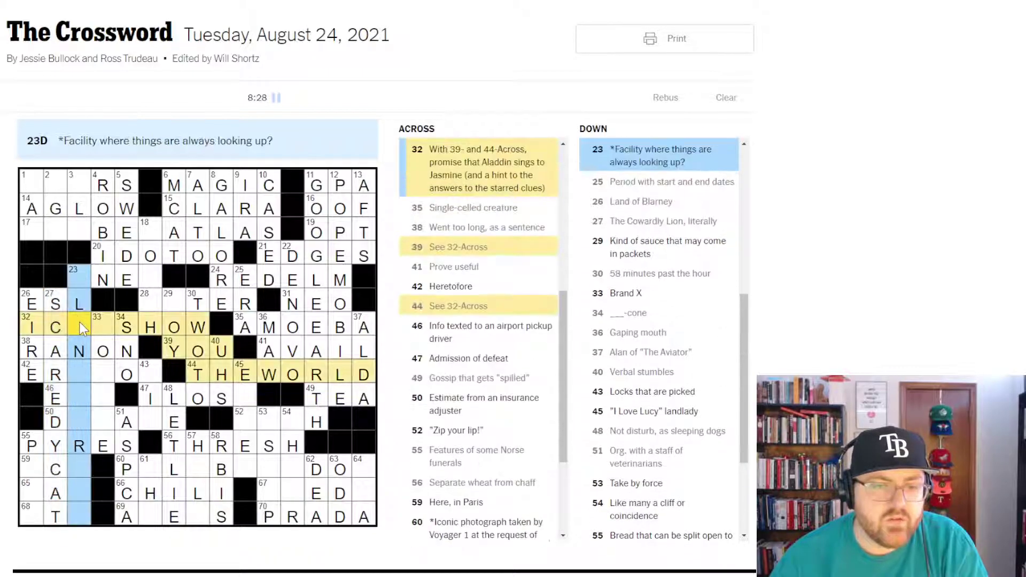
{"action": "left_click", "coordinate": [84, 282]}
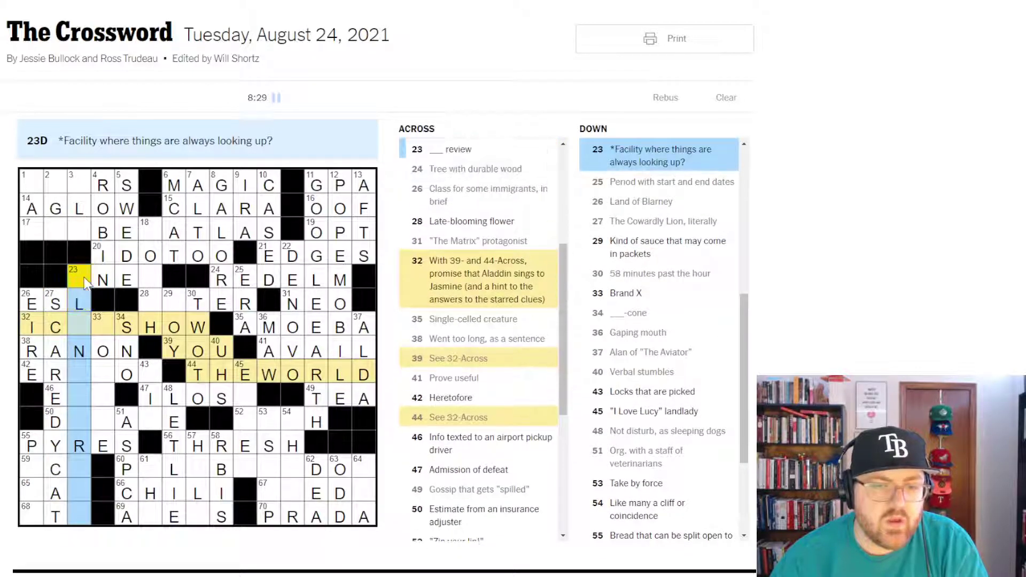
{"action": "left_click", "coordinate": [34, 469]}
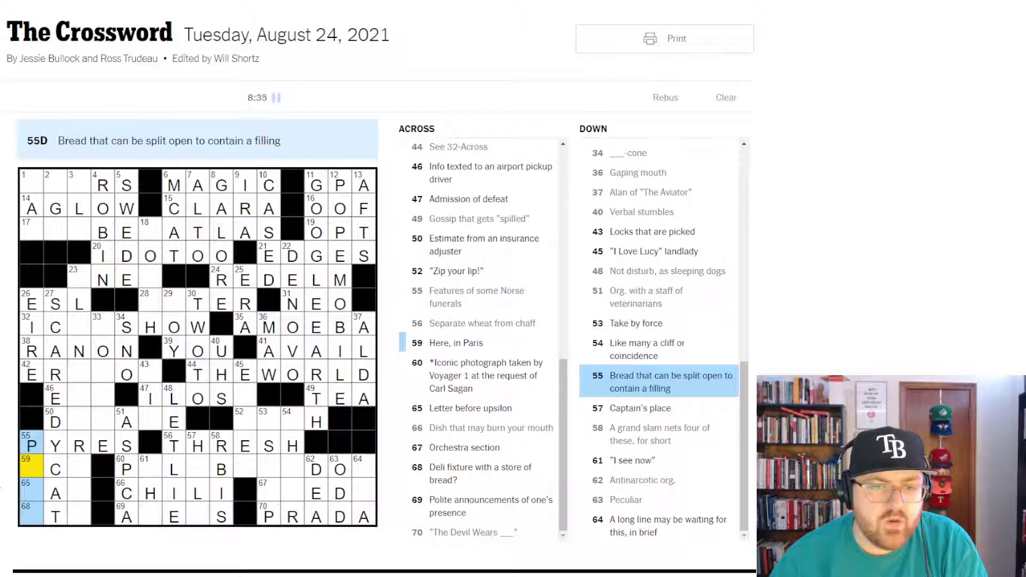
{"action": "left_click", "coordinate": [34, 468]}
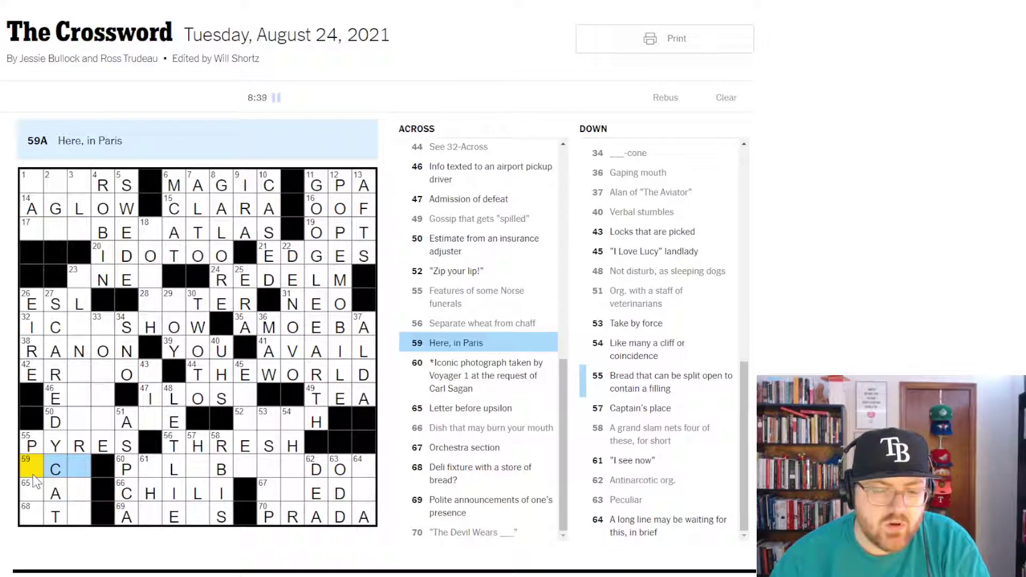
{"action": "type", "text": "ii"}
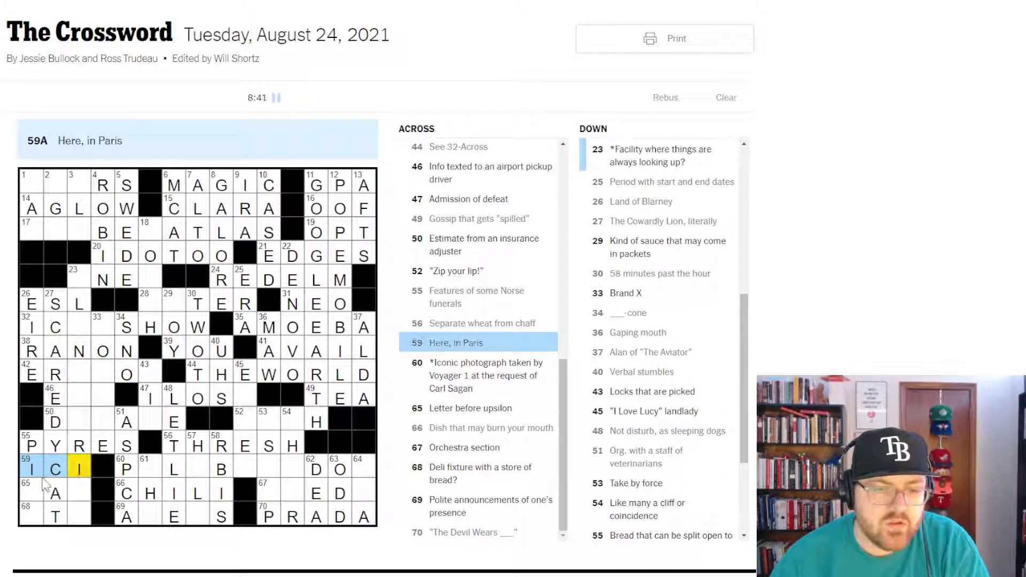
Fill 65-Across with TAO and check 68-Across against its down clue.
{"action": "left_click", "coordinate": [32, 489]}
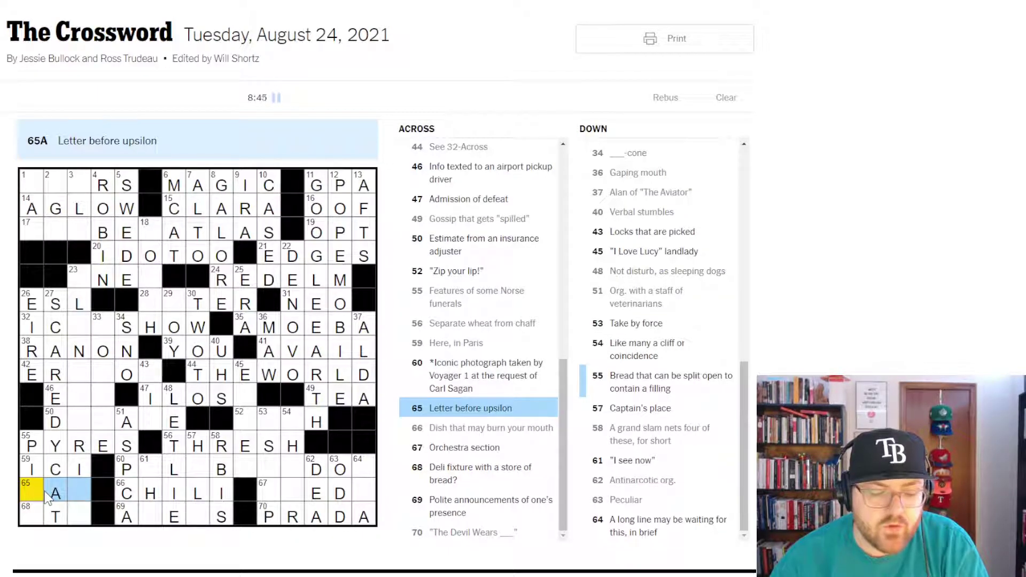
{"action": "type", "text": "to"}
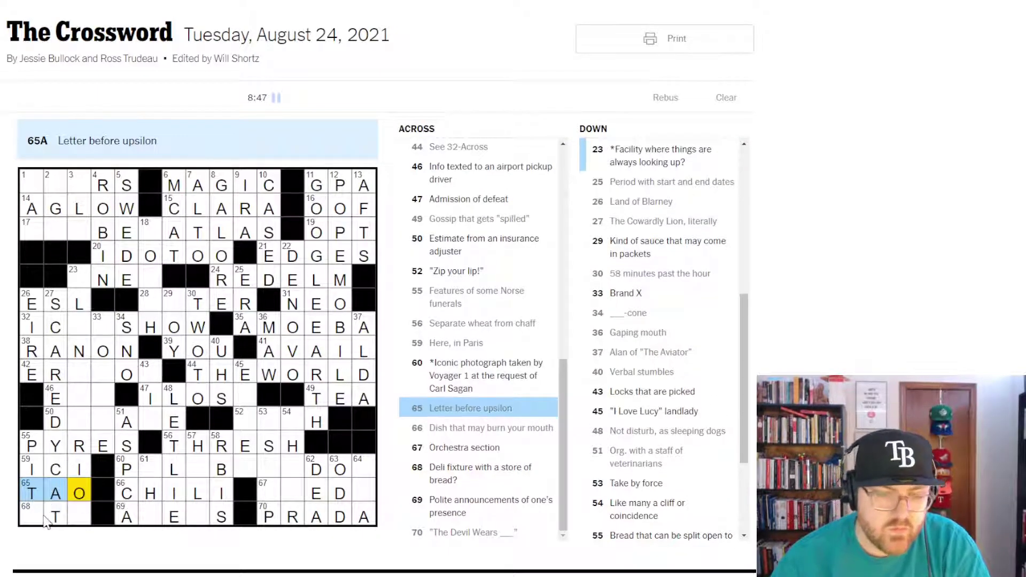
{"action": "left_click", "coordinate": [33, 517]}
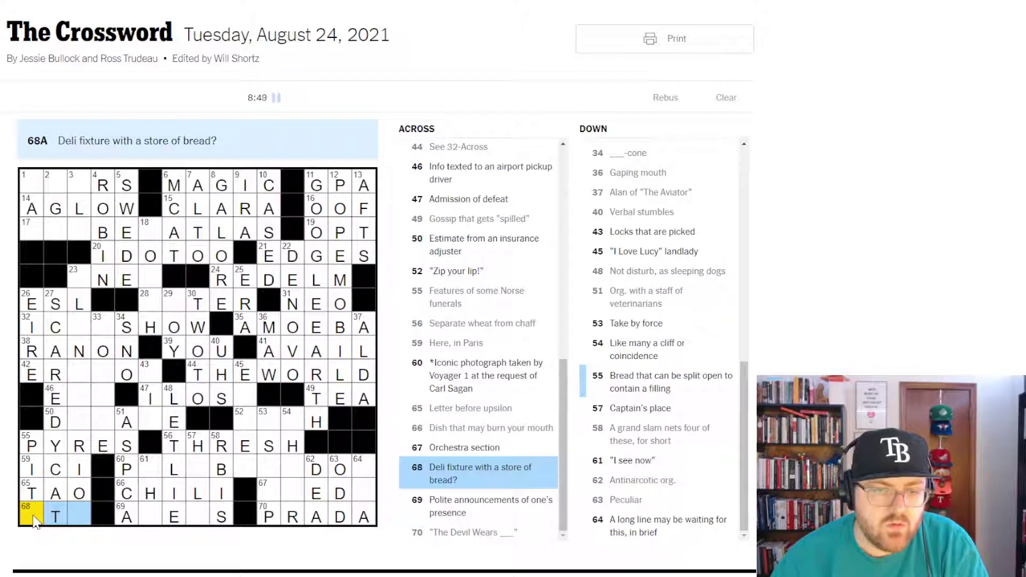
{"action": "left_click", "coordinate": [34, 521]}
{"action": "left_click", "coordinate": [34, 520]}
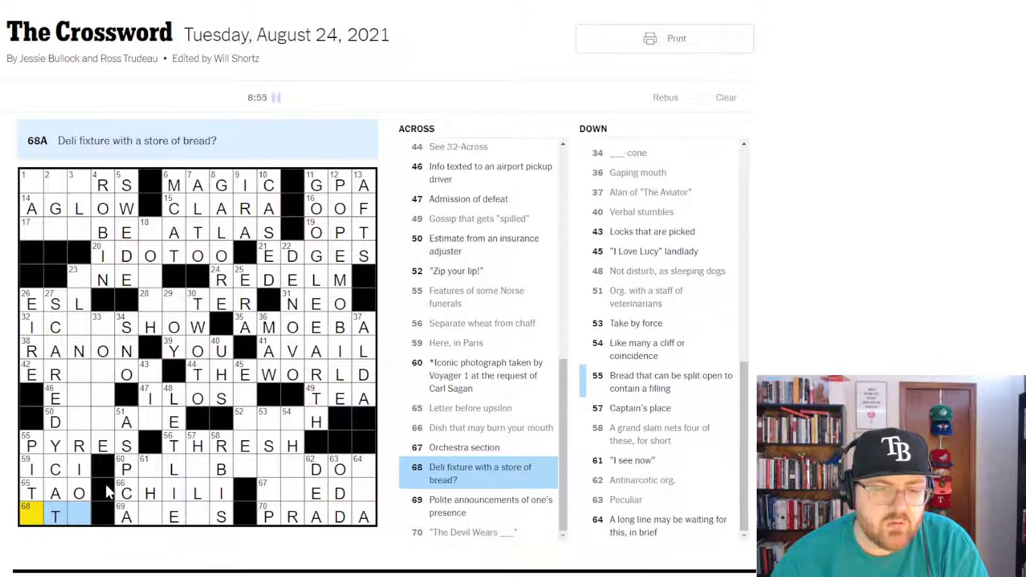
{"action": "double_click", "coordinate": [84, 520]}
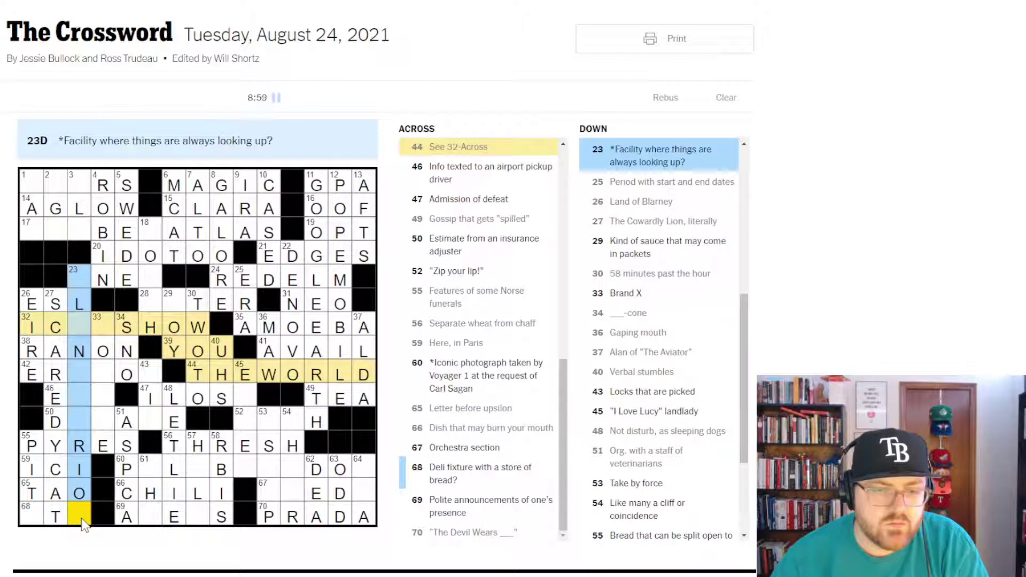
Enter A and S for ASTER at 28-Across and start TORAH in 18-Down.
{"action": "left_click", "coordinate": [143, 299]}
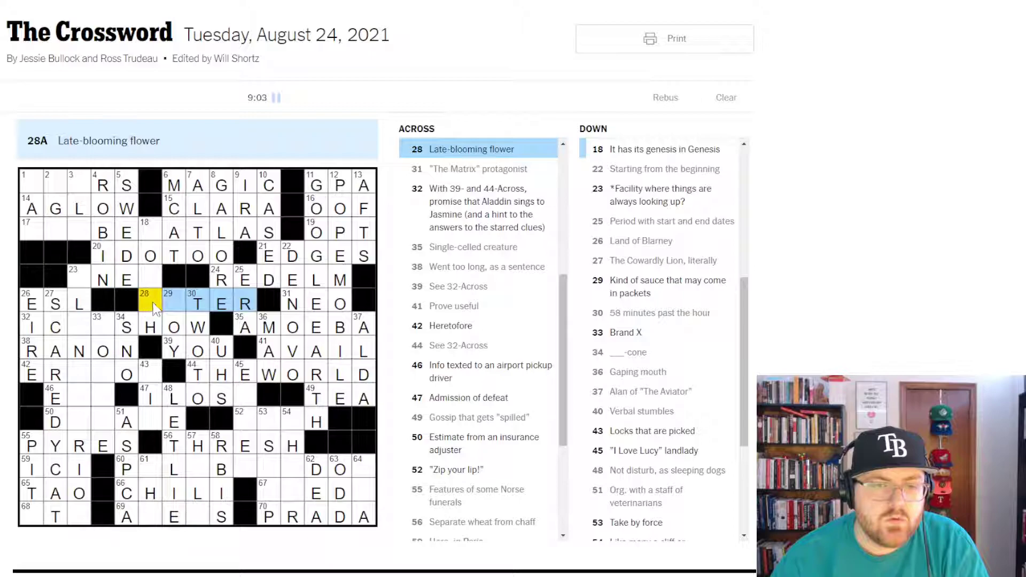
{"action": "left_click", "coordinate": [176, 298]}
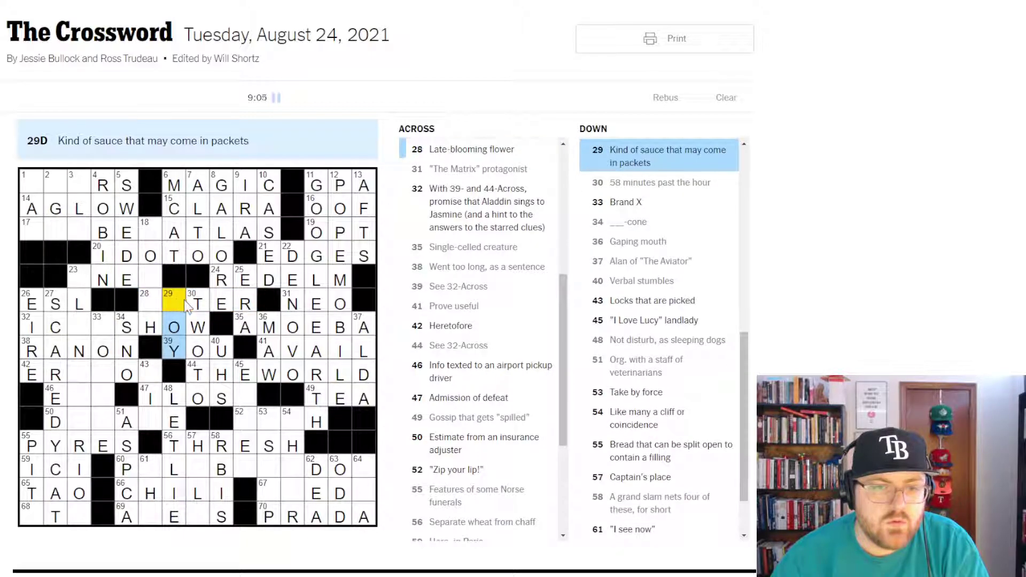
{"action": "type", "text": "s"}
{"action": "left_click", "coordinate": [150, 302]}
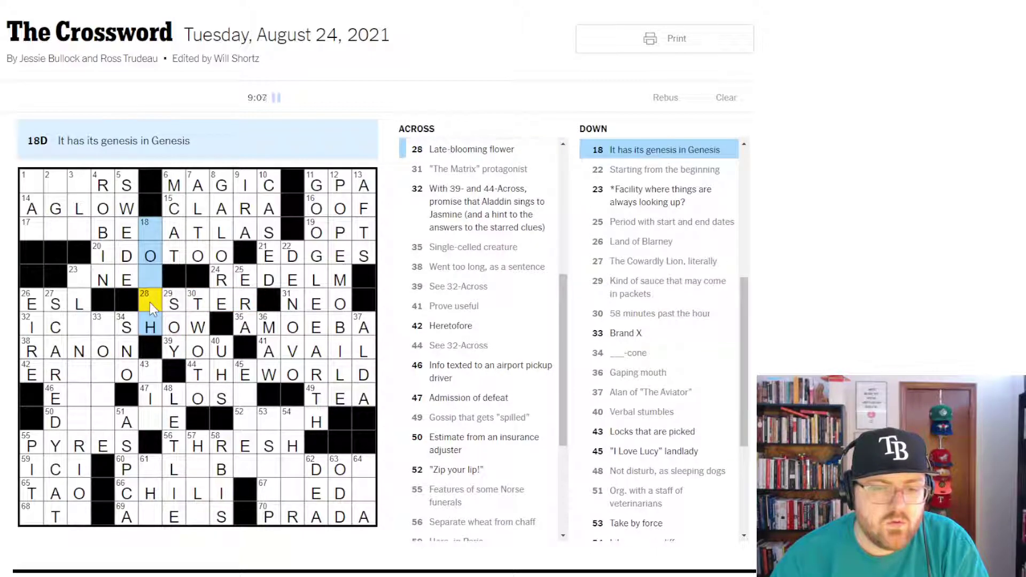
{"action": "type", "text": "a"}
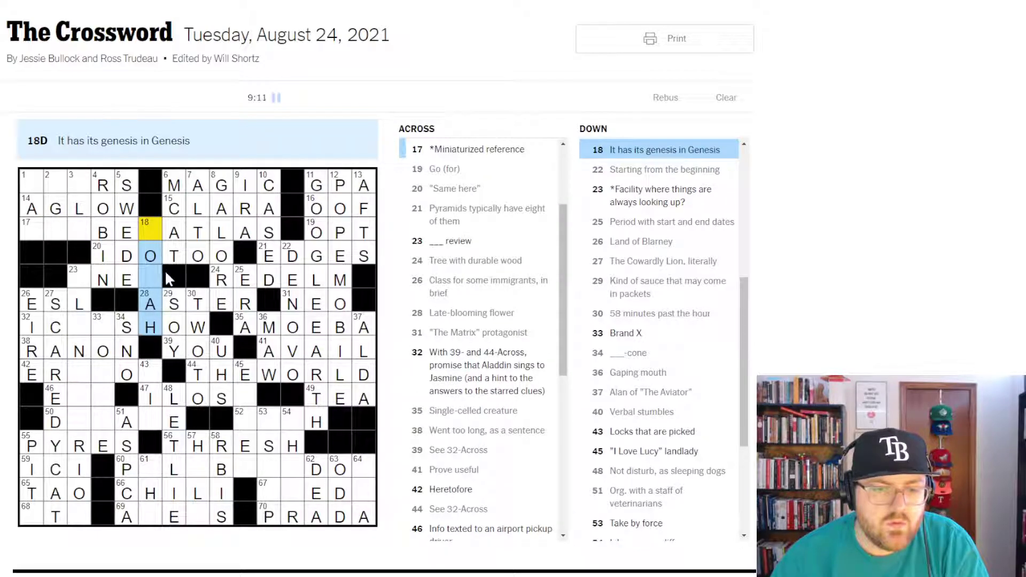
{"action": "type", "text": "tr"}
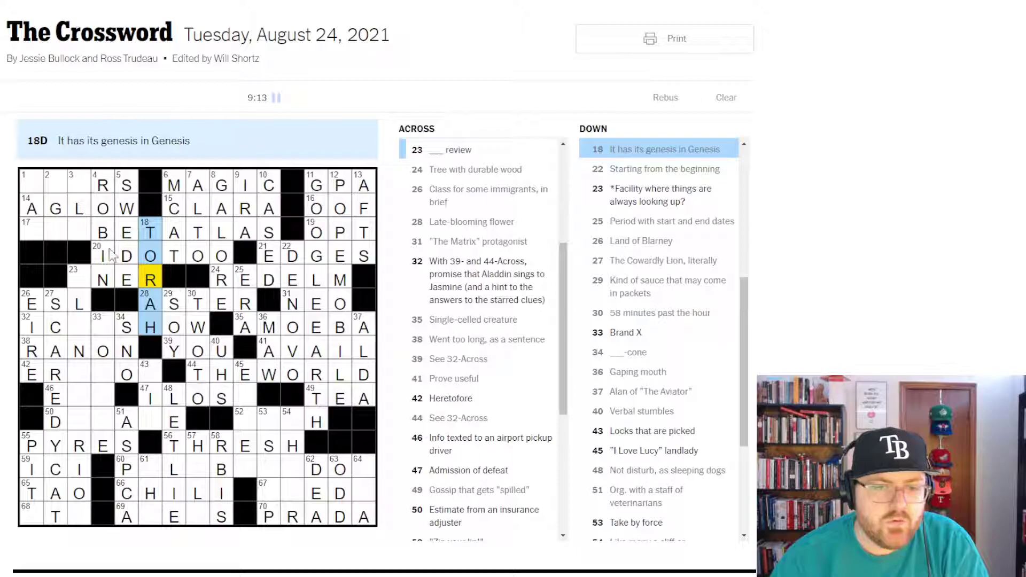
Fix the N square shared by 23-Across and 4-Down, completing ROBIN.
{"action": "left_click", "coordinate": [78, 277]}
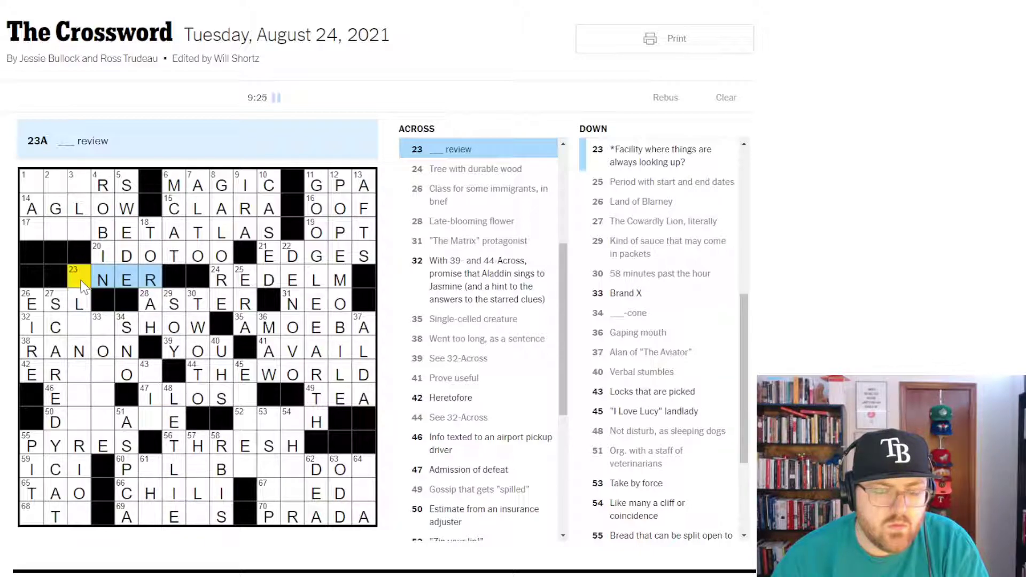
{"action": "left_click", "coordinate": [107, 290]}
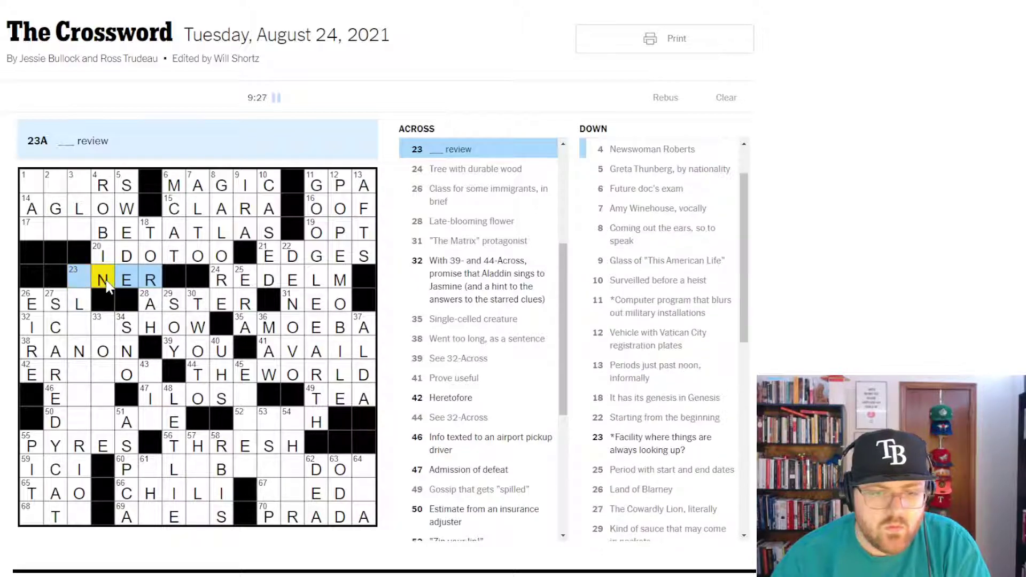
{"action": "left_click", "coordinate": [107, 291]}
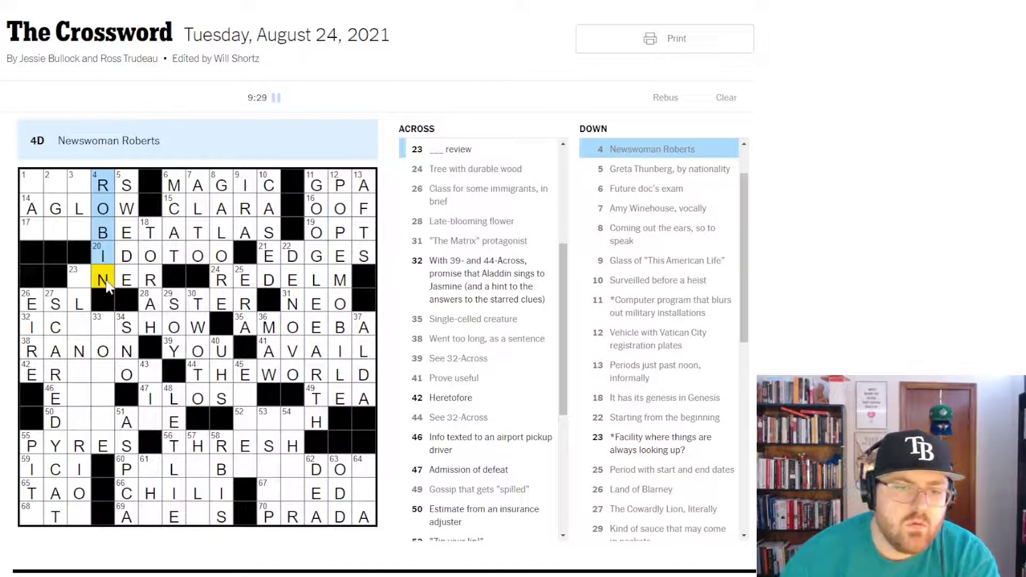
{"action": "left_click", "coordinate": [103, 290]}
{"action": "key", "text": "BackSpace"}
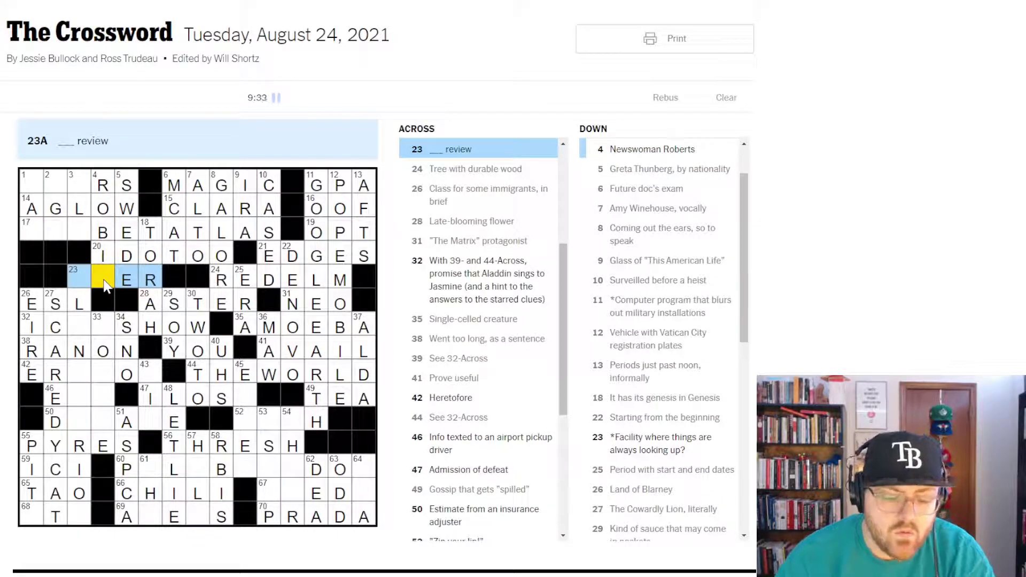
{"action": "left_click", "coordinate": [107, 288]}
{"action": "type", "text": "N"}
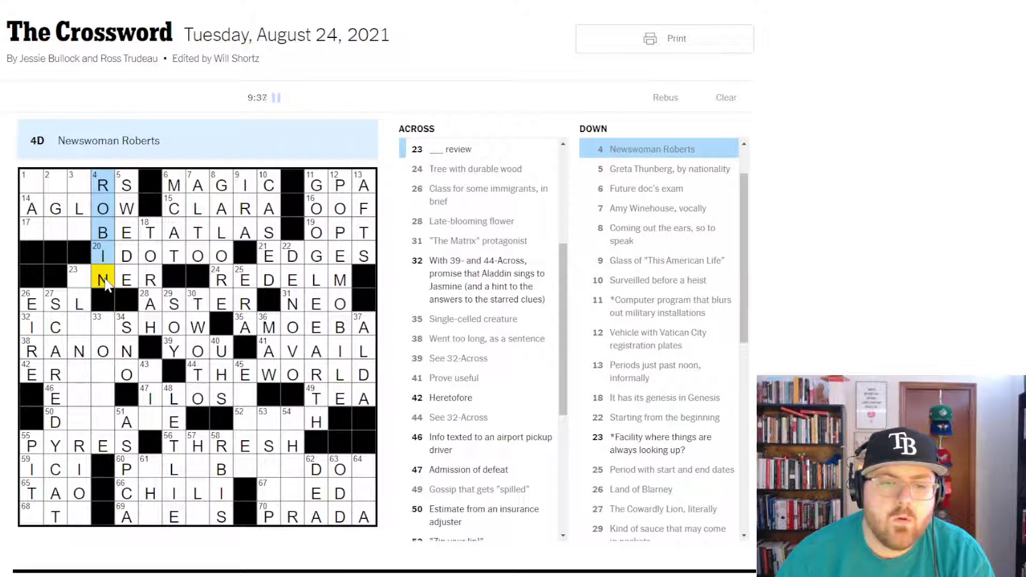
{"action": "left_click", "coordinate": [107, 232]}
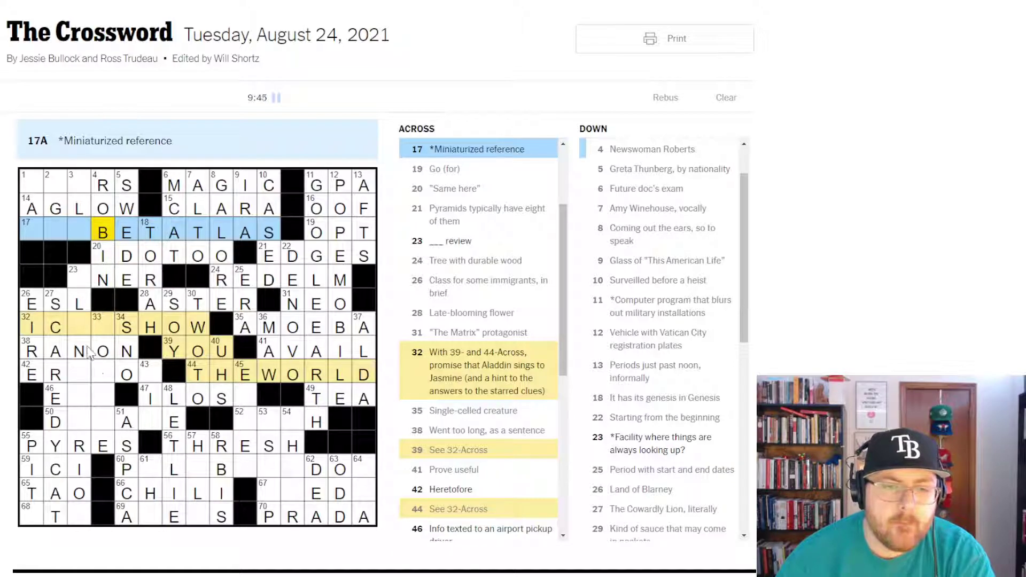
Finish ICANSHOW at 32-Across and NONAME down 33-Down.
{"action": "left_click", "coordinate": [80, 329]}
{"action": "type", "text": "A"}
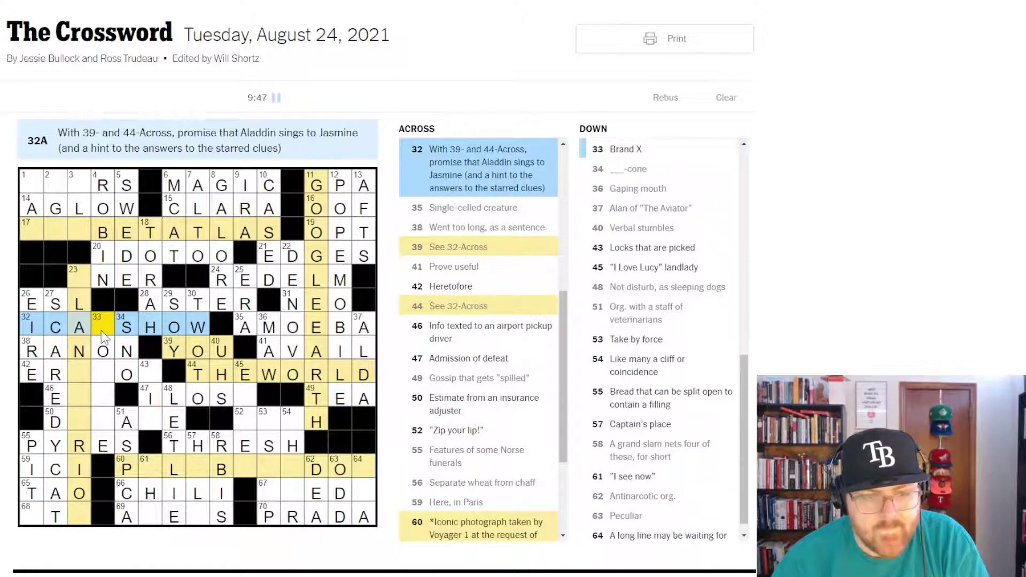
{"action": "type", "text": "N"}
{"action": "left_click", "coordinate": [79, 285]}
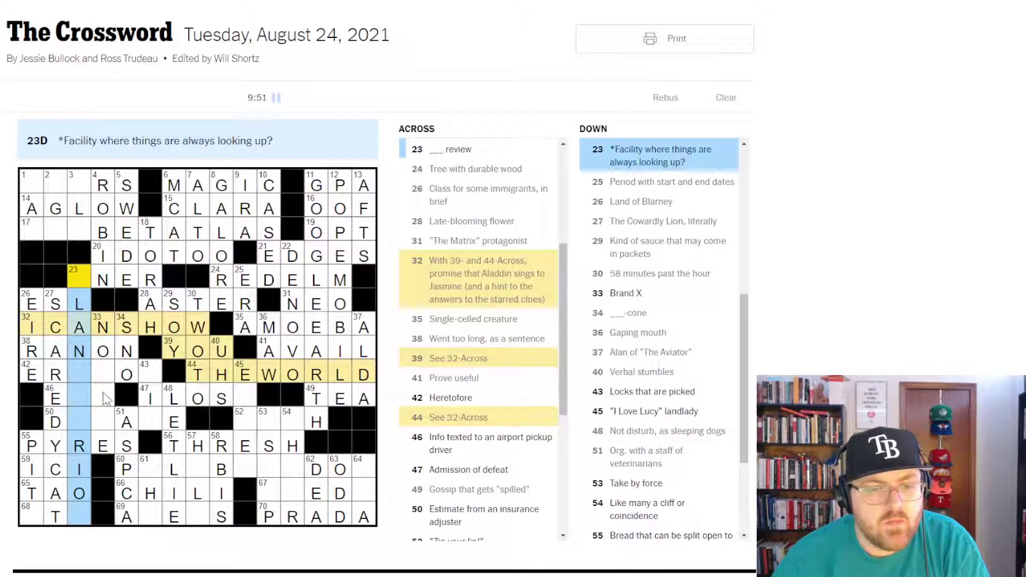
{"action": "left_click", "coordinate": [105, 375]}
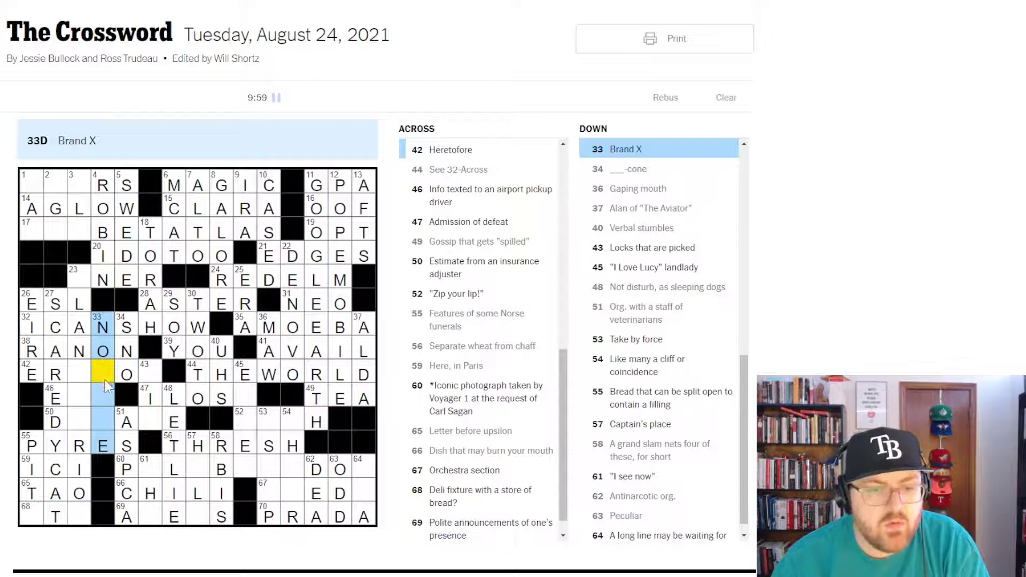
{"action": "type", "text": "nam"}
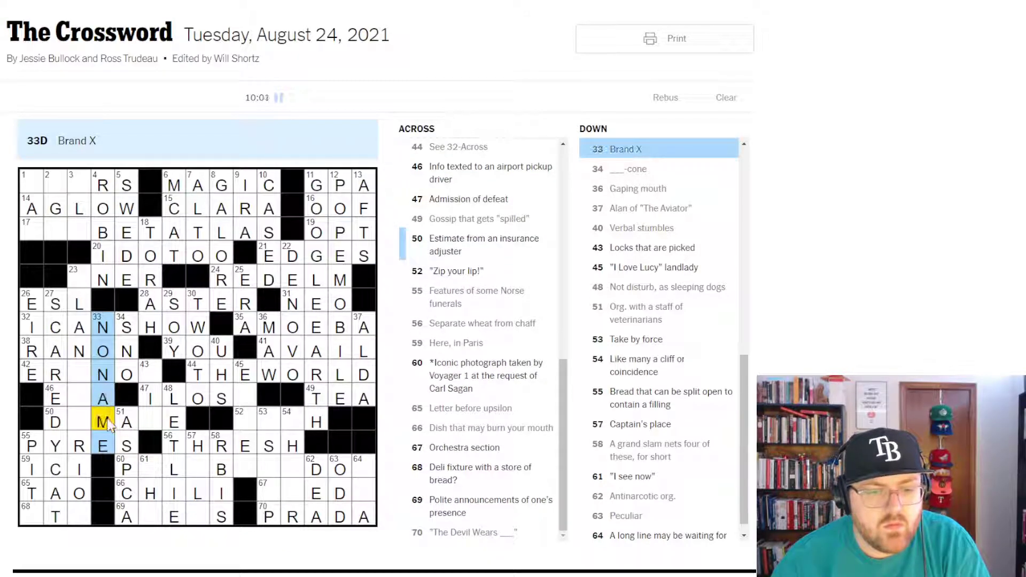
Enter AG to complete DAMAGE at 50-Across.
{"action": "left_click", "coordinate": [107, 418]}
{"action": "left_click", "coordinate": [80, 420]}
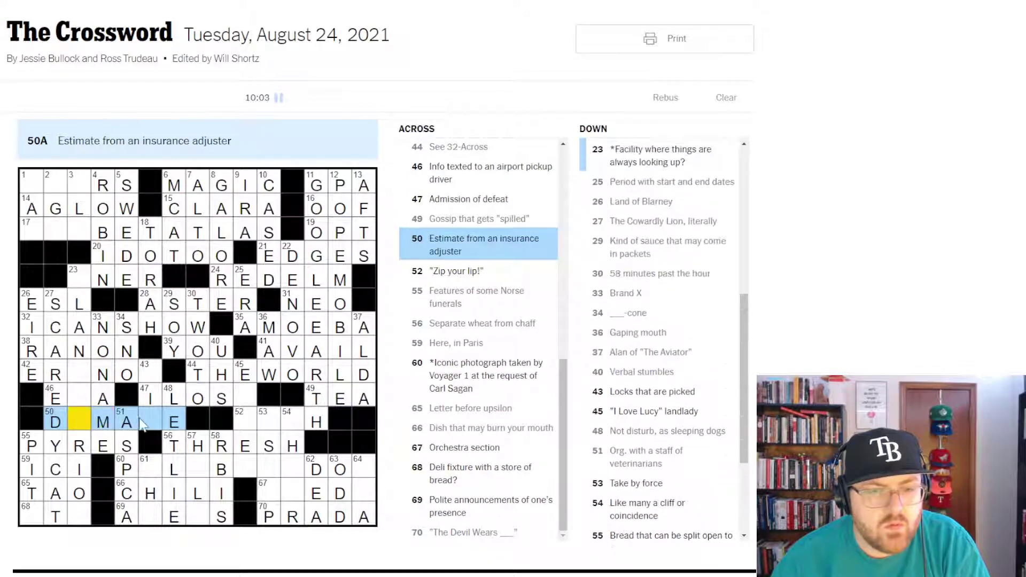
{"action": "type", "text": "ag"}
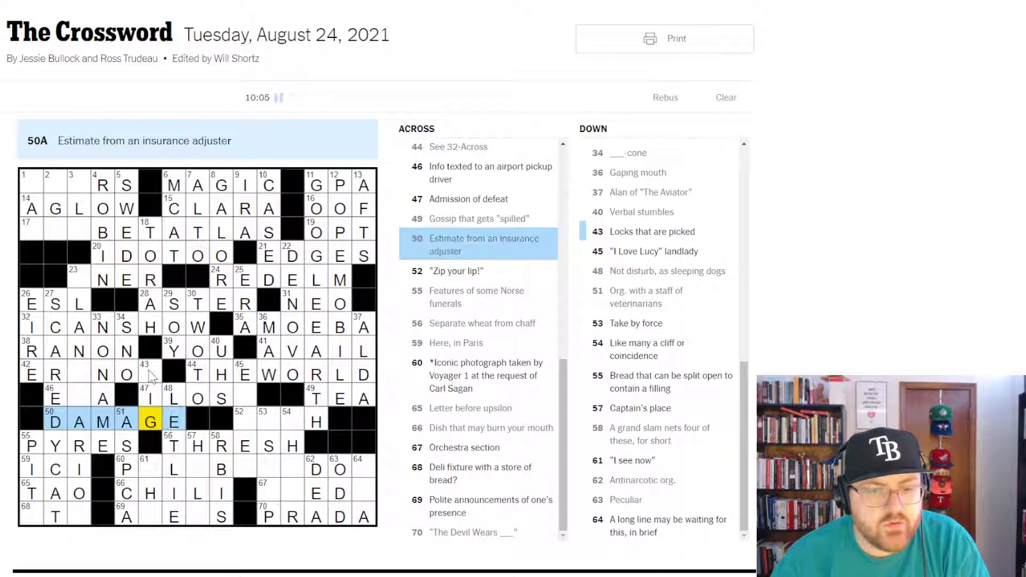
{"action": "left_click", "coordinate": [150, 373]}
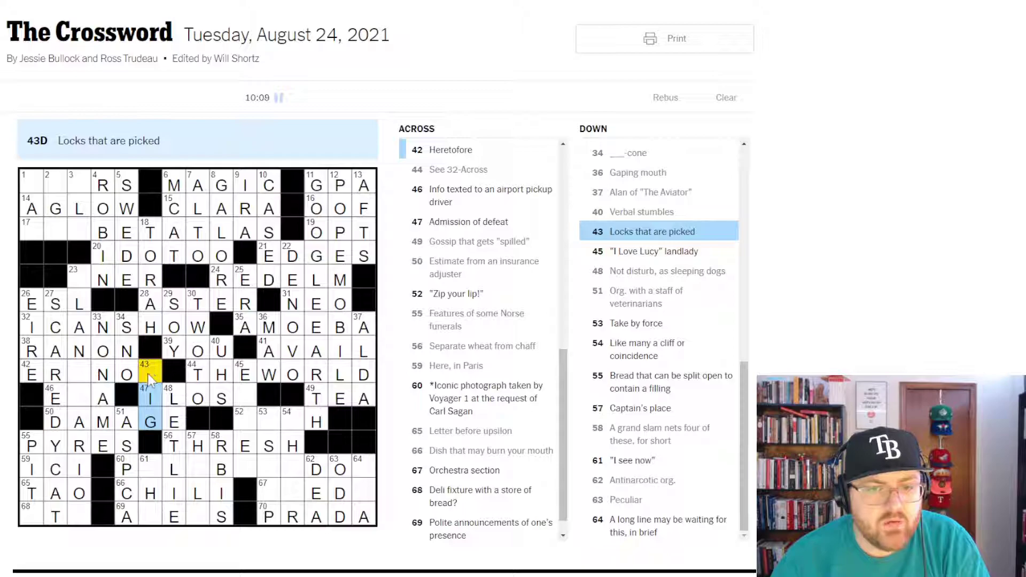
Enter WIG at 43-Down after checking the 46- and 42-Across blanks.
{"action": "left_click", "coordinate": [66, 399]}
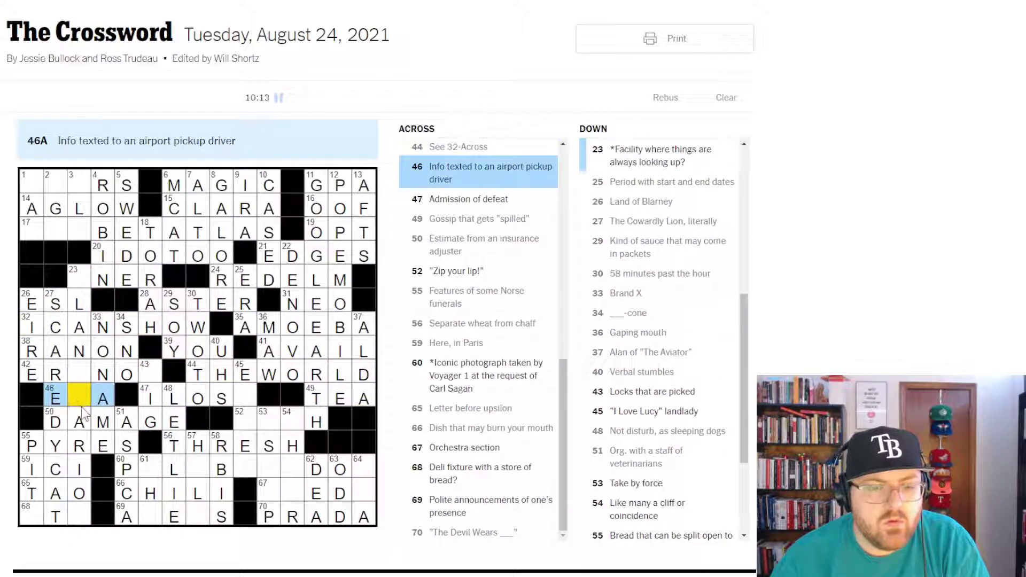
{"action": "type", "text": "t"}
{"action": "left_click", "coordinate": [84, 385]}
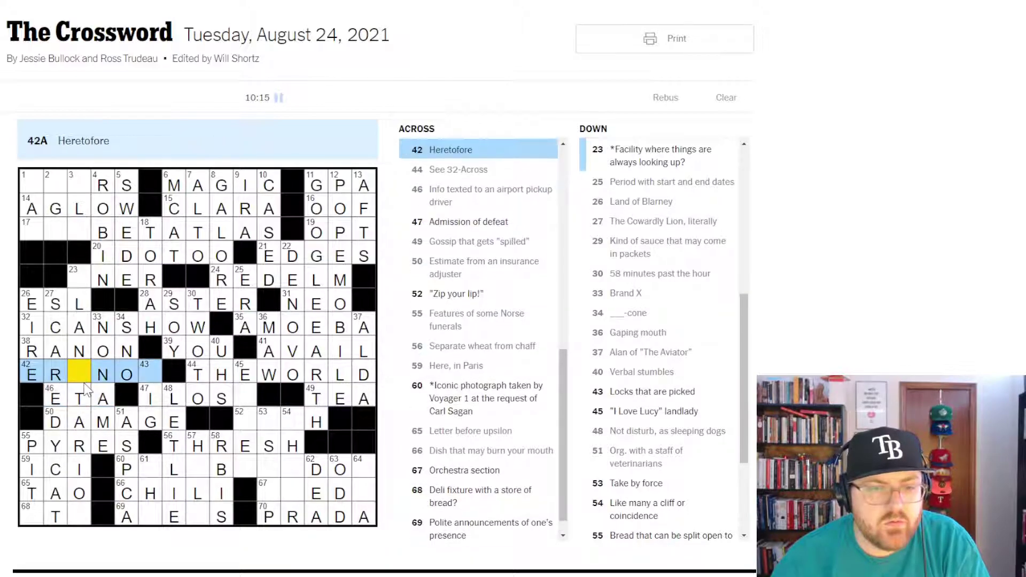
{"action": "left_click", "coordinate": [150, 374]}
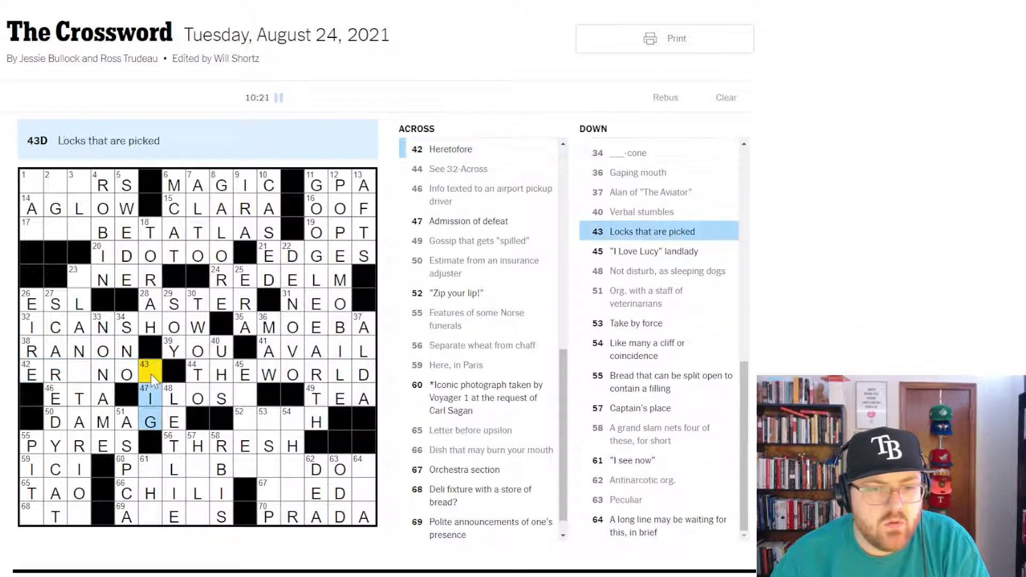
{"action": "type", "text": "w"}
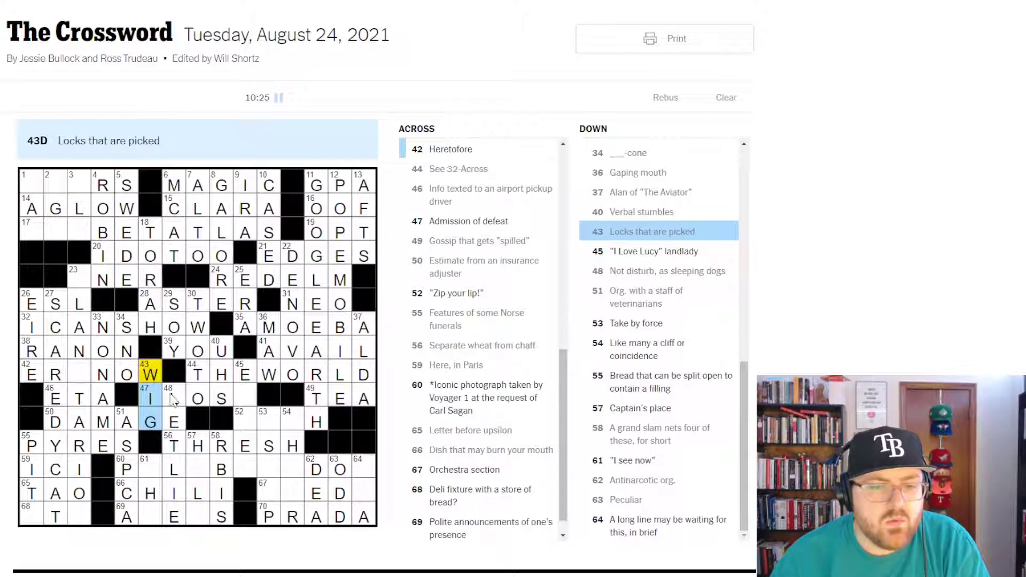
Fill PAL down 61-Down, AHEMS across 69-Across, and 57-Down's empty square.
{"action": "left_click", "coordinate": [173, 401]}
{"action": "type", "text": "l"}
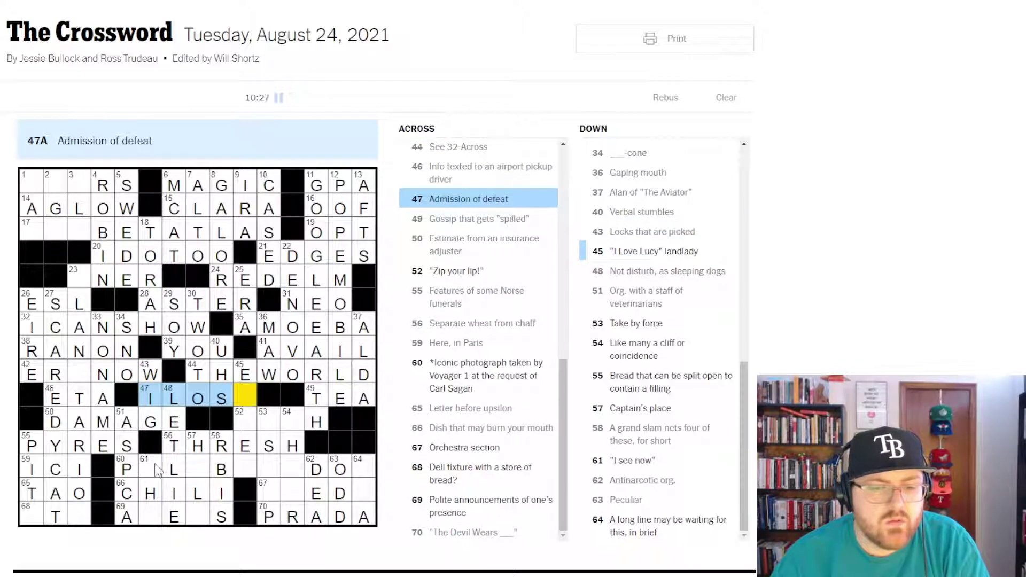
{"action": "left_click", "coordinate": [157, 471]}
{"action": "left_click", "coordinate": [141, 513]}
{"action": "left_click", "coordinate": [144, 517]}
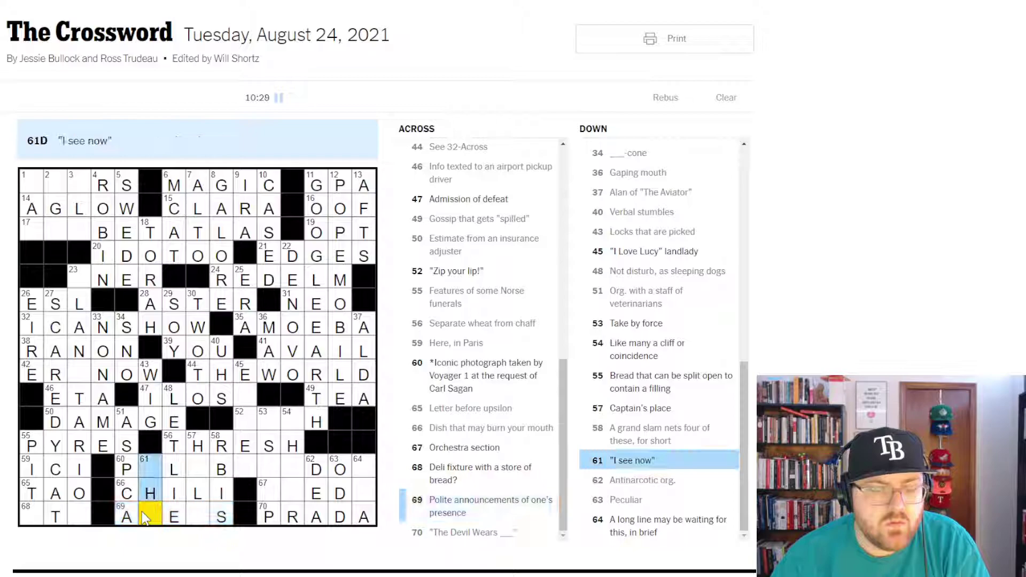
{"action": "type", "text": "Aa"}
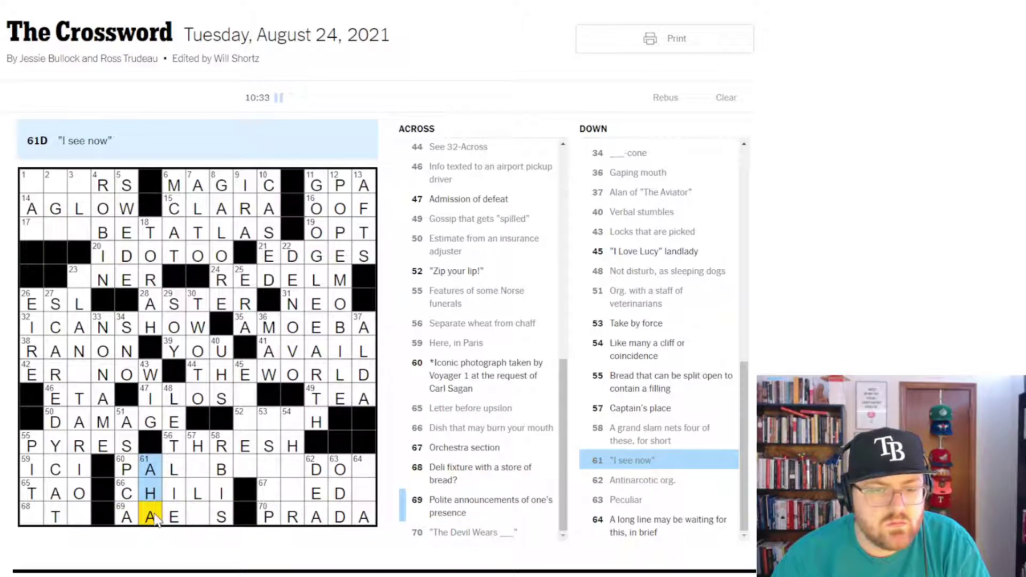
{"action": "left_click", "coordinate": [157, 520]}
{"action": "type", "text": "h"}
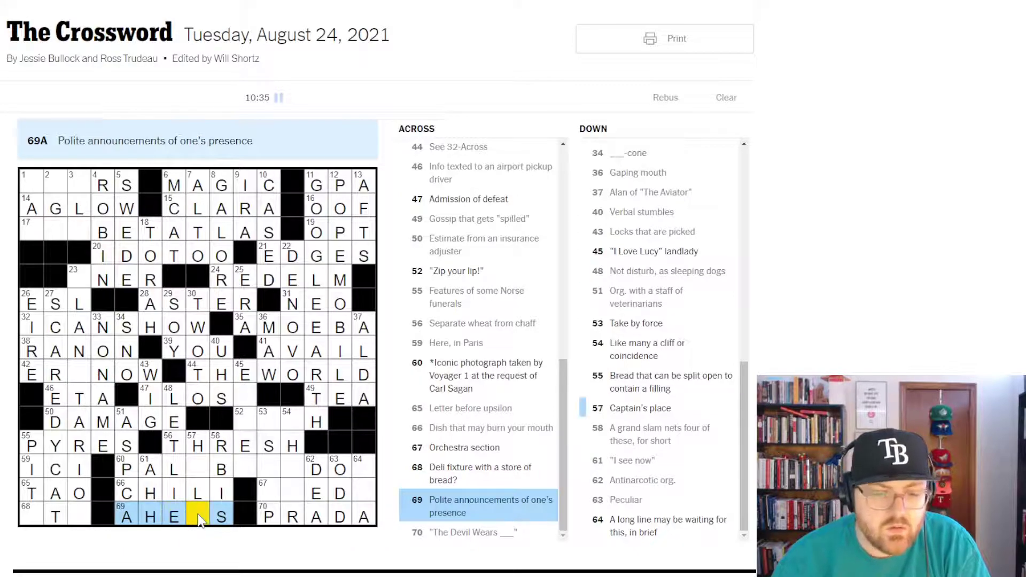
{"action": "type", "text": "m"}
{"action": "left_click", "coordinate": [201, 520]}
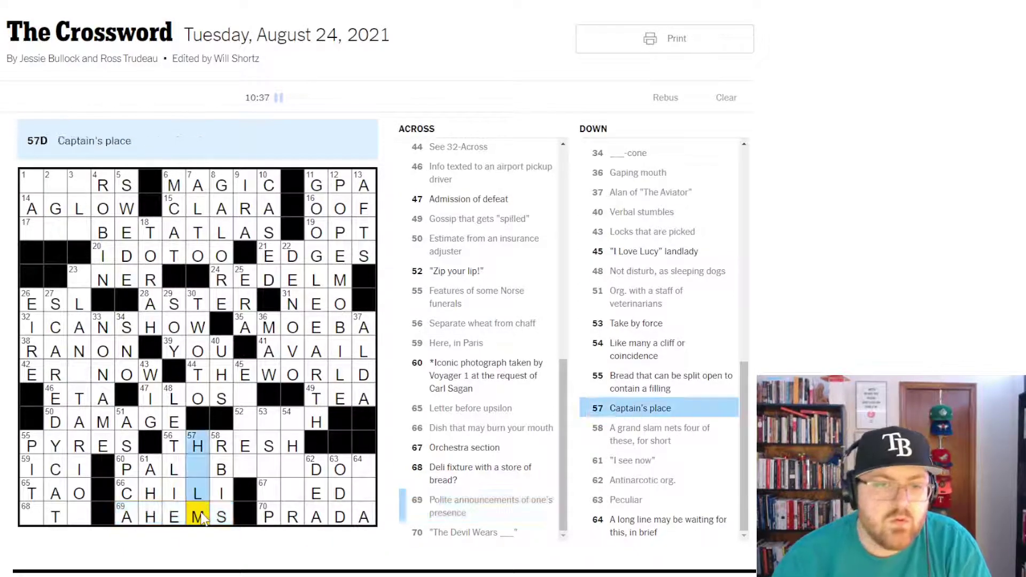
{"action": "key", "text": "Up"}
{"action": "key", "text": "Up"}
{"action": "type", "text": "e"}
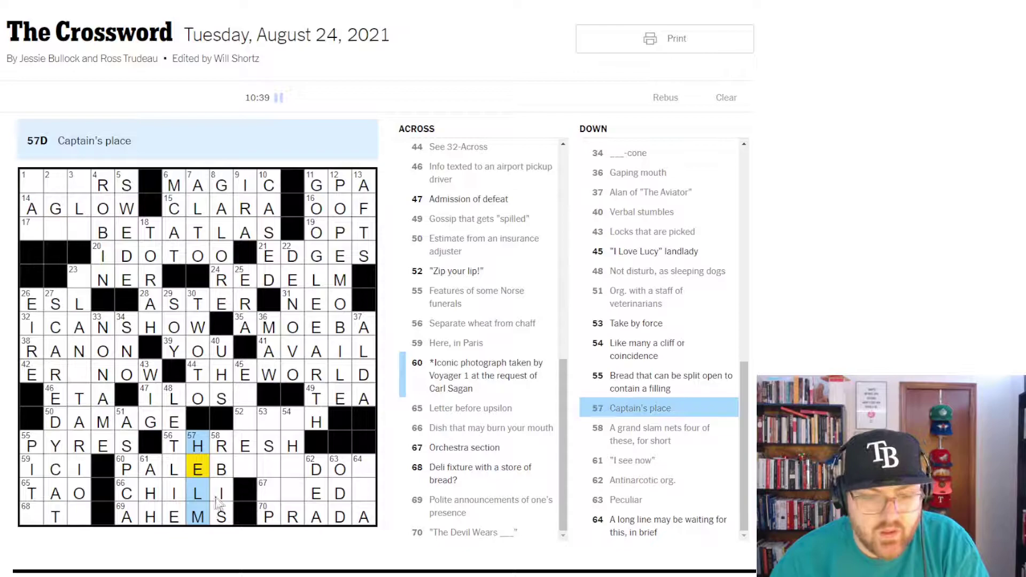
Revisit the empty squares in 45-Down, 47-Across, 52-Across and 53-Down.
{"action": "left_click", "coordinate": [249, 474]}
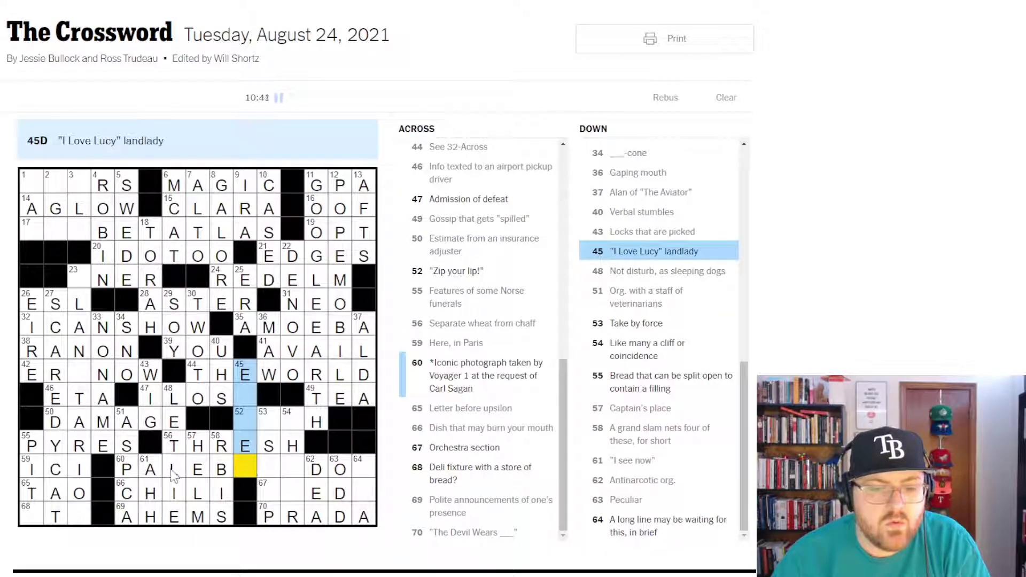
{"action": "left_click", "coordinate": [151, 472]}
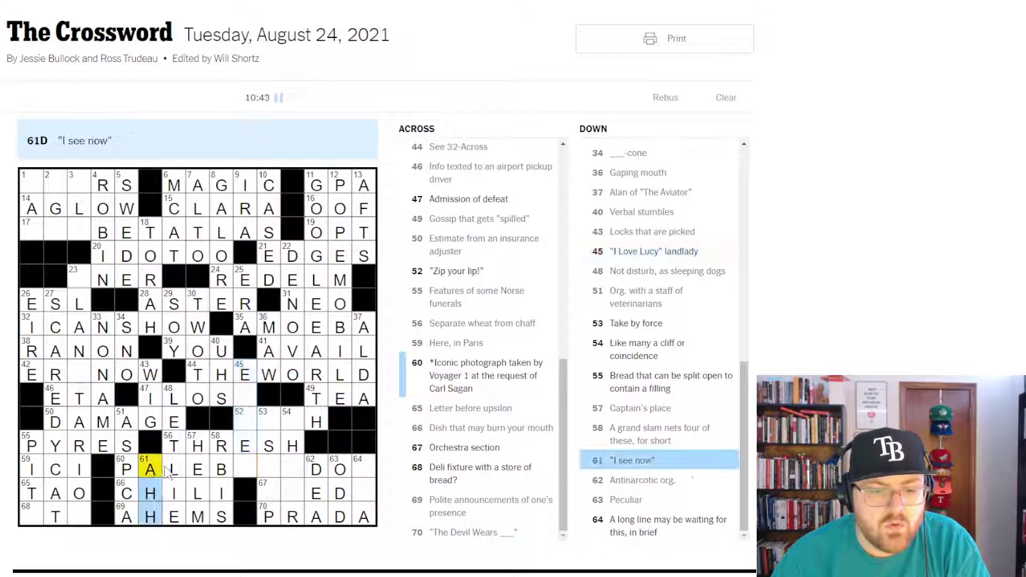
{"action": "left_click", "coordinate": [245, 470]}
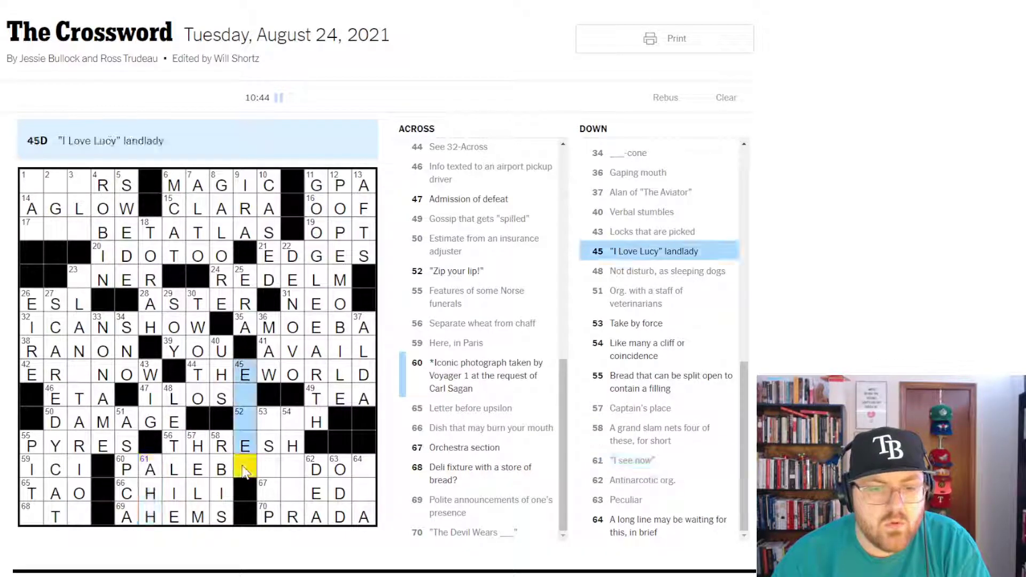
{"action": "left_click", "coordinate": [250, 396]}
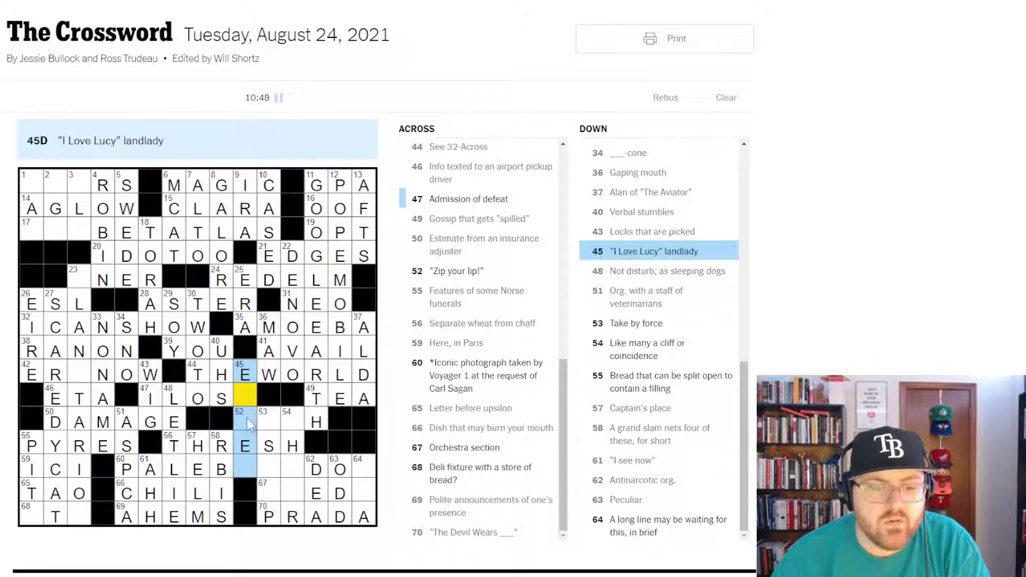
{"action": "left_click", "coordinate": [248, 420]}
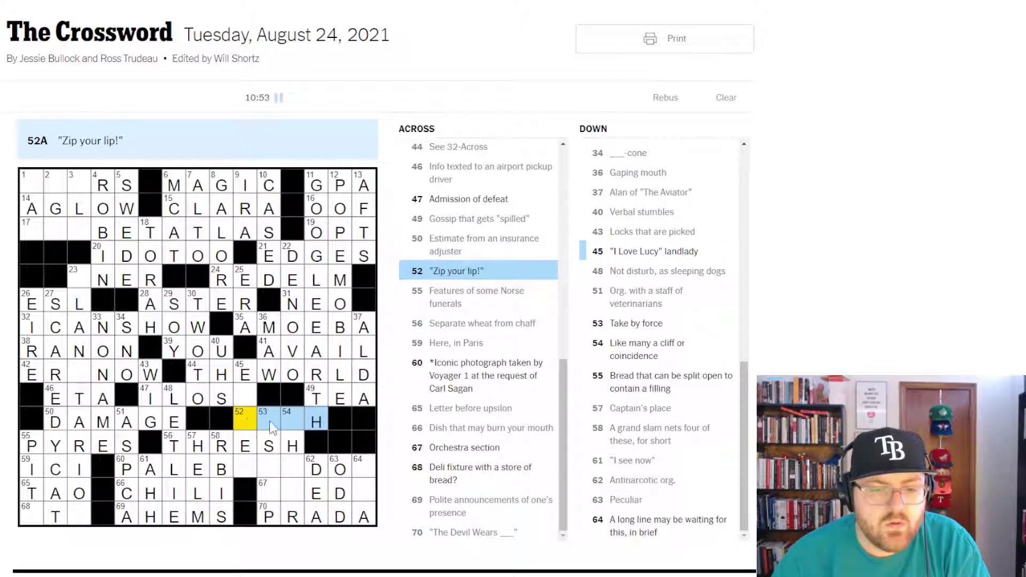
{"action": "double_click", "coordinate": [270, 423]}
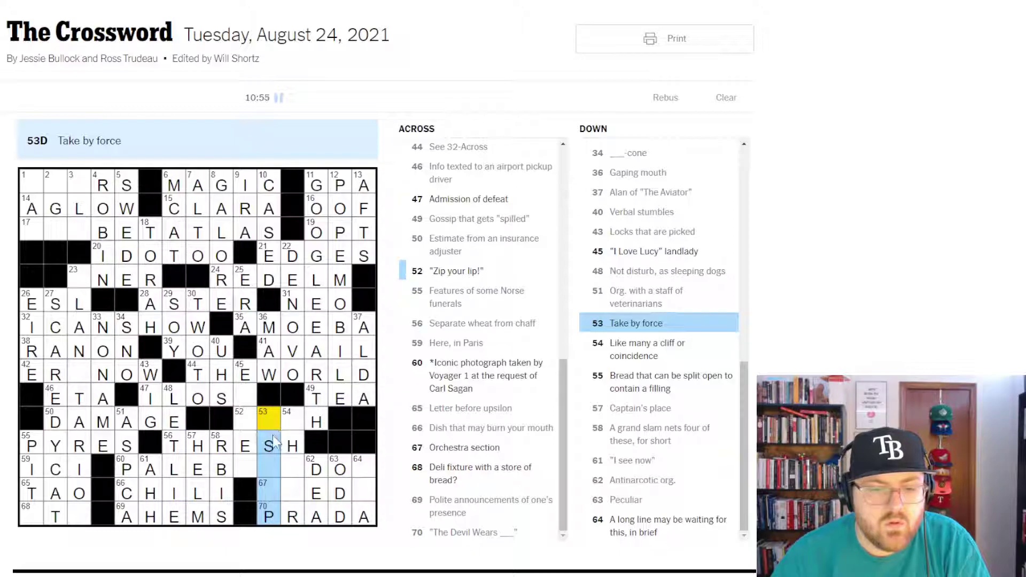
Complete SHEER down 54-Down and REED across 67-Across.
{"action": "left_click", "coordinate": [269, 482]}
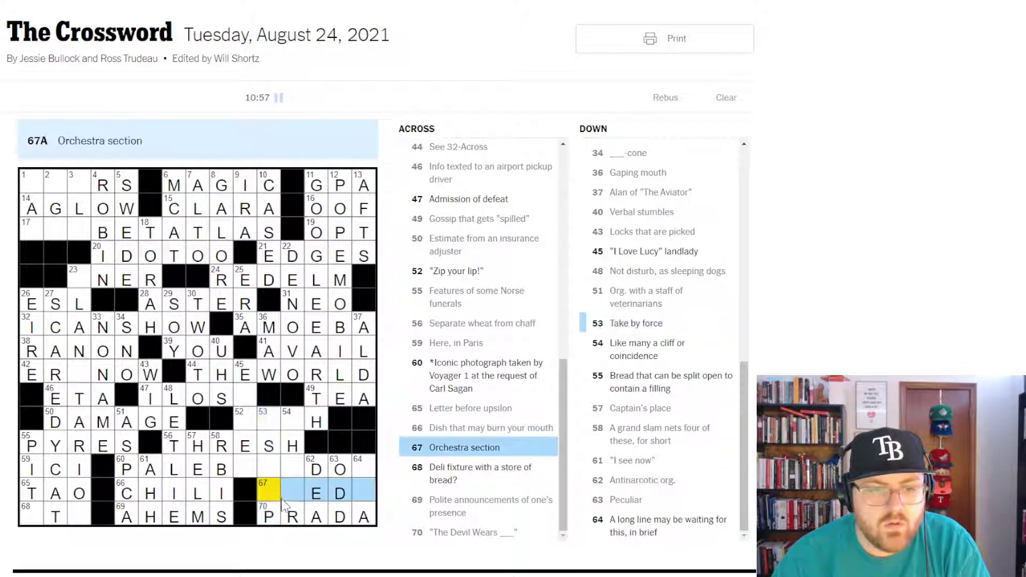
{"action": "left_click", "coordinate": [289, 494]}
{"action": "left_click", "coordinate": [289, 494]}
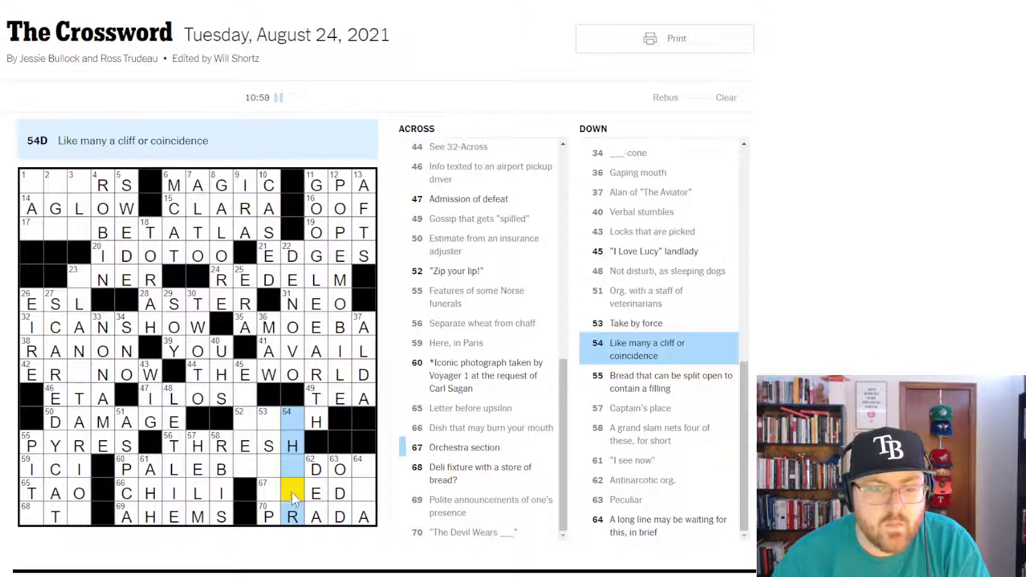
{"action": "left_click", "coordinate": [294, 418]}
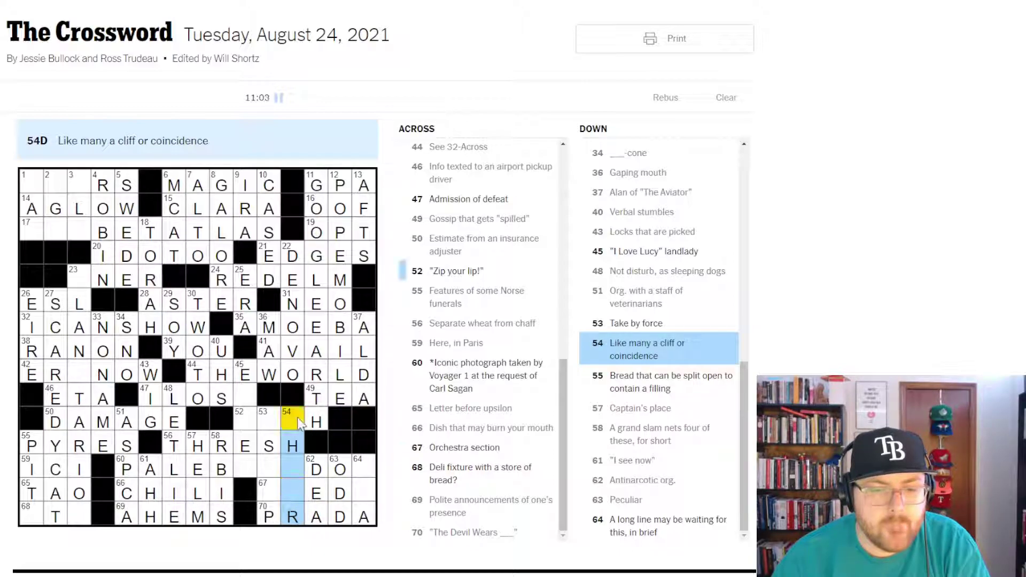
{"action": "type", "text": "SHEE"}
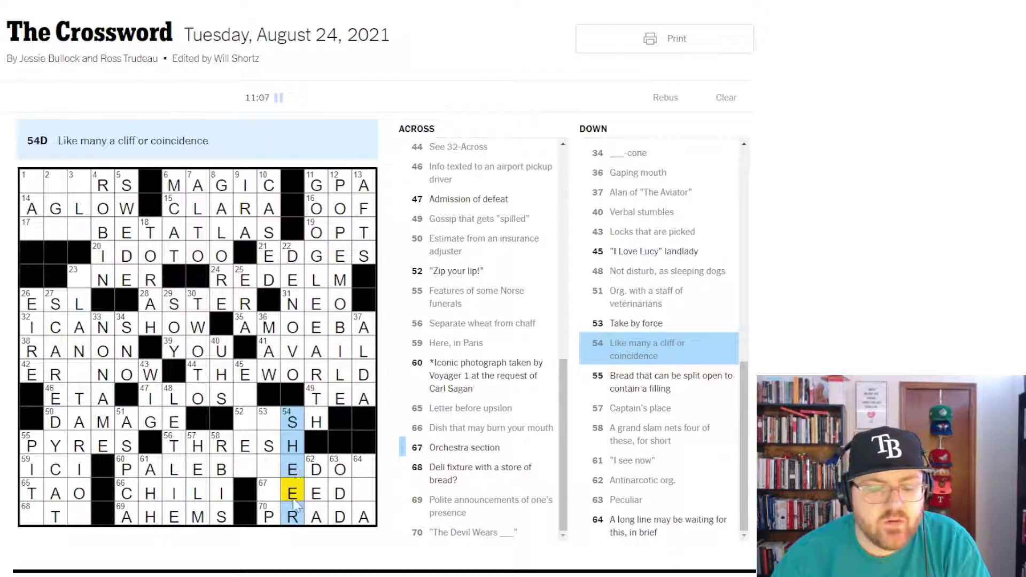
{"action": "left_click", "coordinate": [292, 497]}
{"action": "left_click", "coordinate": [276, 495]}
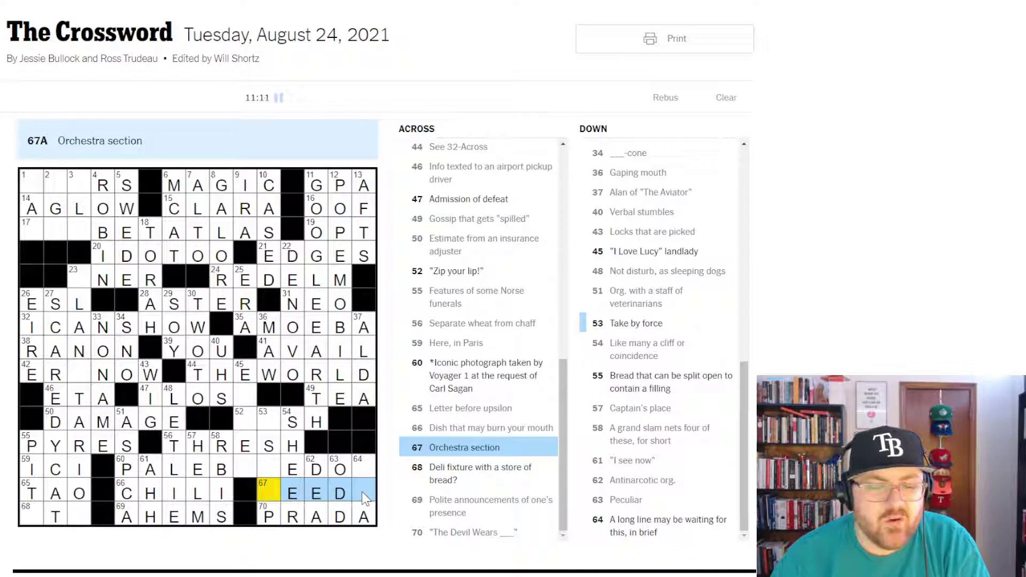
{"action": "type", "text": "R"}
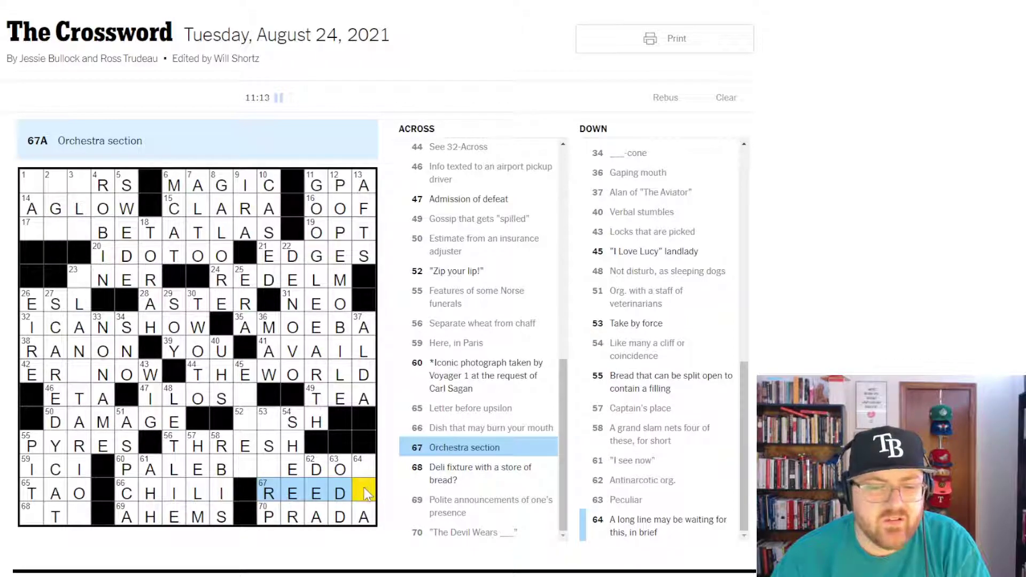
{"action": "left_click", "coordinate": [275, 495]}
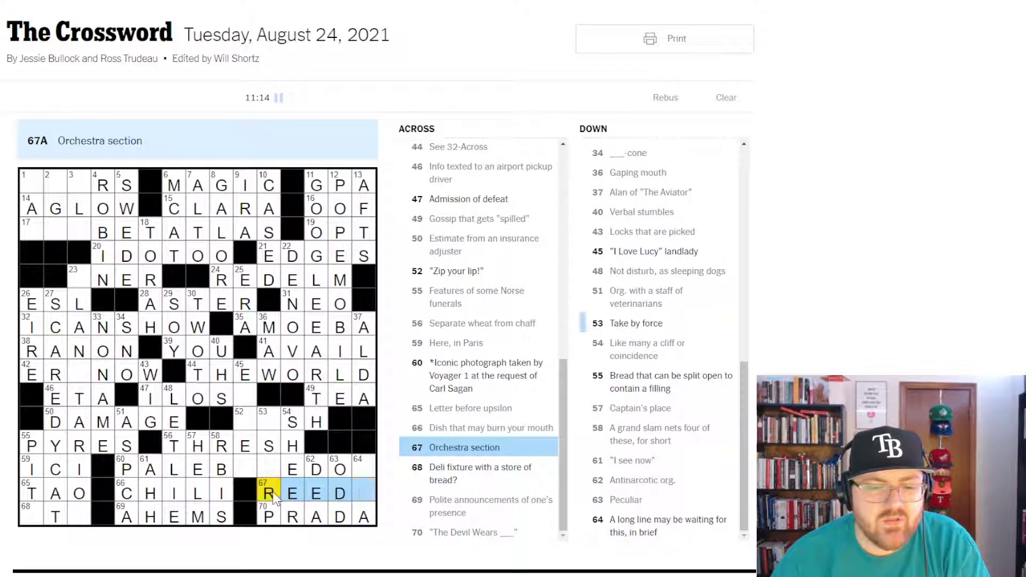
{"action": "left_click", "coordinate": [366, 492]}
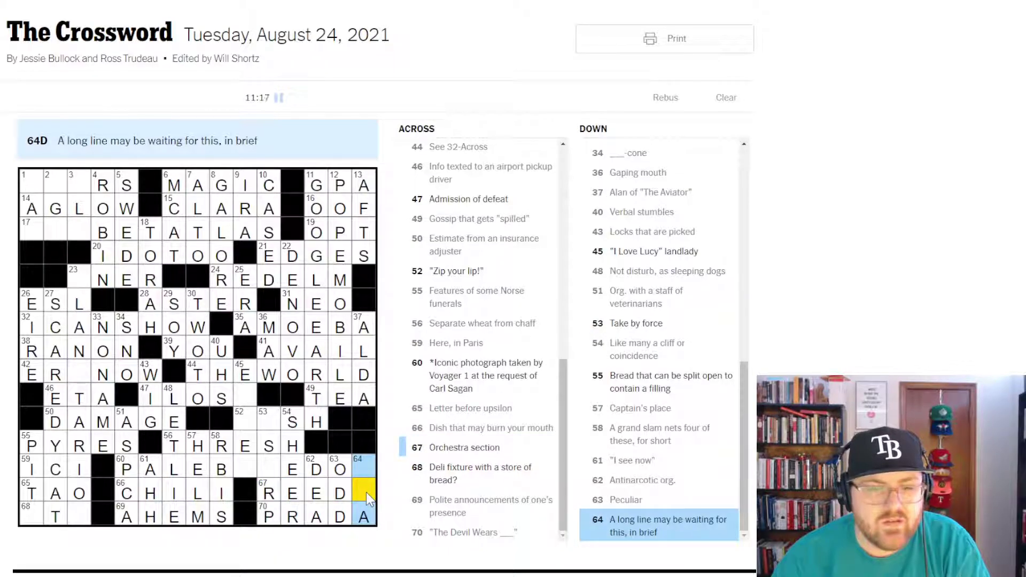
{"action": "type", "text": "S"}
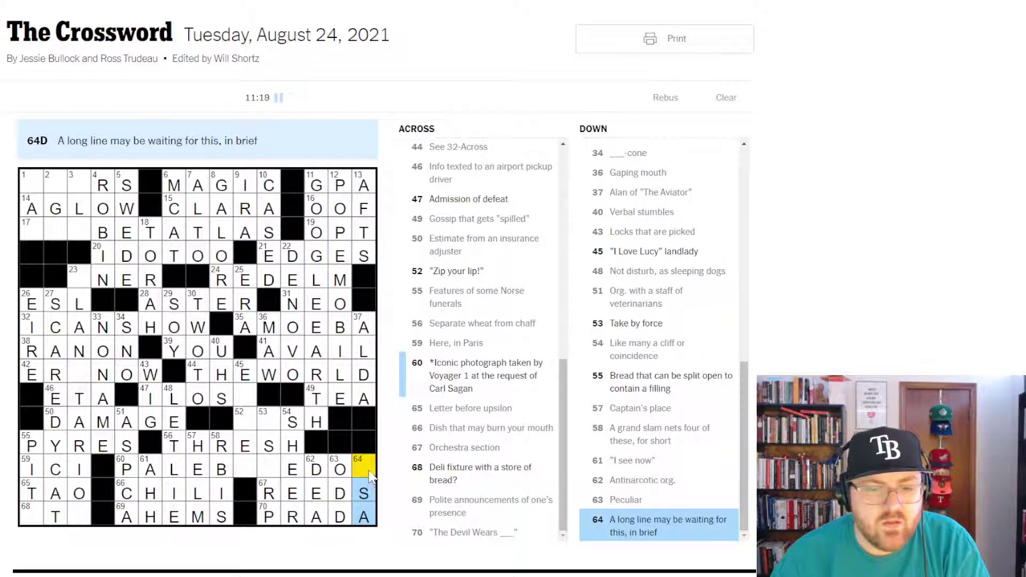
{"action": "type", "text": "T"}
Enter LU for PALE BLUE DOT, UH for HUSH, and T for I LOST.
{"action": "left_click", "coordinate": [254, 476]}
{"action": "left_click", "coordinate": [254, 477]}
{"action": "type", "text": "L"}
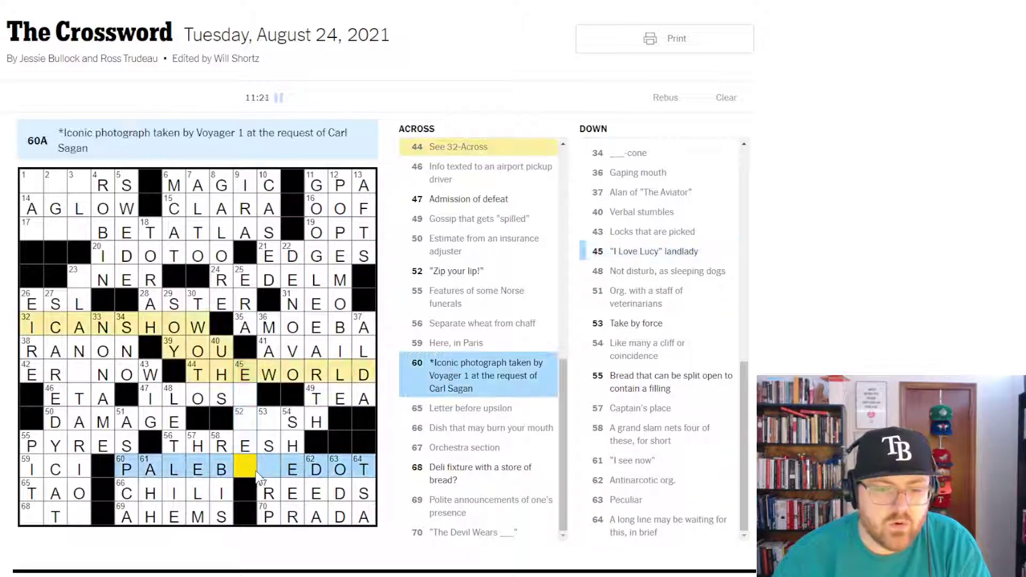
{"action": "type", "text": "U"}
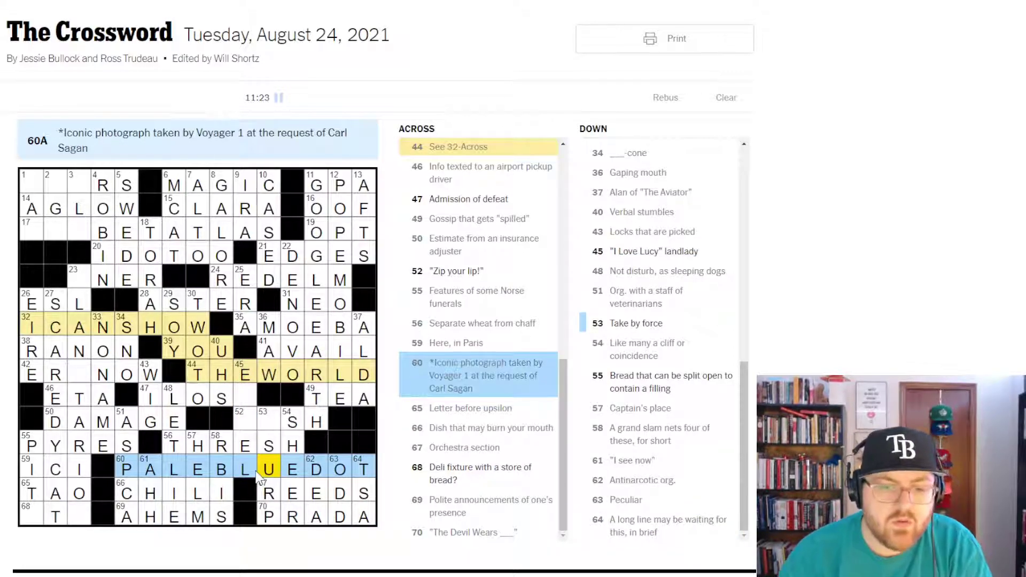
{"action": "left_click", "coordinate": [273, 422]}
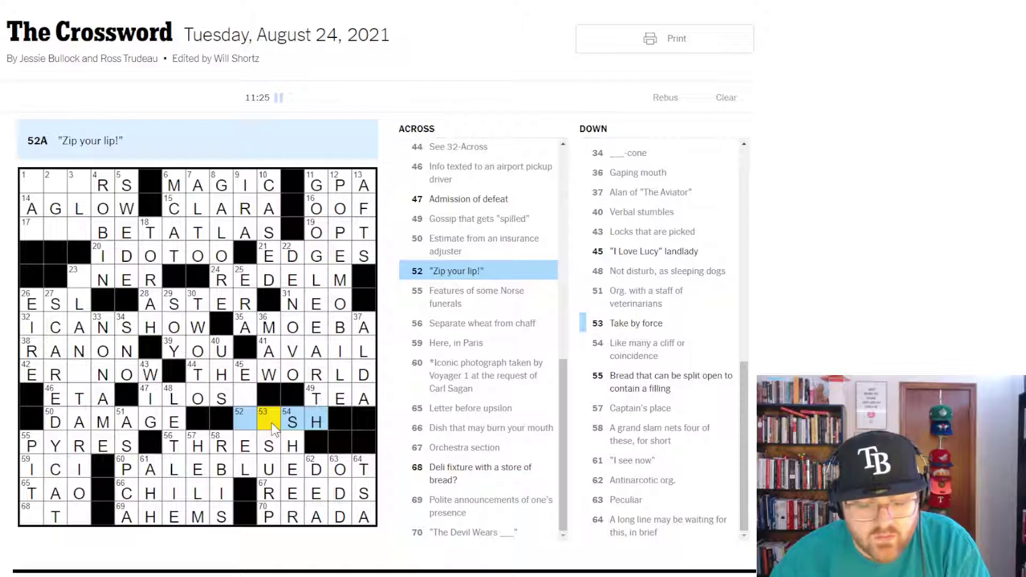
{"action": "type", "text": "US"}
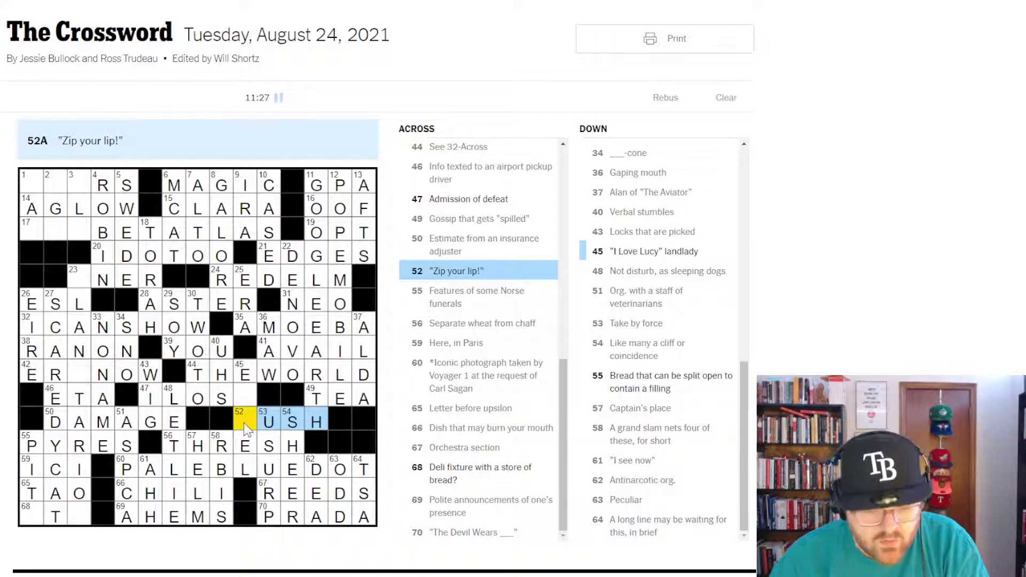
{"action": "type", "text": "H"}
{"action": "left_click", "coordinate": [249, 397]}
{"action": "type", "text": "T"}
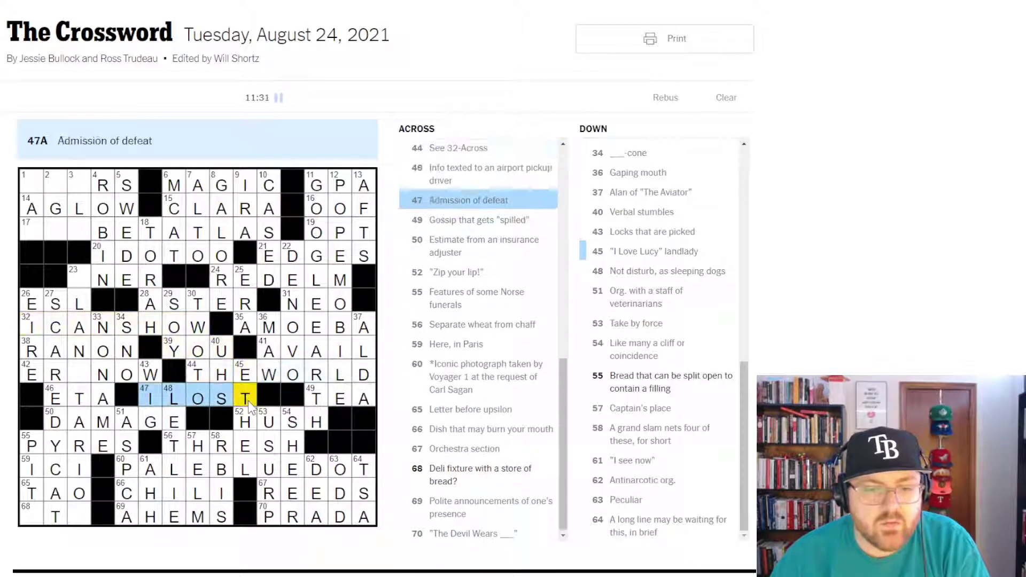
Recheck HUSH against 45-Down, then complete TSA at 64-Down and REEDS.
{"action": "left_click", "coordinate": [247, 400]}
{"action": "left_click", "coordinate": [249, 419]}
{"action": "left_click", "coordinate": [248, 419]}
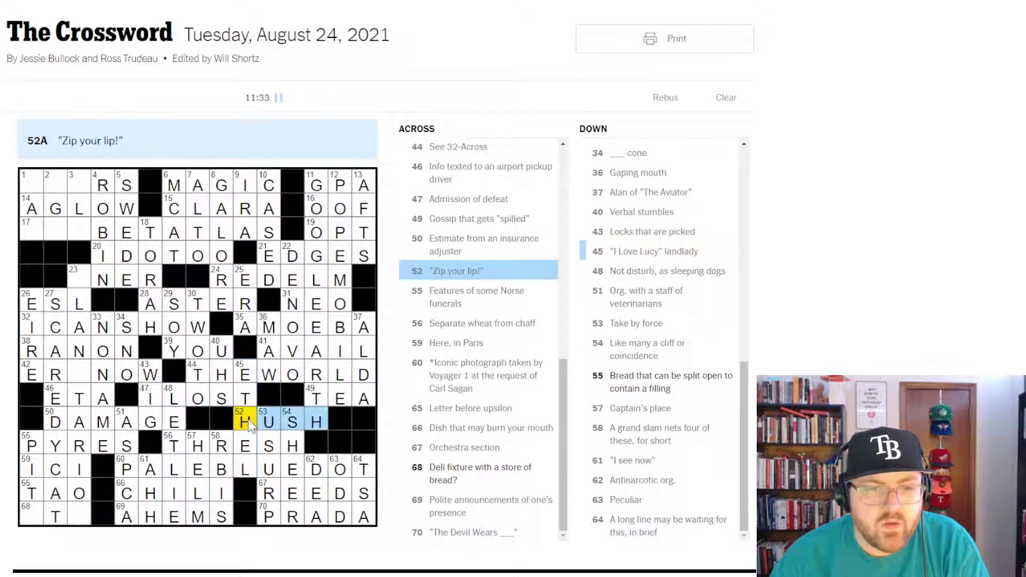
{"action": "double_click", "coordinate": [369, 474]}
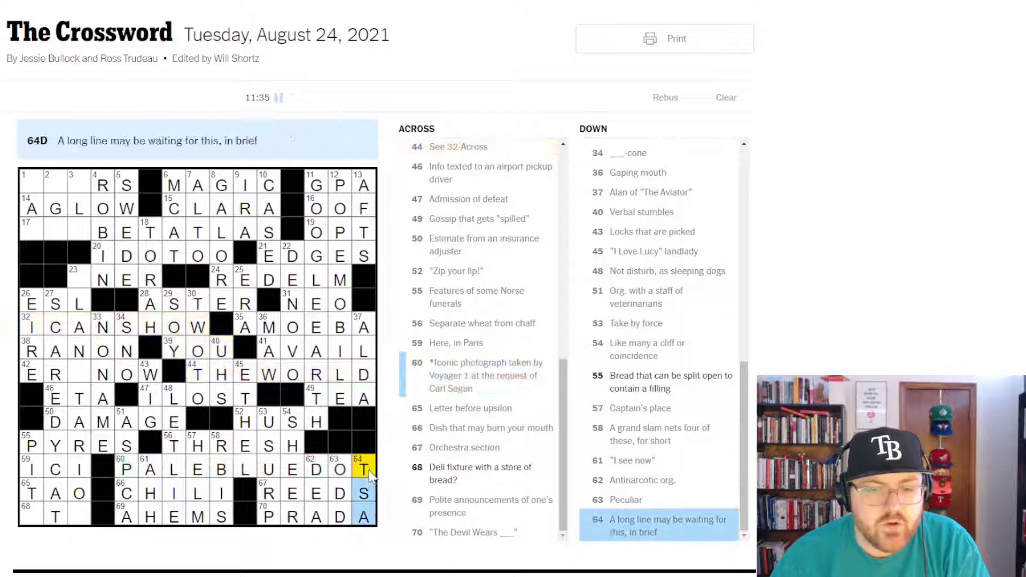
{"action": "left_click", "coordinate": [273, 497]}
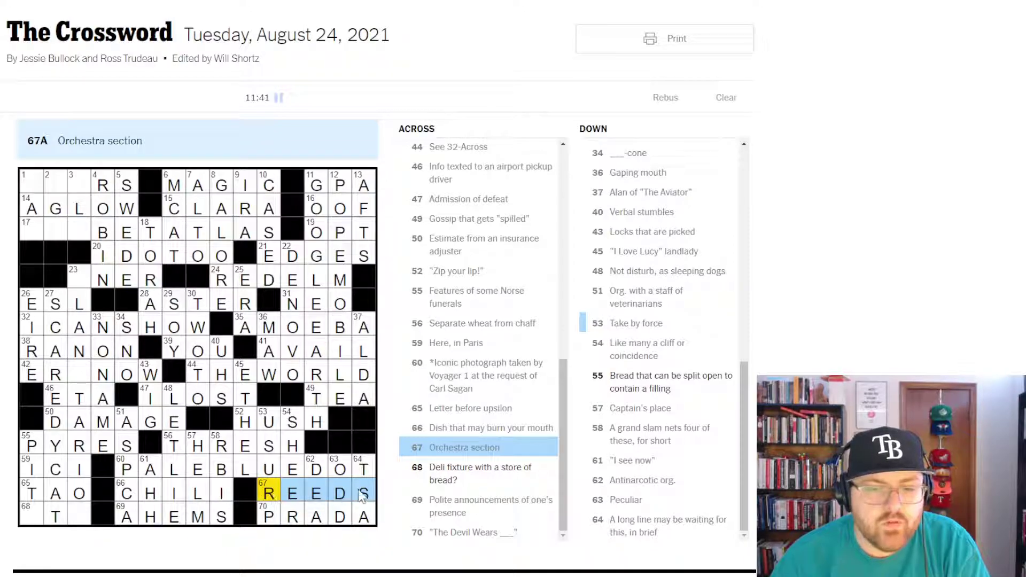
Enter TAU at 65-Across, ATM at 23-Down and PEER at 68-Across.
{"action": "left_click", "coordinate": [80, 279]}
{"action": "left_click", "coordinate": [74, 496]}
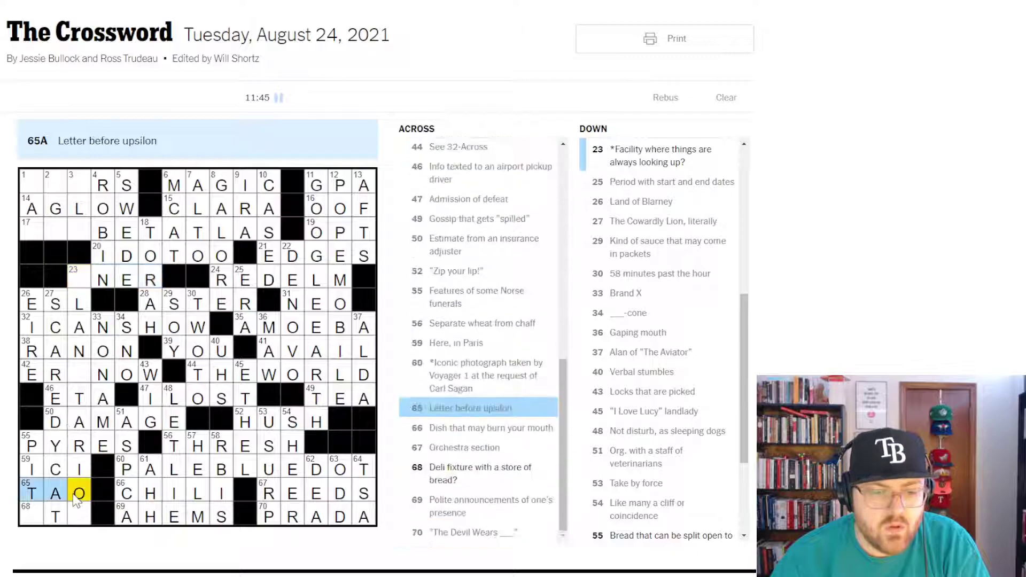
{"action": "type", "text": "u"}
{"action": "left_click", "coordinate": [79, 508]}
{"action": "double_click", "coordinate": [85, 275]}
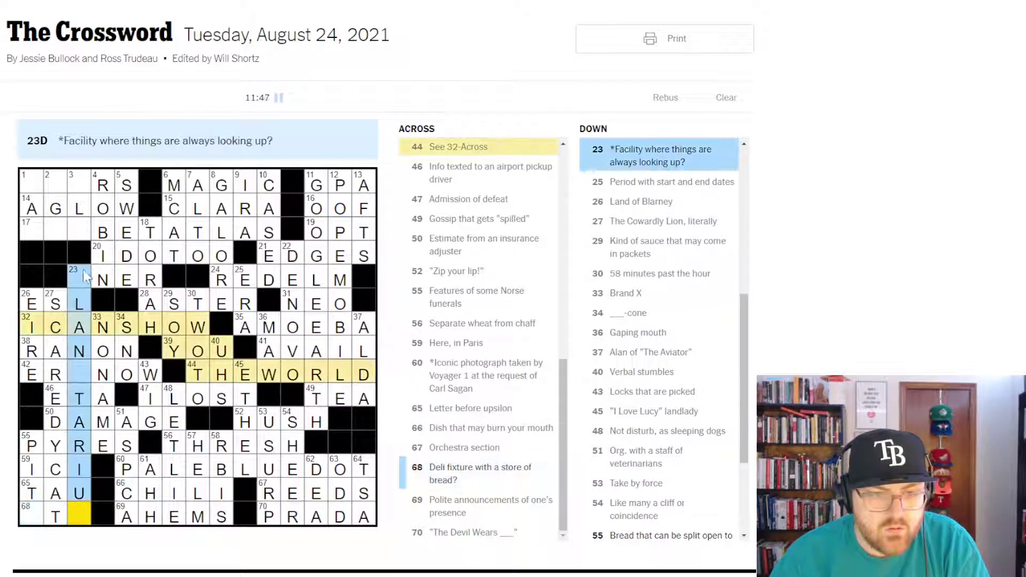
{"action": "type", "text": "p"}
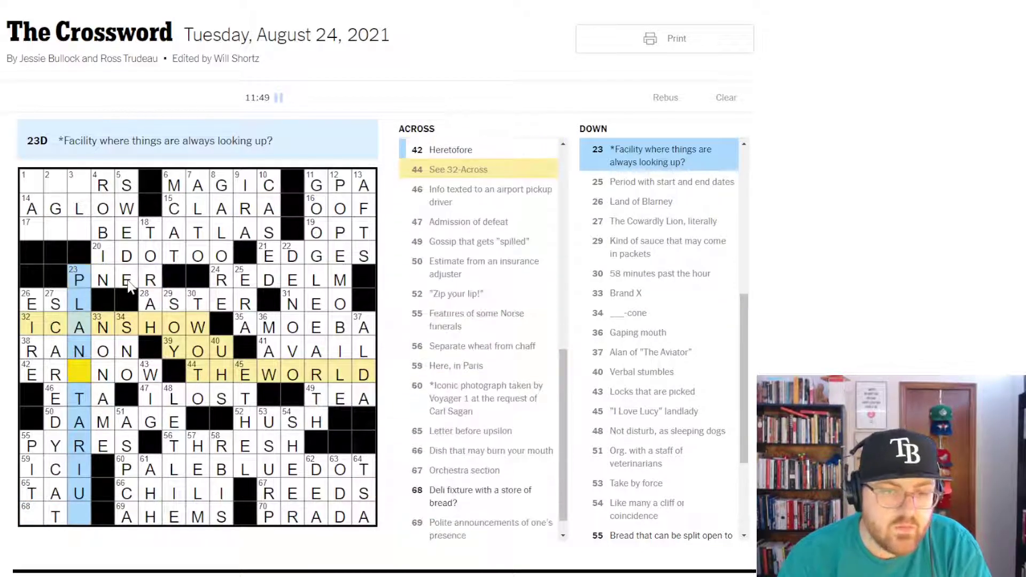
{"action": "type", "text": "e"}
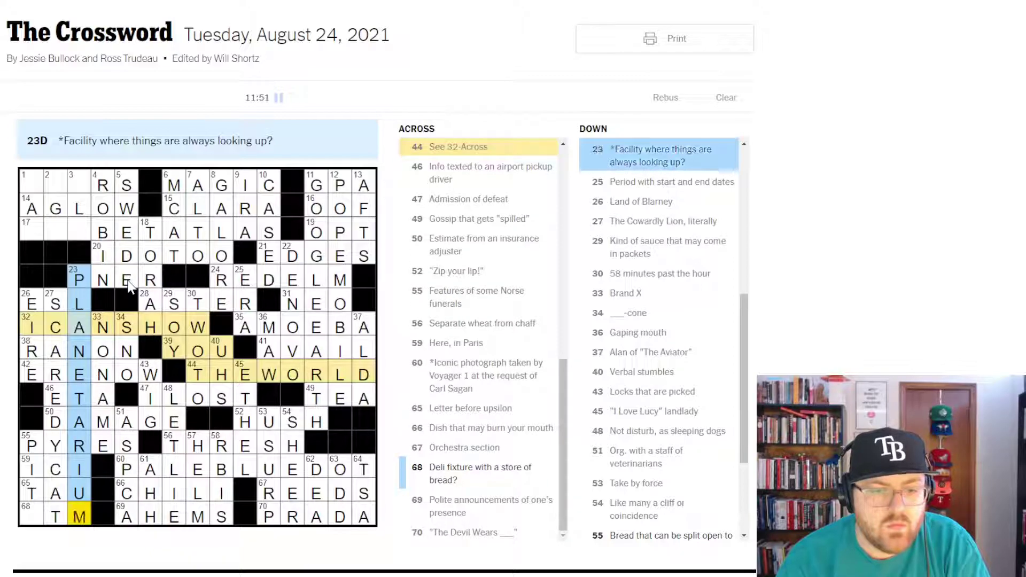
{"action": "type", "text": "m"}
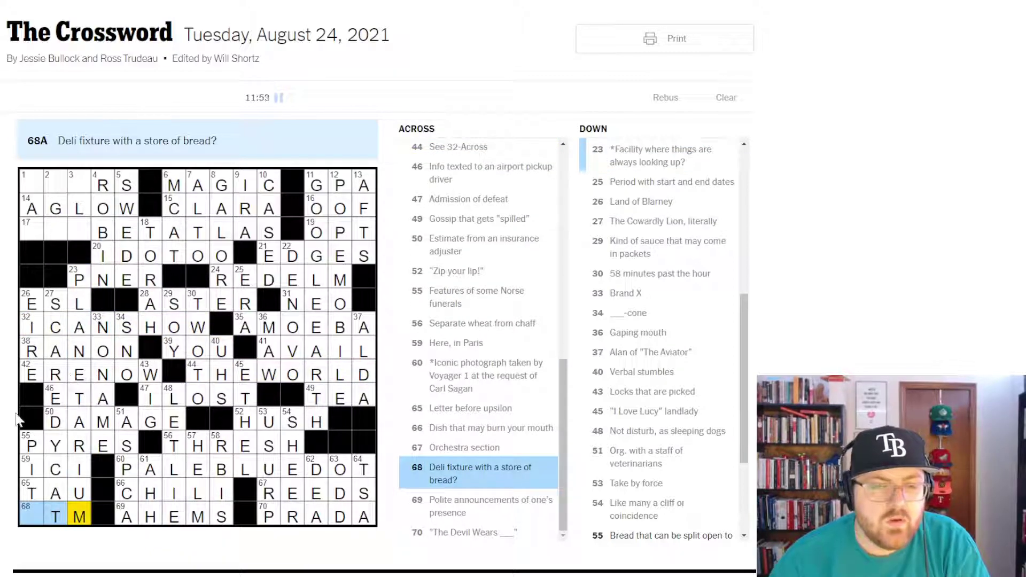
{"action": "left_click", "coordinate": [33, 517]}
{"action": "type", "text": "a"}
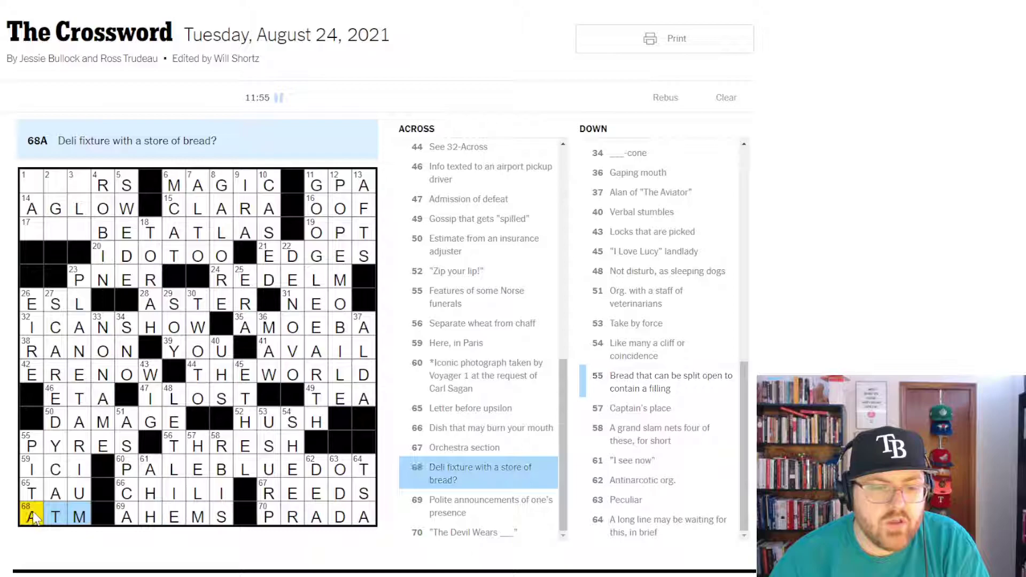
{"action": "left_click", "coordinate": [100, 286]}
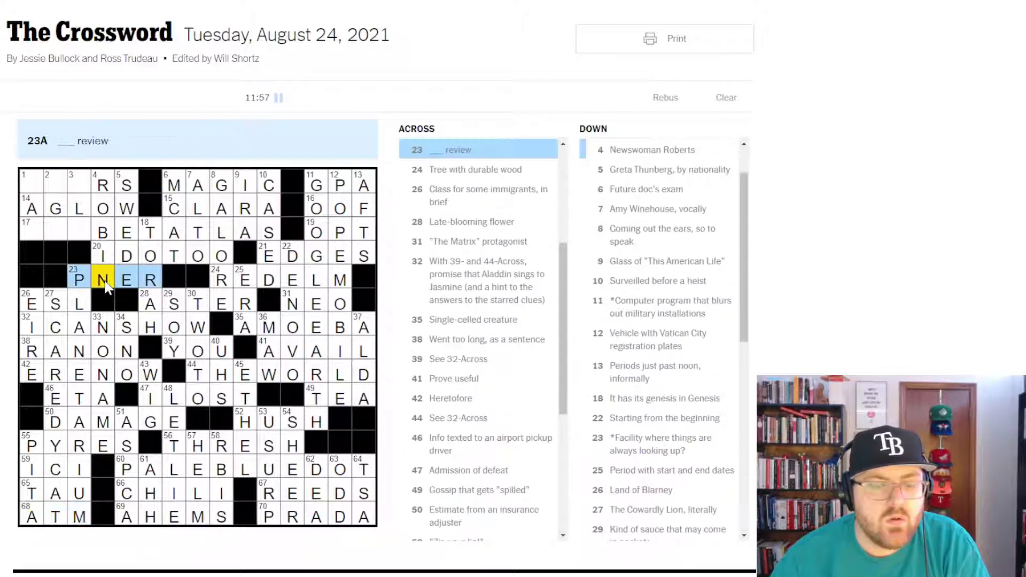
{"action": "left_click", "coordinate": [103, 287]}
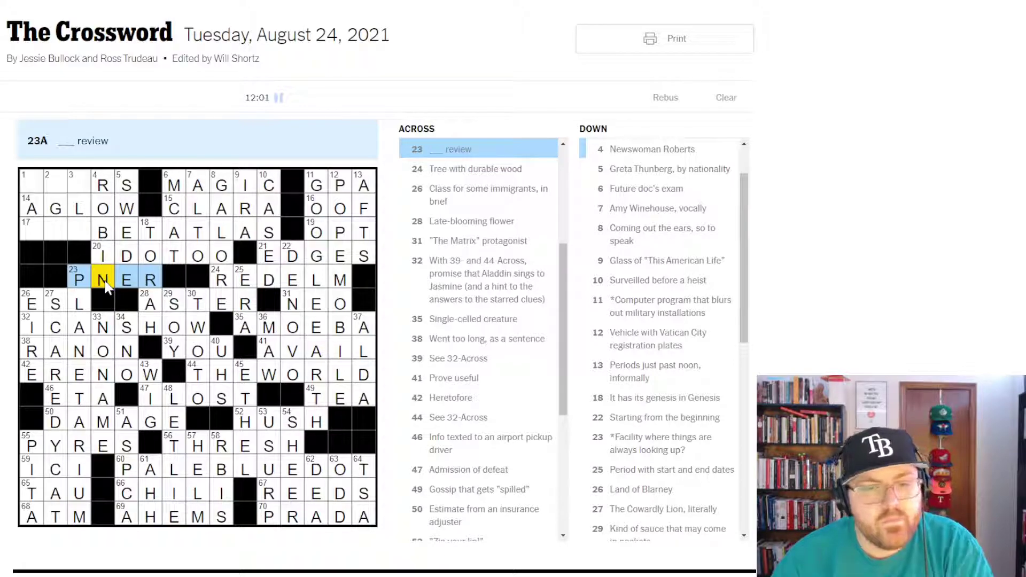
Erase the wrong N, B and R from the upper squares of 4-Down.
{"action": "key", "text": "BackSpace"}
{"action": "left_click", "coordinate": [105, 281]}
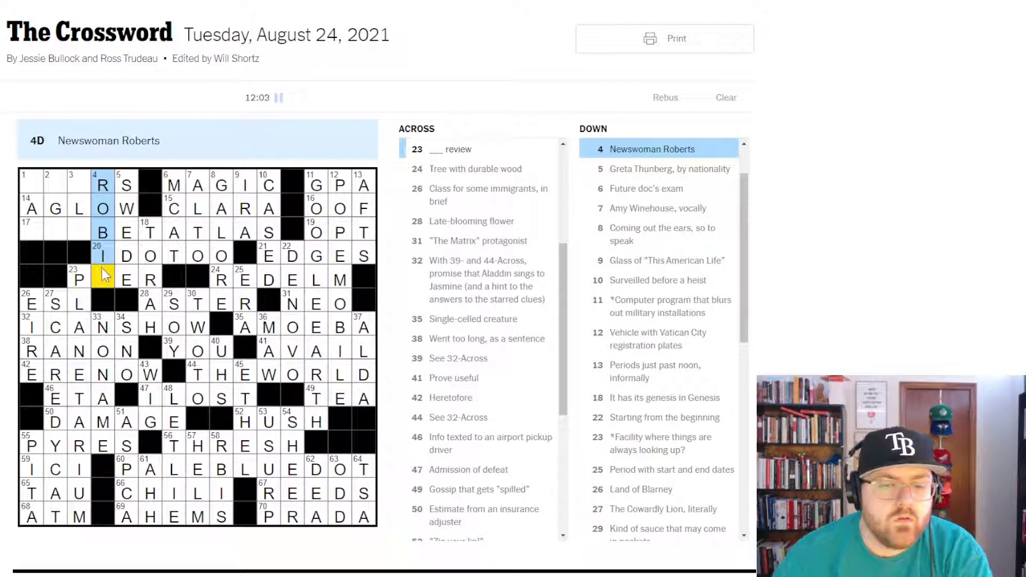
{"action": "left_click", "coordinate": [106, 233]}
{"action": "key", "text": "BackSpace"}
{"action": "left_click", "coordinate": [105, 184]}
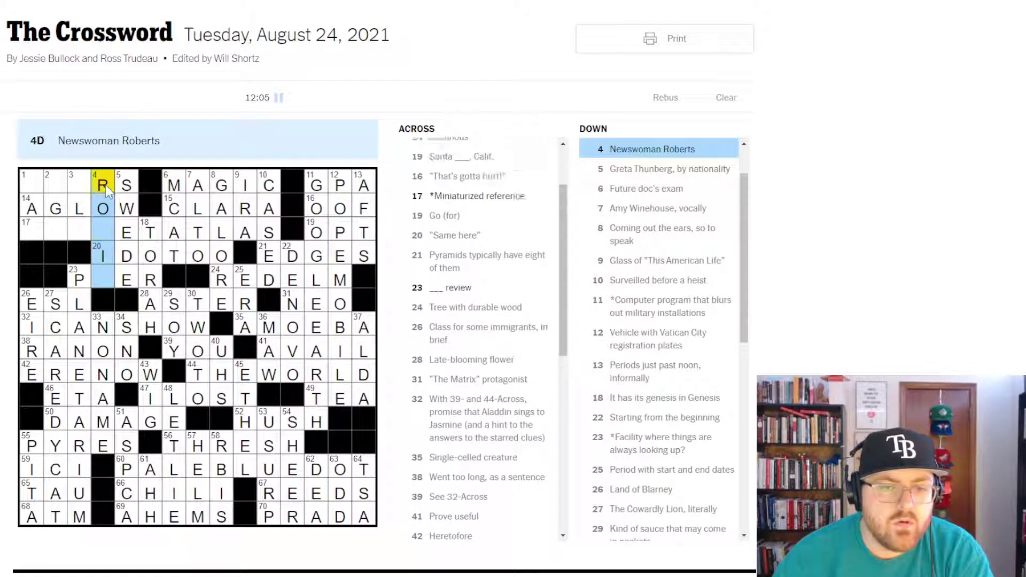
{"action": "key", "text": "BackSpace"}
{"action": "left_click", "coordinate": [105, 185]}
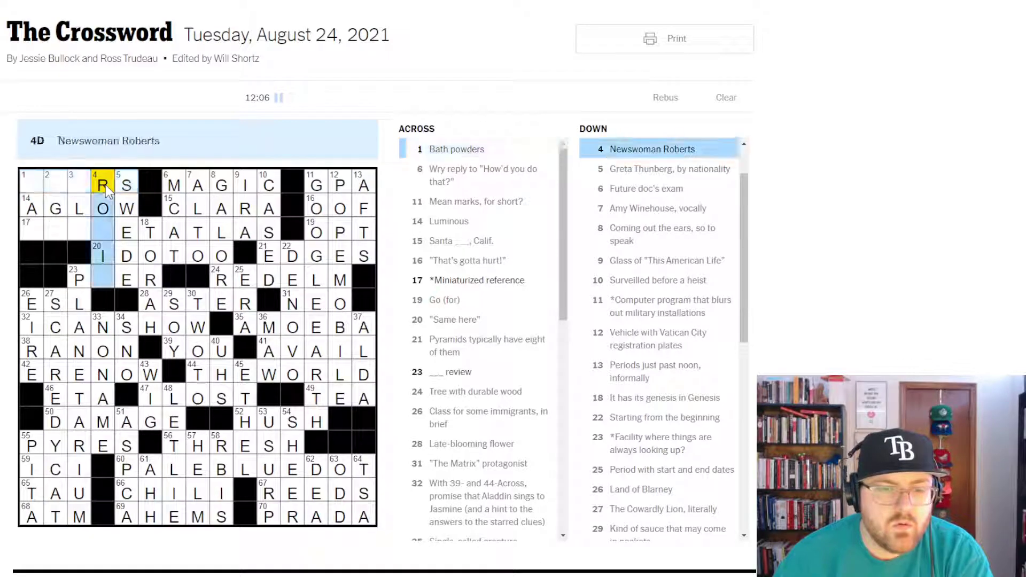
{"action": "left_click", "coordinate": [103, 280]}
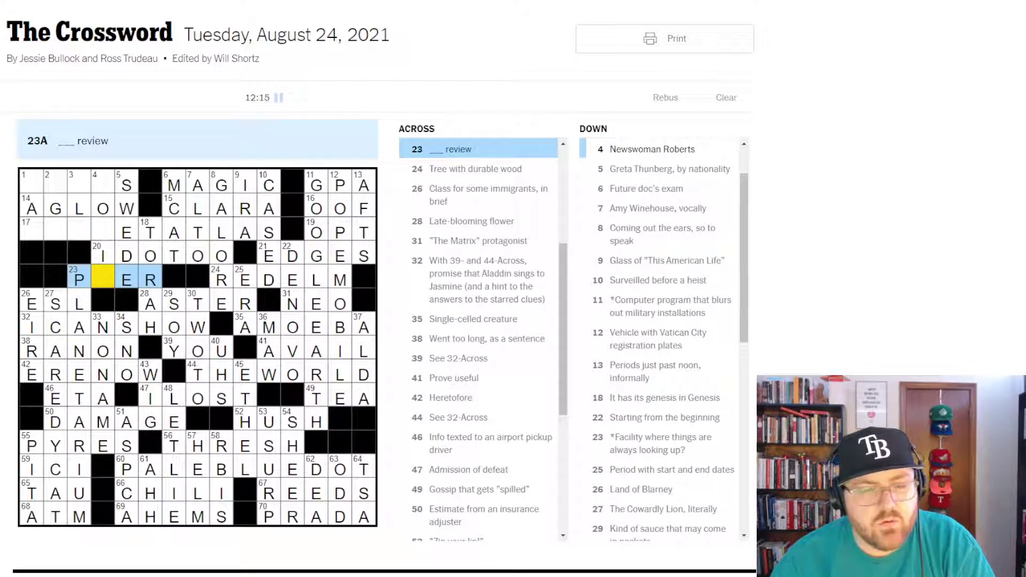
{"action": "type", "text": "E"}
Fill 1-Across with TALCS.
{"action": "left_click", "coordinate": [102, 233]}
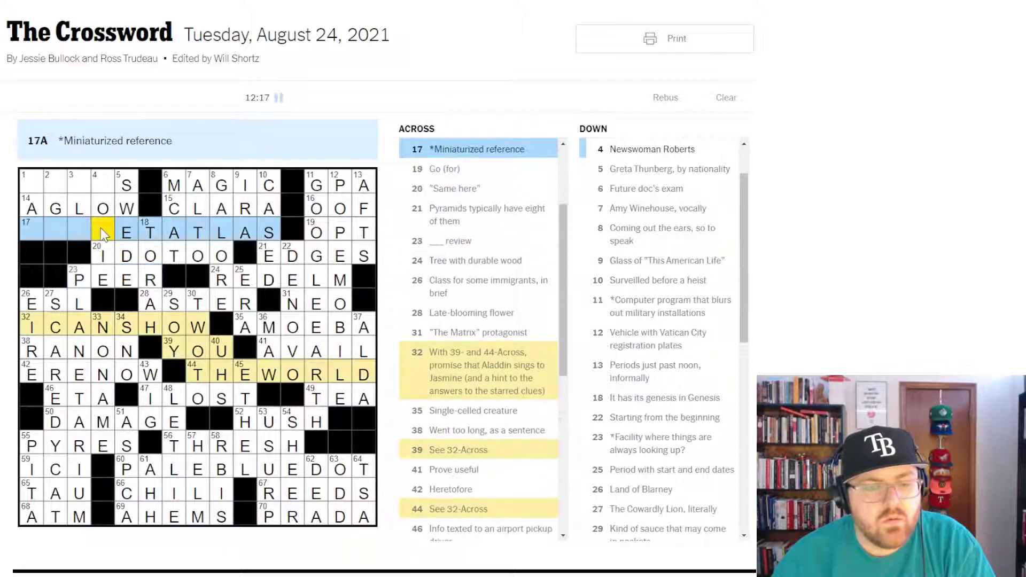
{"action": "left_click", "coordinate": [105, 184]}
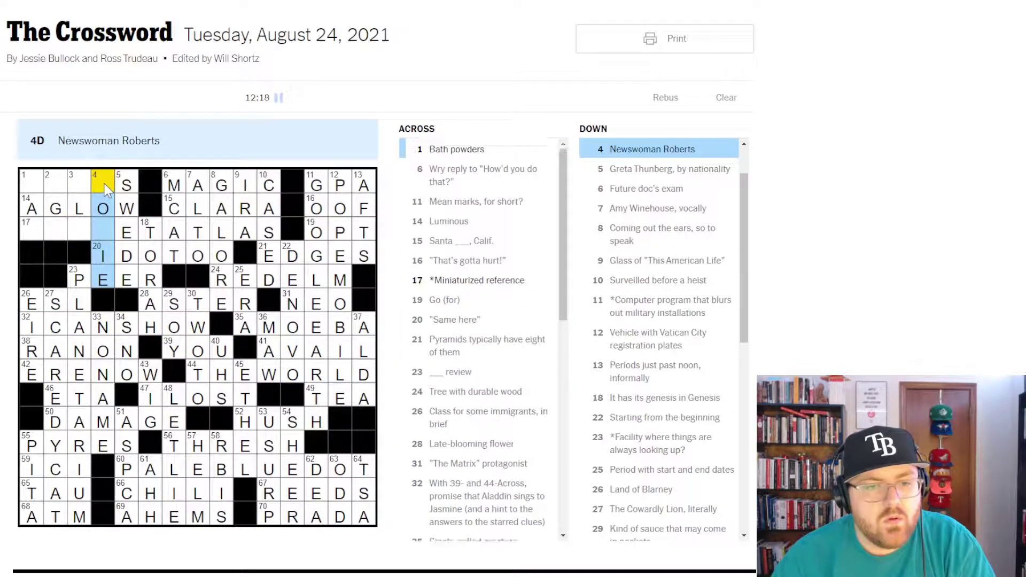
{"action": "left_click", "coordinate": [29, 186]}
{"action": "type", "text": "SA"}
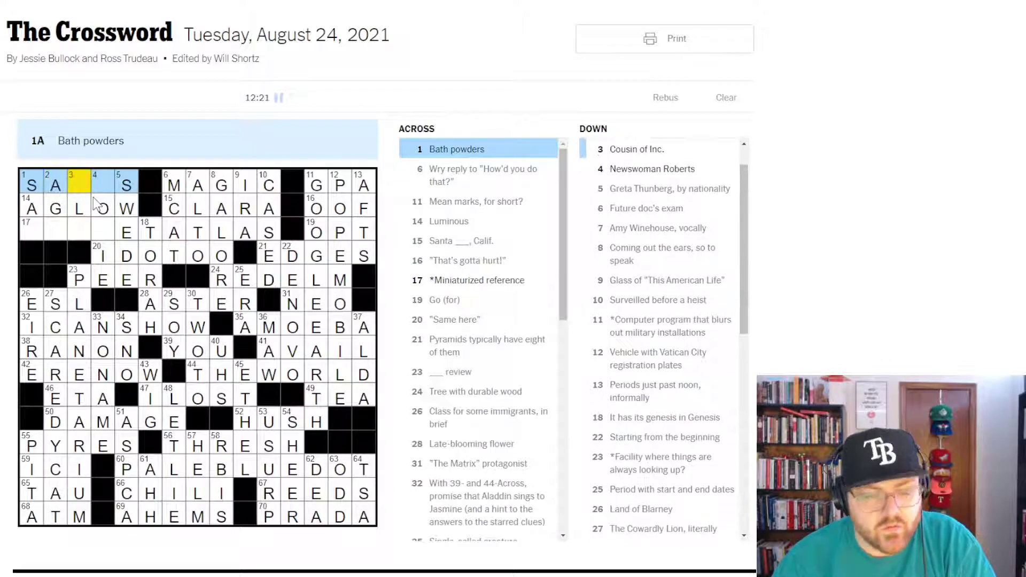
{"action": "type", "text": "LT"}
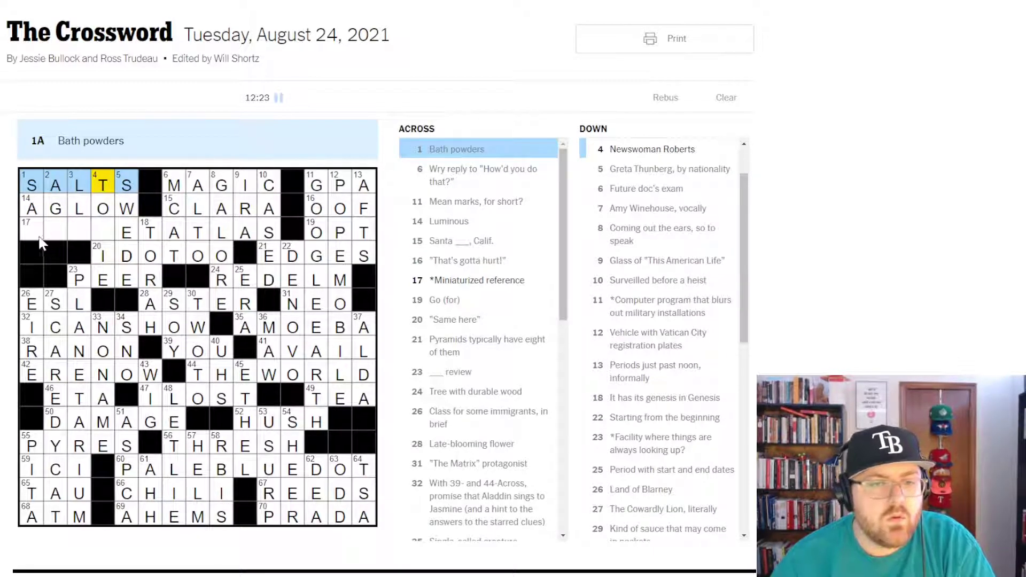
Fill 17-Across square by square with POC…K, fixing 1-Across, to finish in 12:48.
{"action": "left_click", "coordinate": [40, 241]}
{"action": "left_click", "coordinate": [56, 233]}
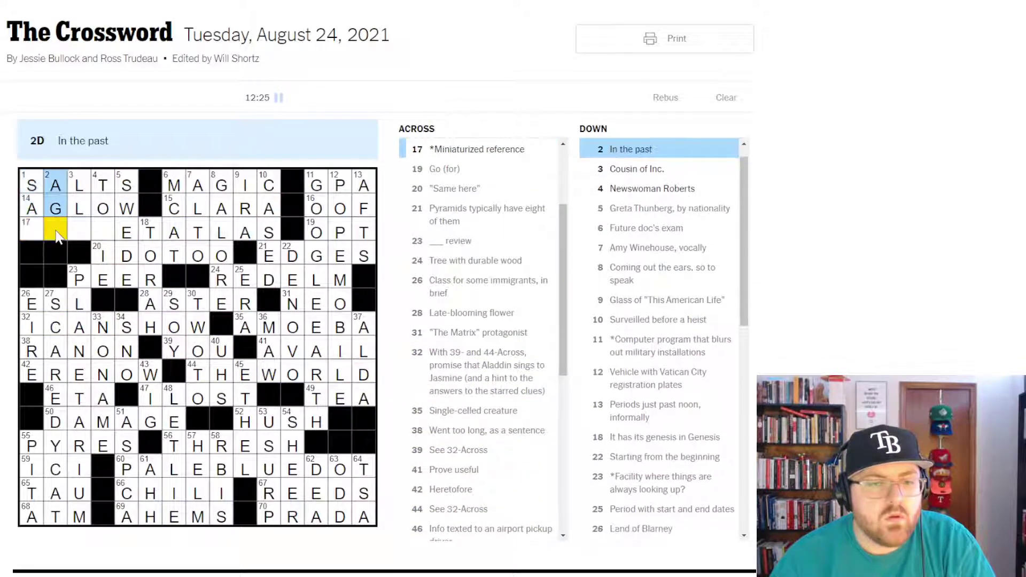
{"action": "type", "text": "O"}
{"action": "left_click", "coordinate": [78, 235]}
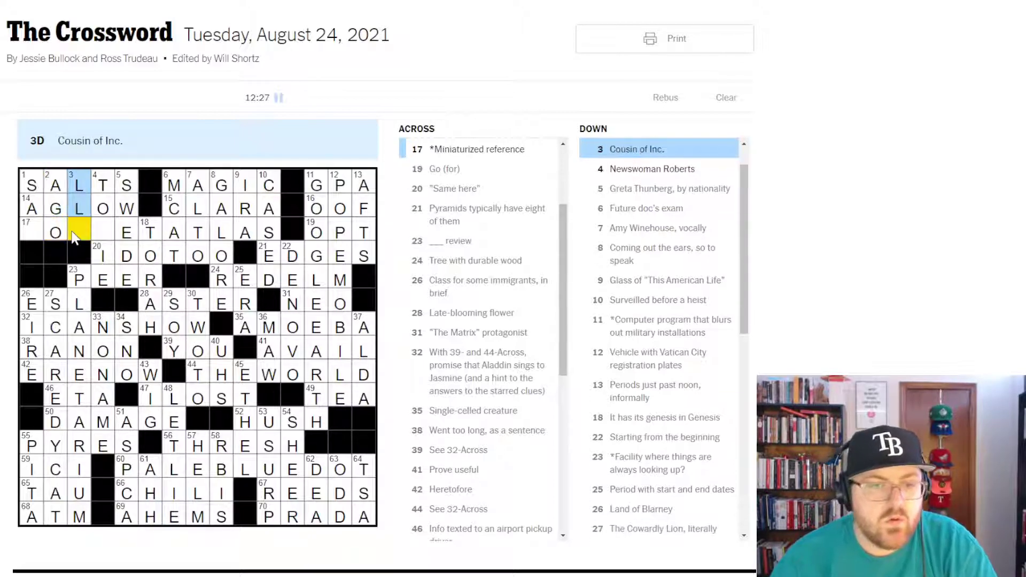
{"action": "type", "text": "C"}
{"action": "left_click", "coordinate": [97, 234]}
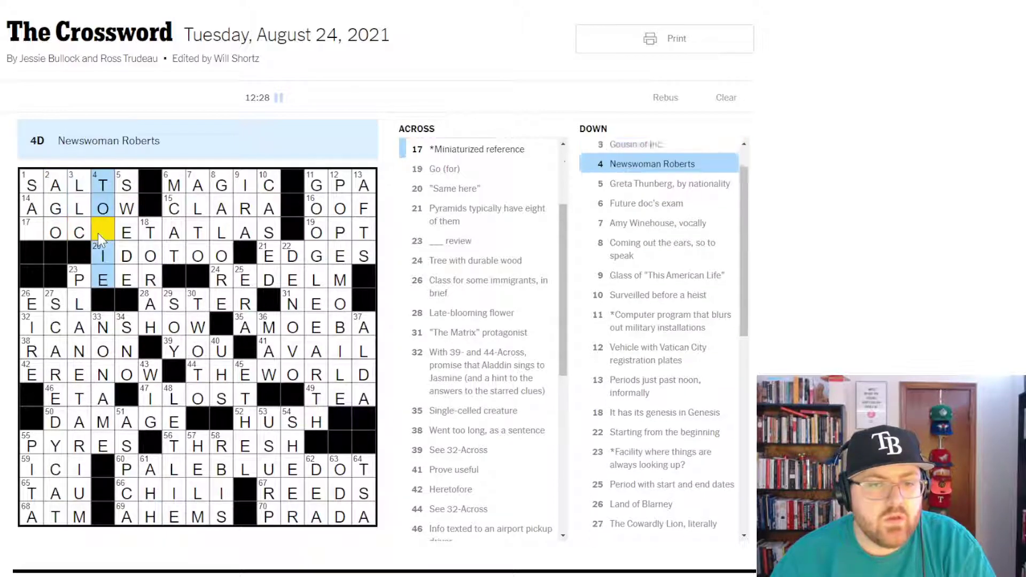
{"action": "left_click", "coordinate": [36, 234]}
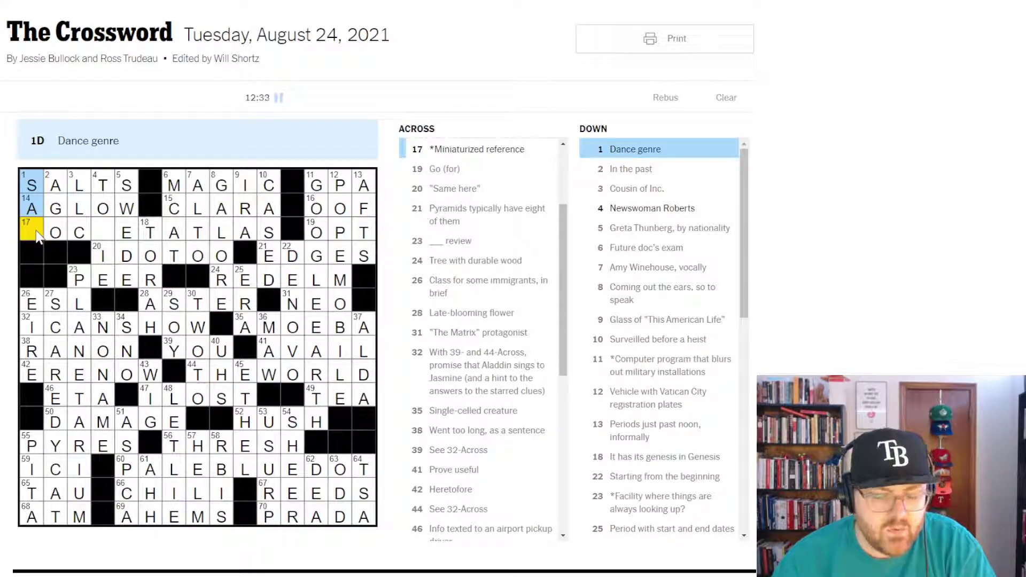
{"action": "type", "text": "P"}
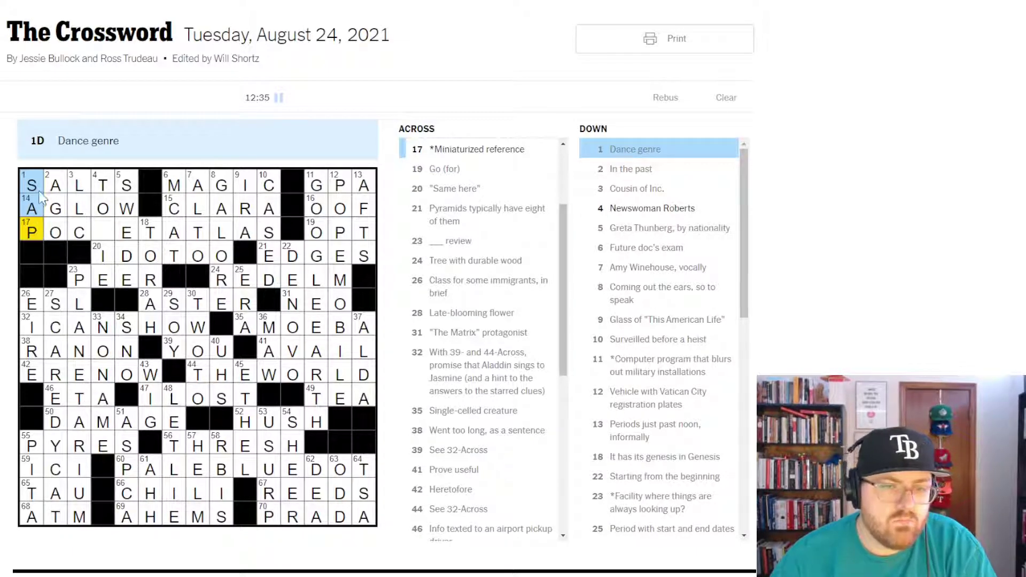
{"action": "left_click", "coordinate": [37, 189]}
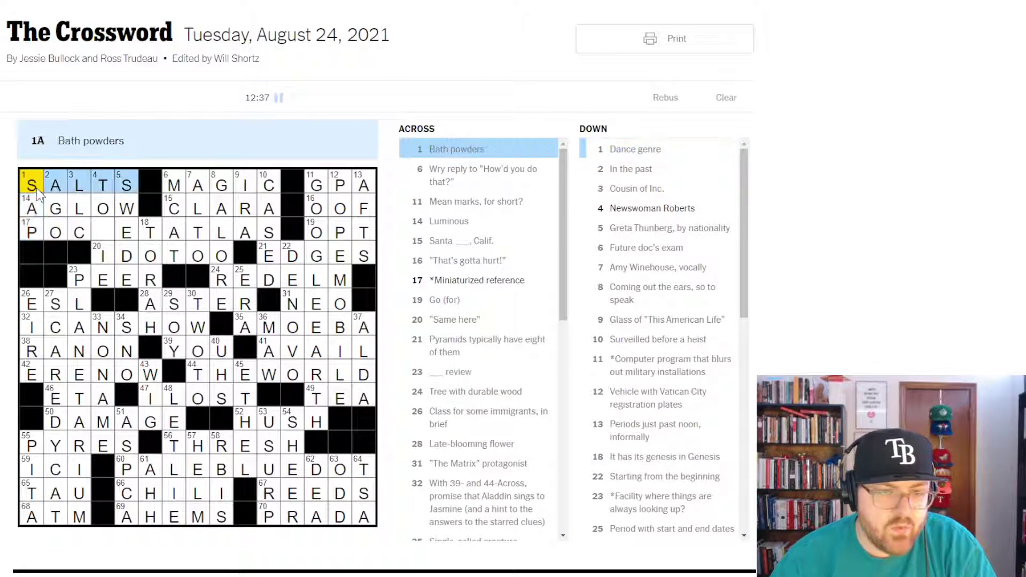
{"action": "type", "text": "t"}
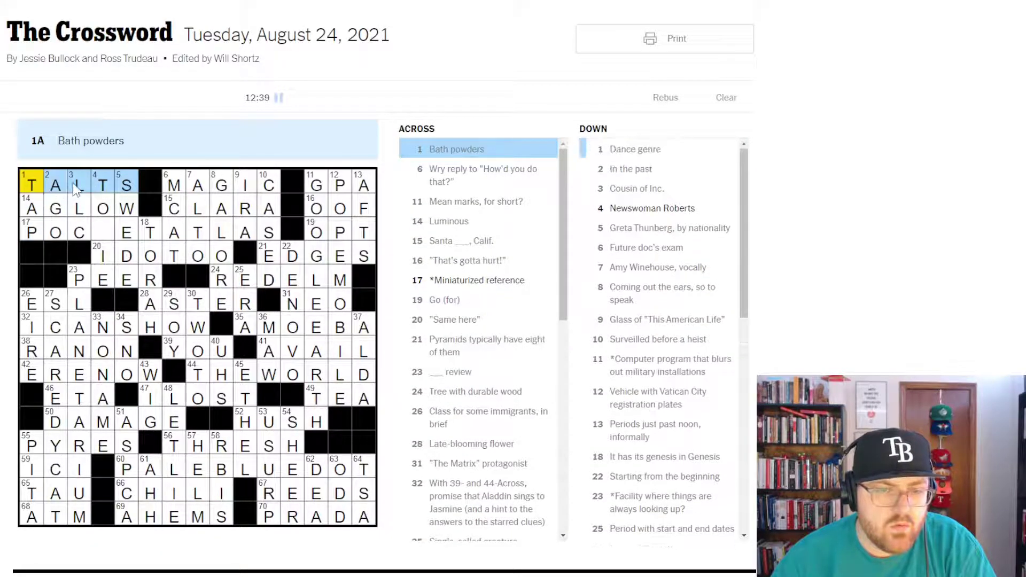
{"action": "type", "text": "talc"}
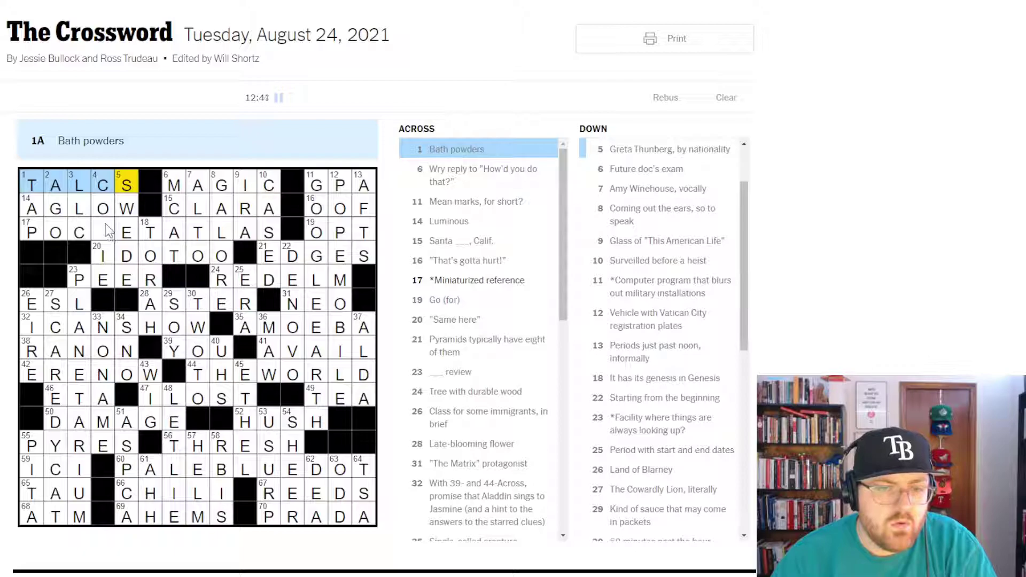
{"action": "left_click", "coordinate": [104, 233]}
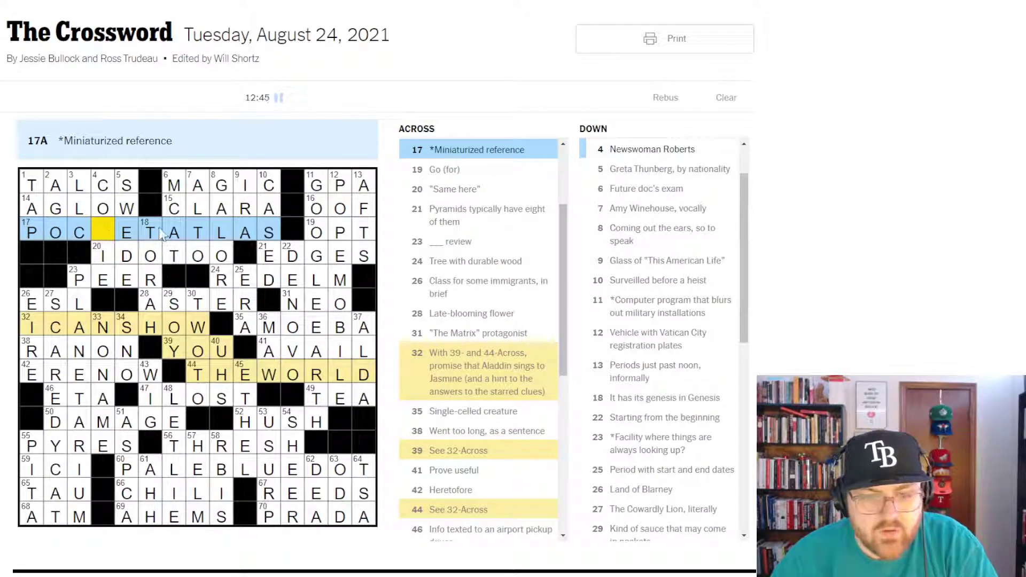
{"action": "left_click", "coordinate": [99, 232]}
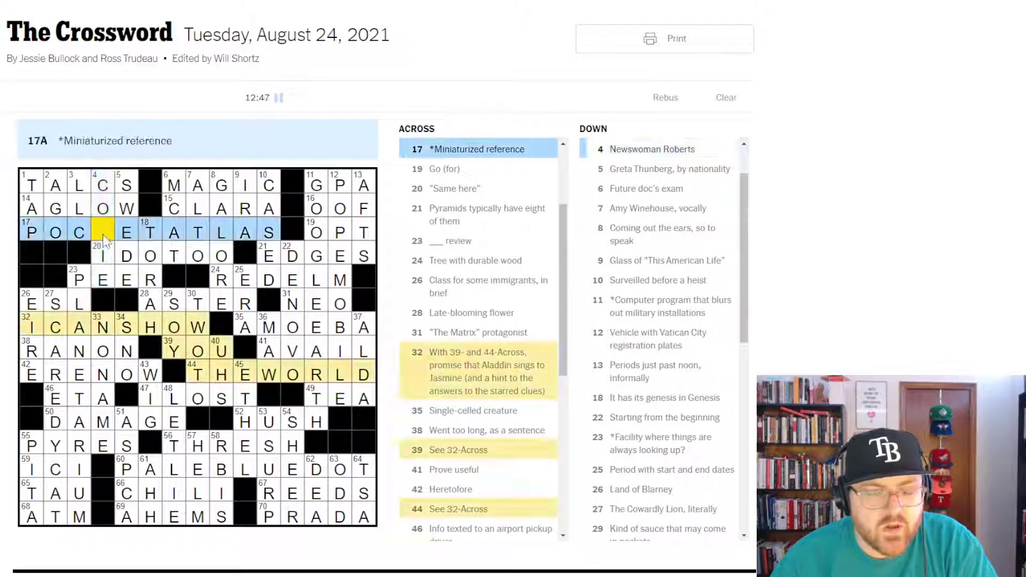
{"action": "type", "text": "k"}
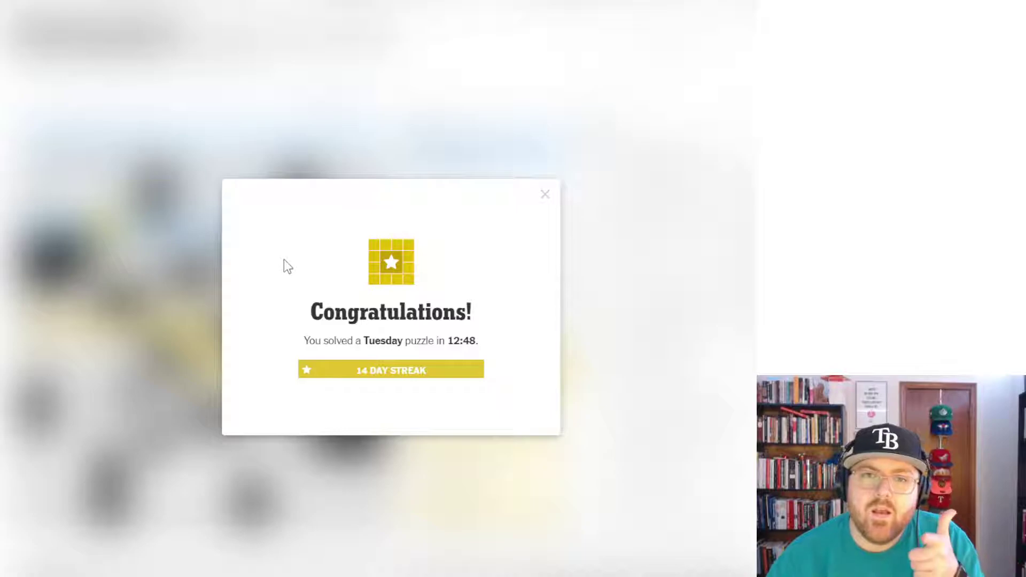
Dismiss the congratulations message and review the 4-Down, 14-Across and 20-Across entries.
{"action": "left_click", "coordinate": [545, 195]}
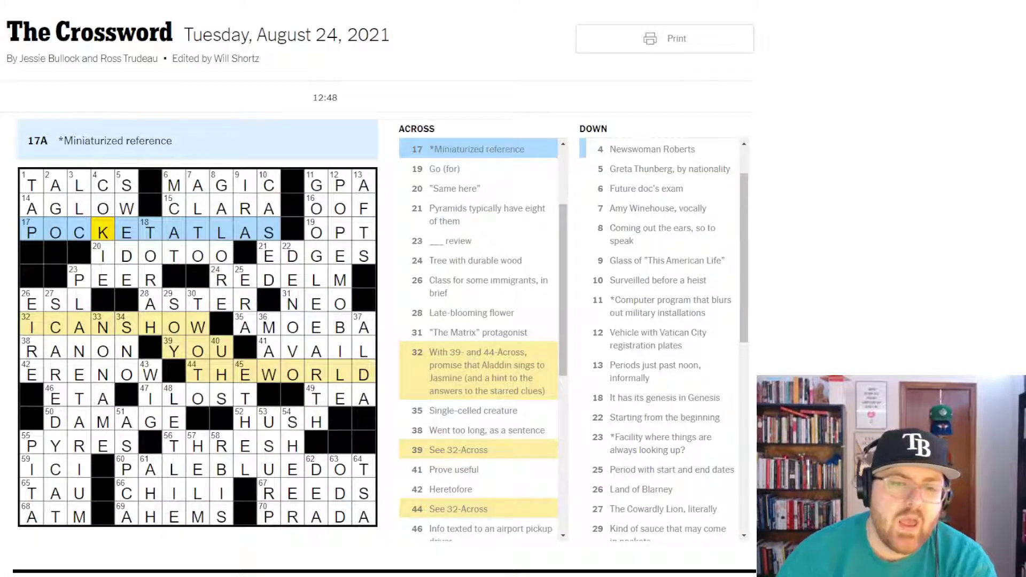
{"action": "left_click", "coordinate": [105, 229]}
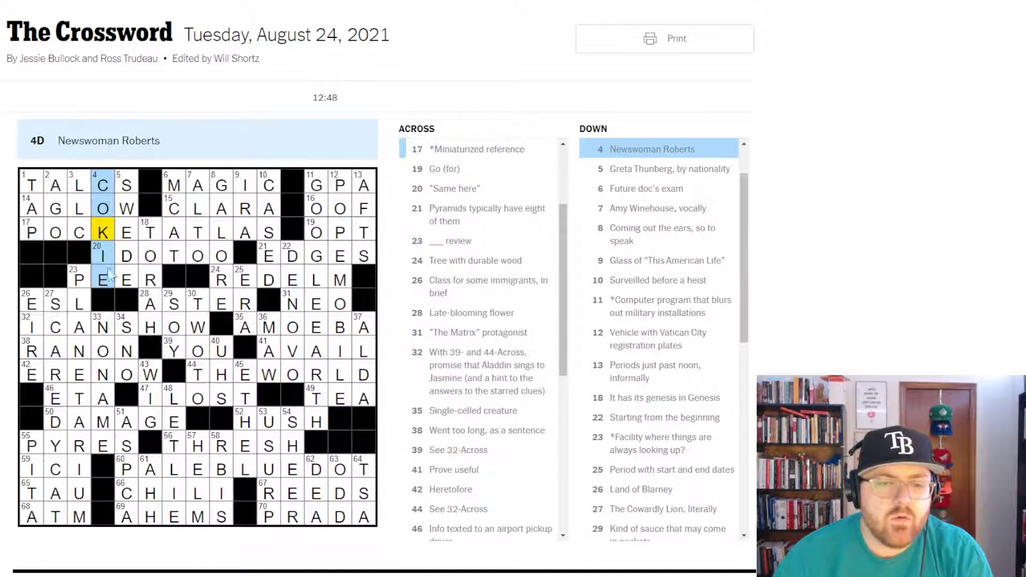
{"action": "left_click", "coordinate": [99, 214]}
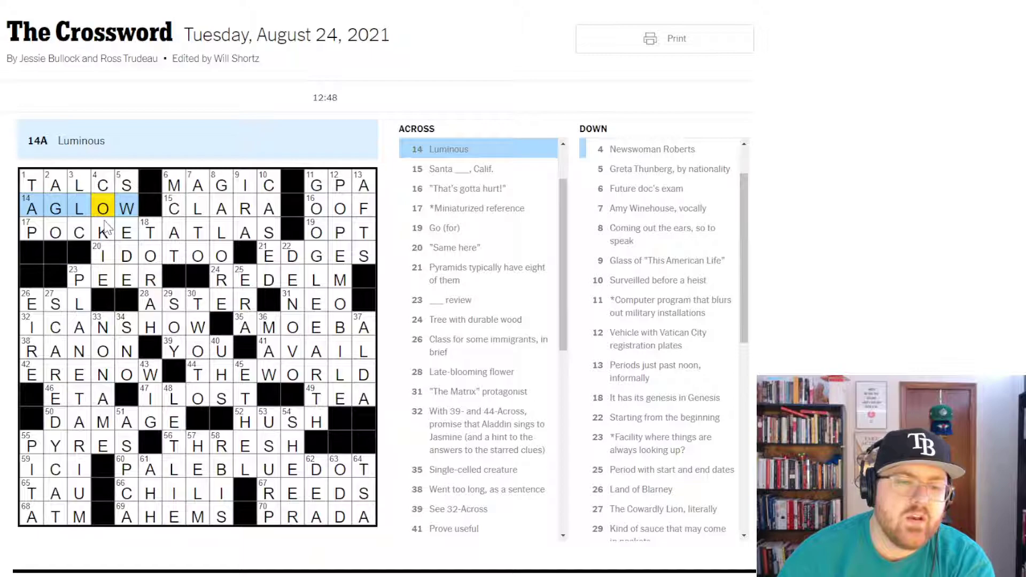
{"action": "left_click", "coordinate": [101, 255]}
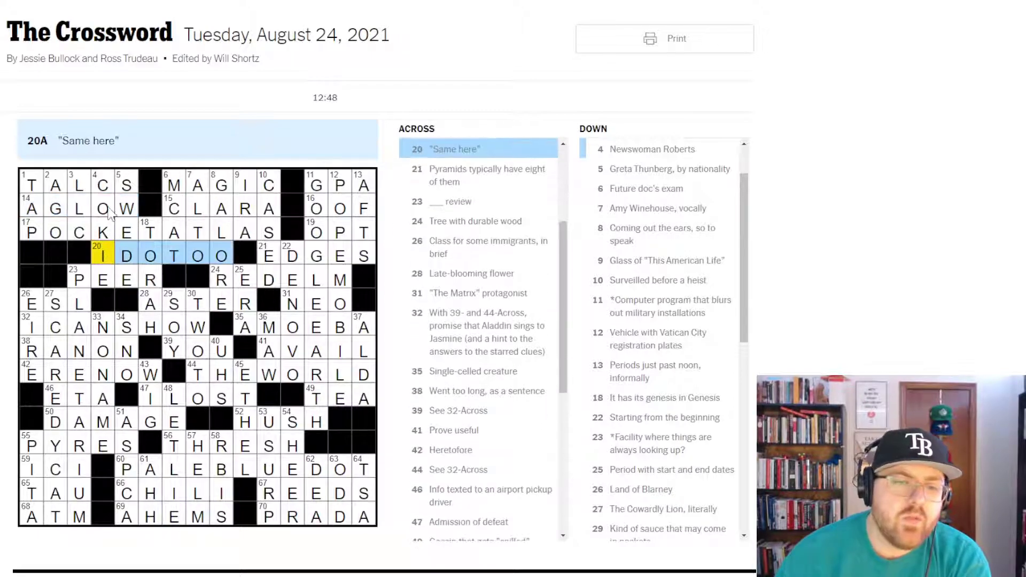
{"action": "left_click", "coordinate": [101, 253]}
{"action": "type", "text": "I"}
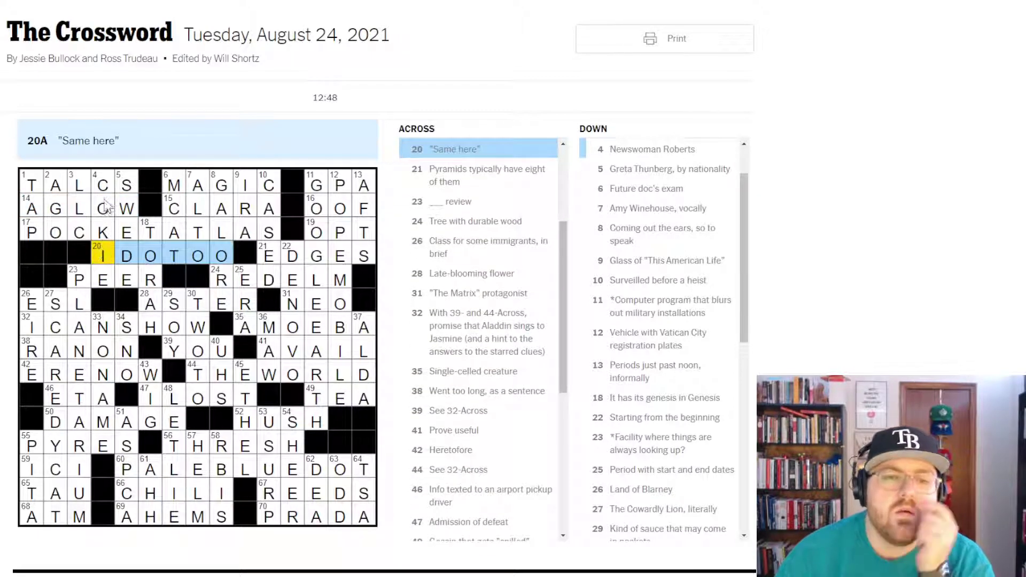
{"action": "double_click", "coordinate": [105, 186]}
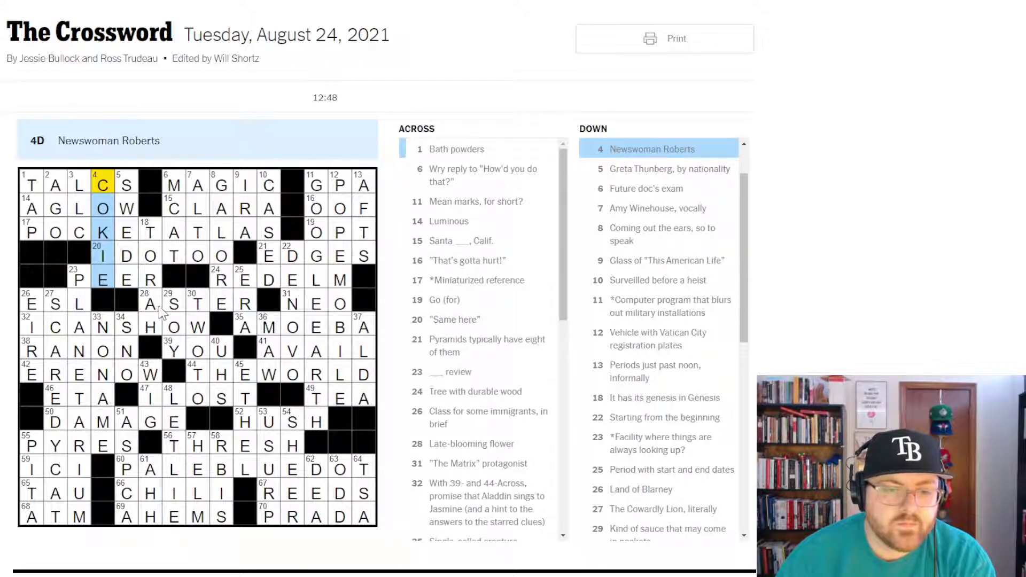
Select the 32-Across, 60-Across PALEBLUEDOT and 67-Across REEDS answers.
{"action": "left_click", "coordinate": [113, 322]}
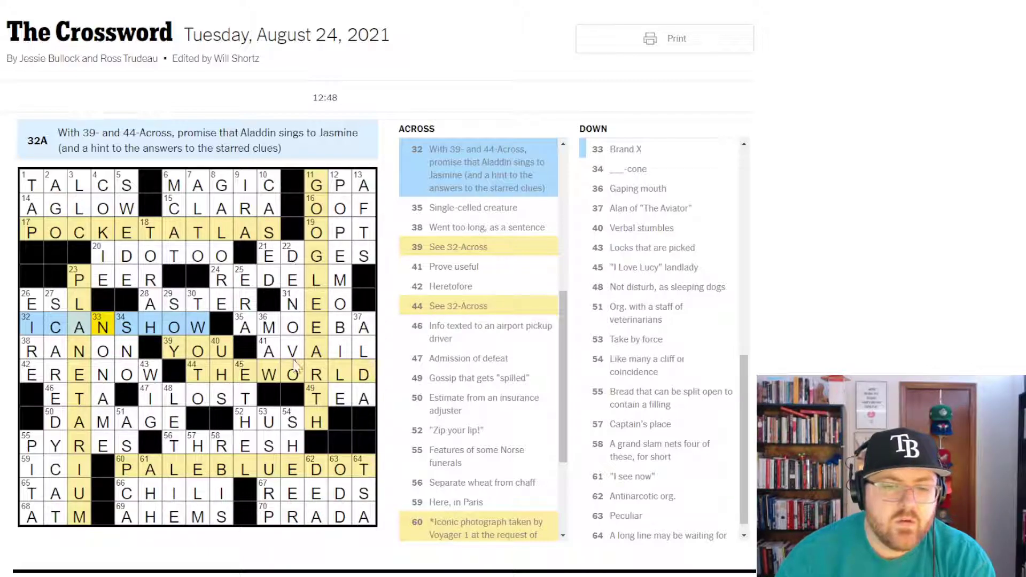
{"action": "left_click", "coordinate": [310, 177]}
{"action": "type", "text": "G"}
{"action": "left_click", "coordinate": [159, 467]}
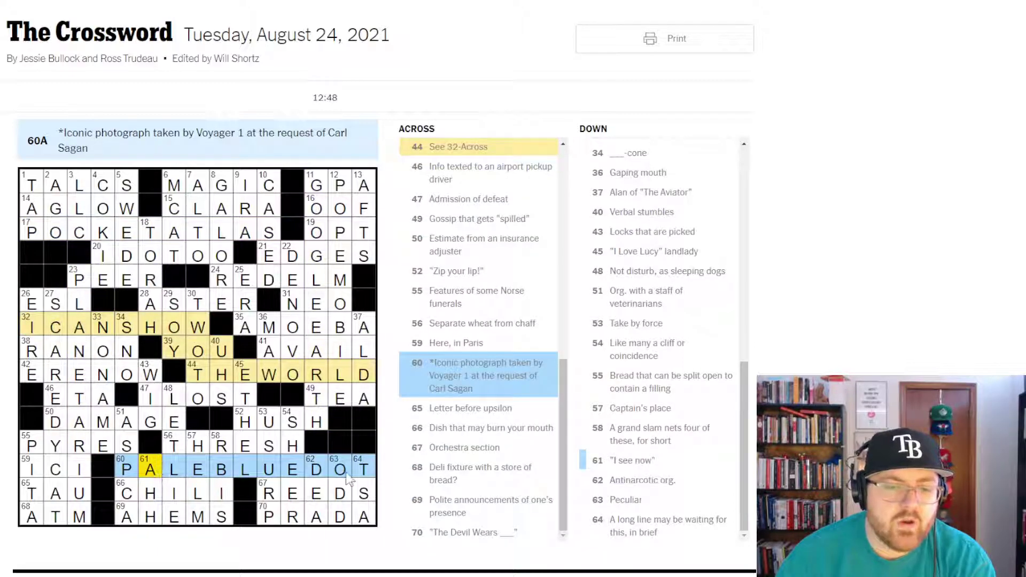
{"action": "left_click", "coordinate": [267, 495]}
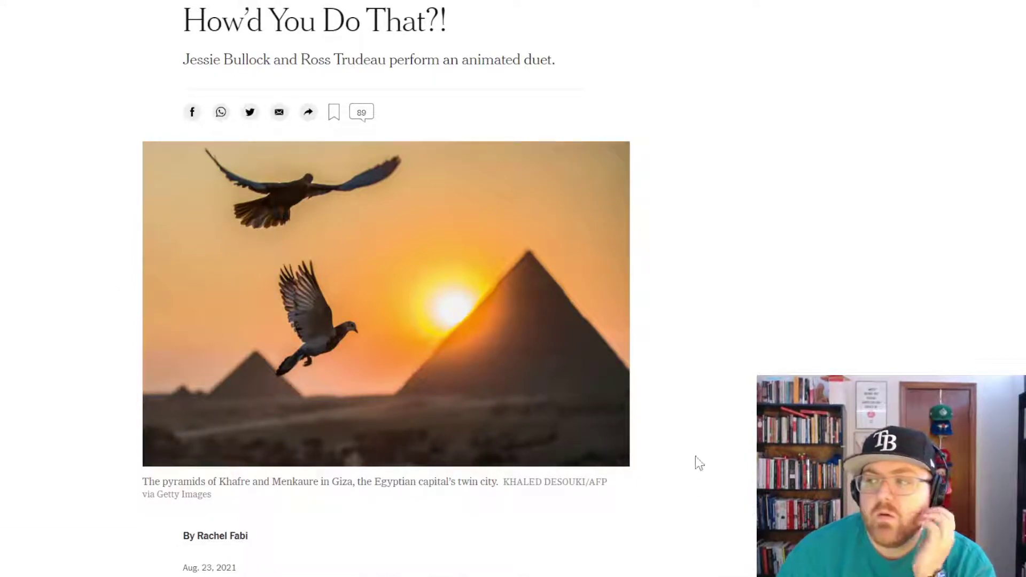
{"action": "scroll", "coordinate": [691, 430], "scroll_direction": "down", "scroll_amount": 5}
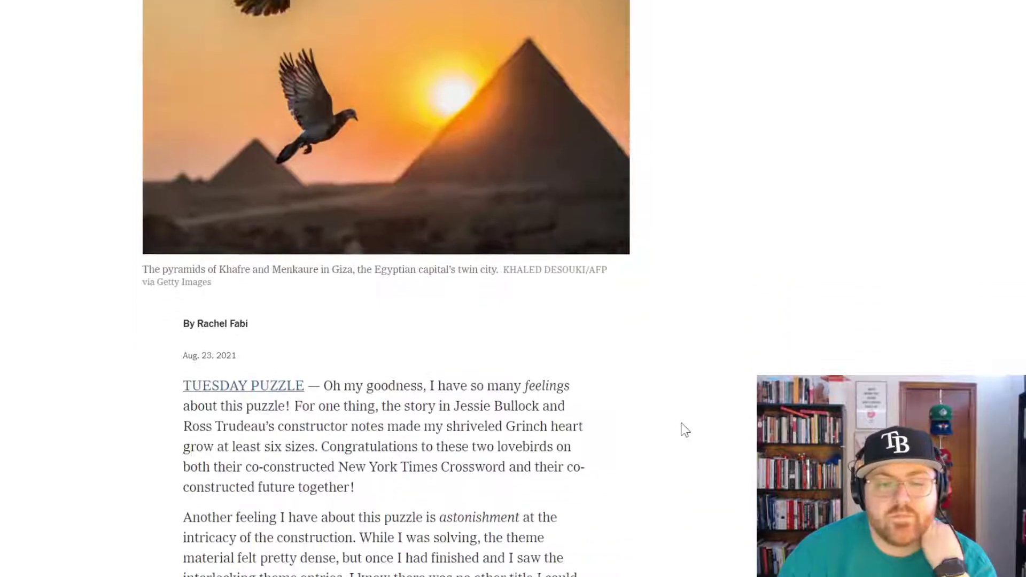
Highlight 'feelings' and the DE NOVO note, then check 22-Down DE NOVO in the grid.
{"action": "double_click", "coordinate": [536, 167]}
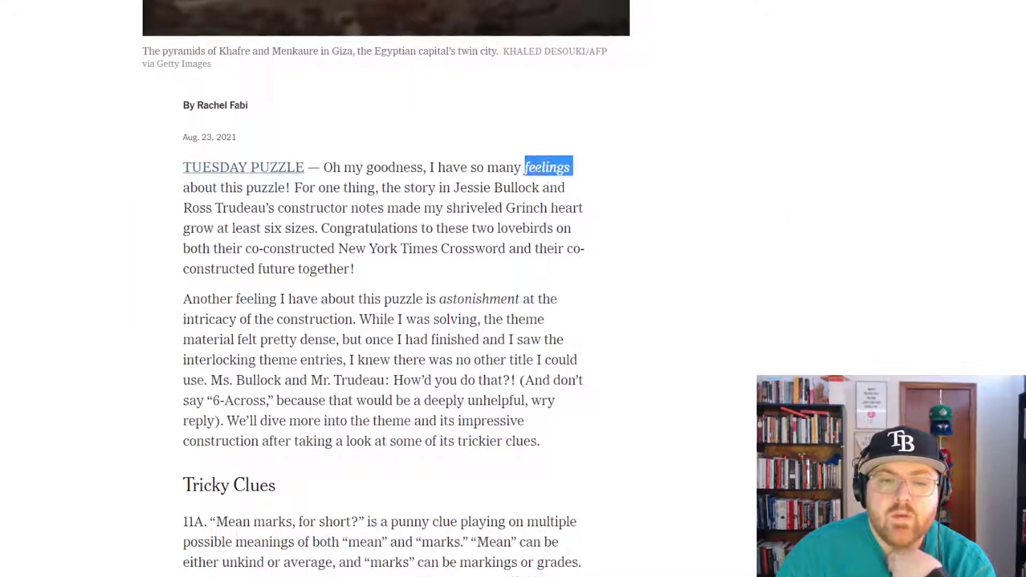
{"action": "left_click", "coordinate": [557, 231]}
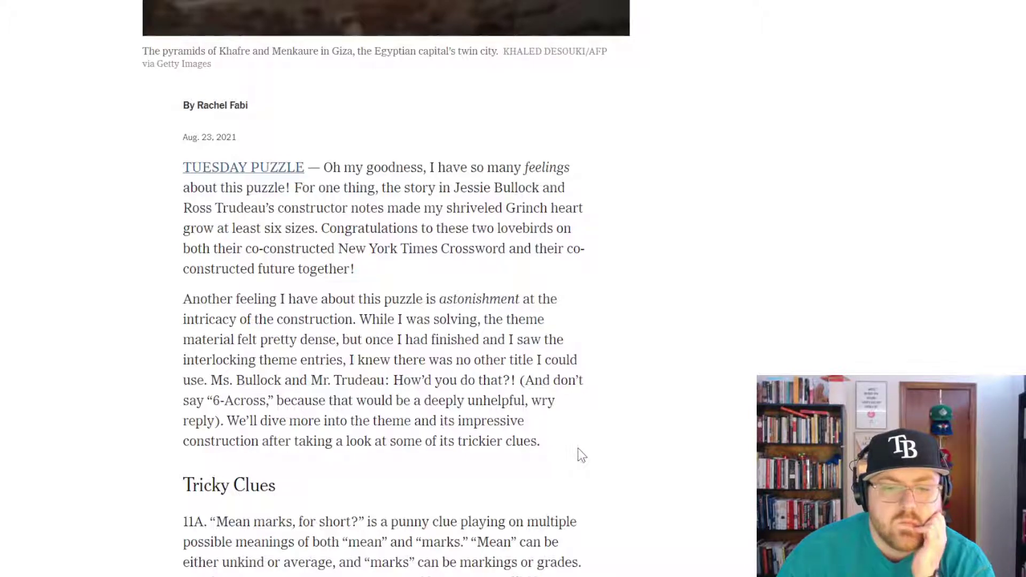
{"action": "scroll", "coordinate": [575, 455], "scroll_direction": "down", "scroll_amount": 5}
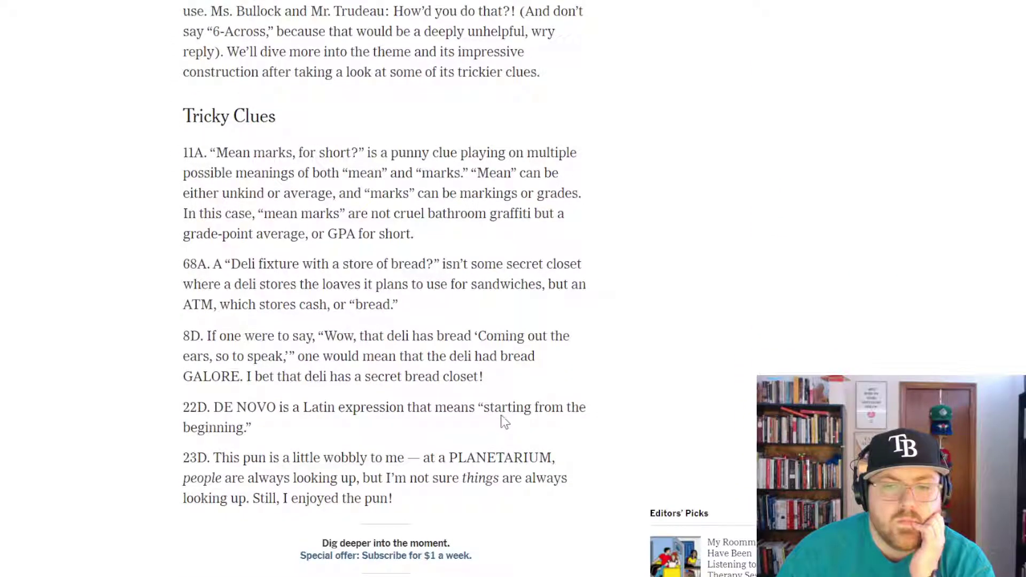
{"action": "scroll", "coordinate": [499, 424], "scroll_direction": "down", "scroll_amount": 3}
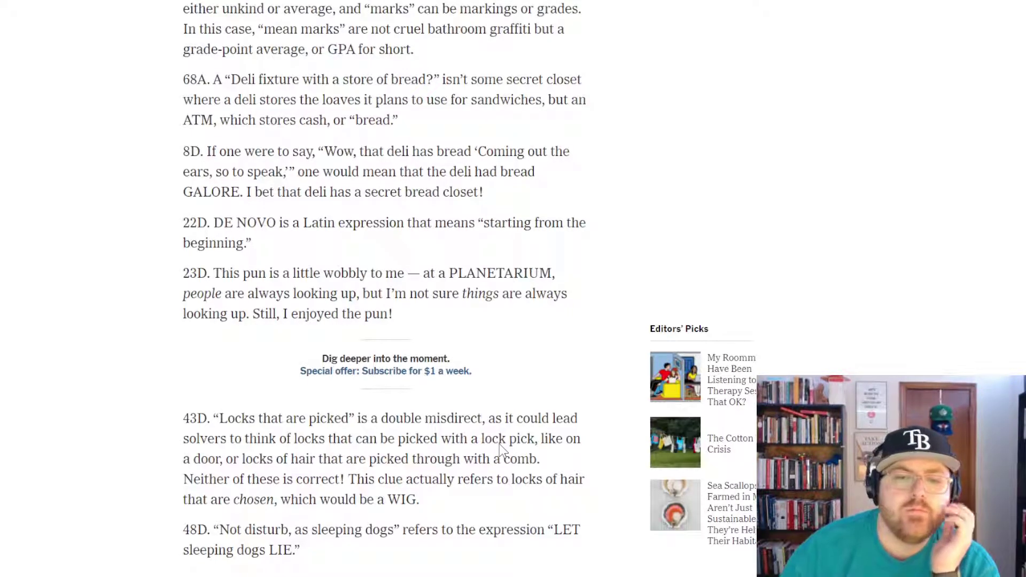
{"action": "left_click_drag", "start_coordinate": [214, 224], "coordinate": [277, 223]}
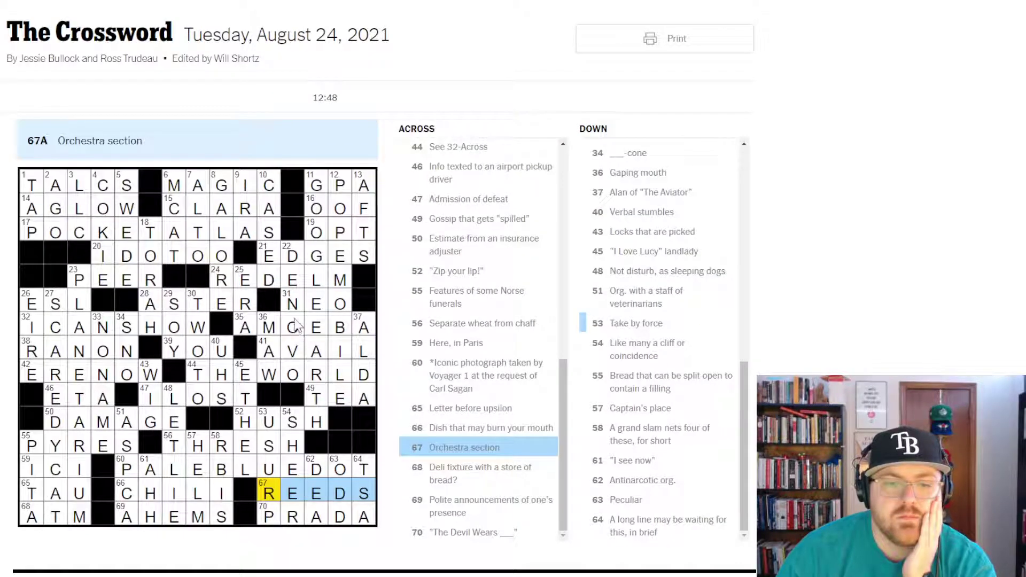
{"action": "left_click", "coordinate": [293, 269]}
{"action": "left_click", "coordinate": [295, 268]}
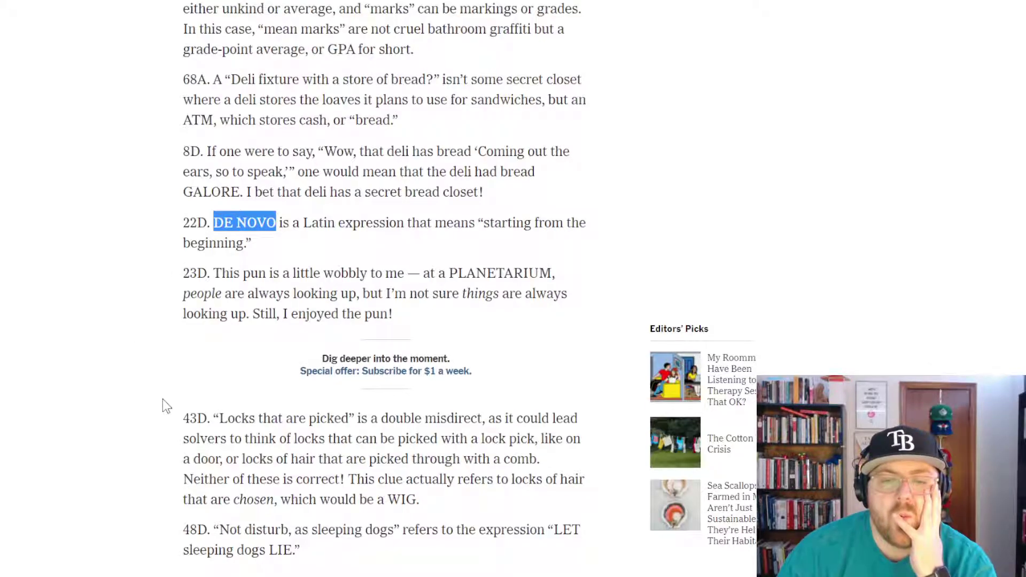
Highlight and then clear the 43-Down paragraph about WIG.
{"action": "left_click", "coordinate": [245, 454]}
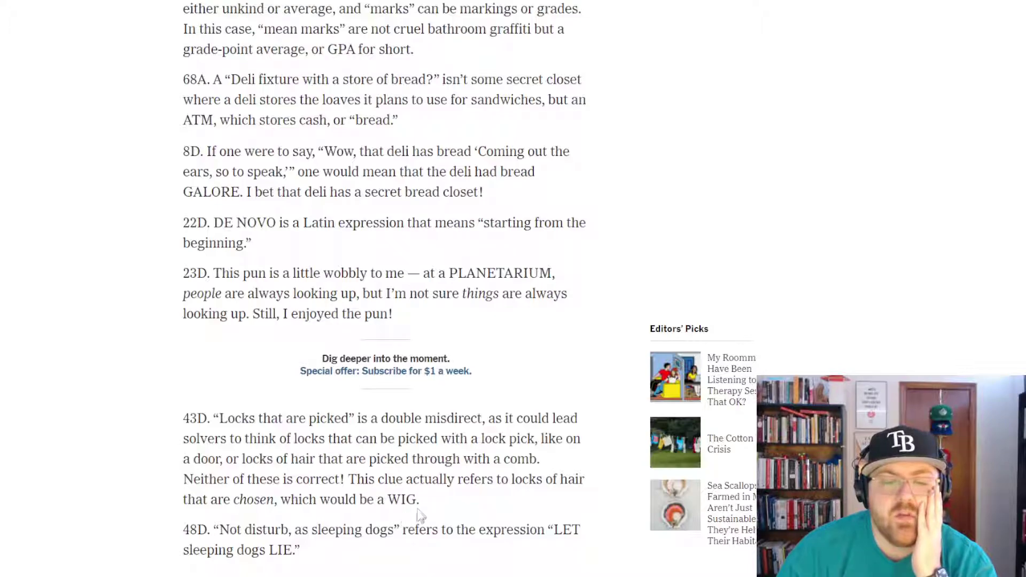
{"action": "left_click_drag", "start_coordinate": [420, 501], "coordinate": [214, 418]}
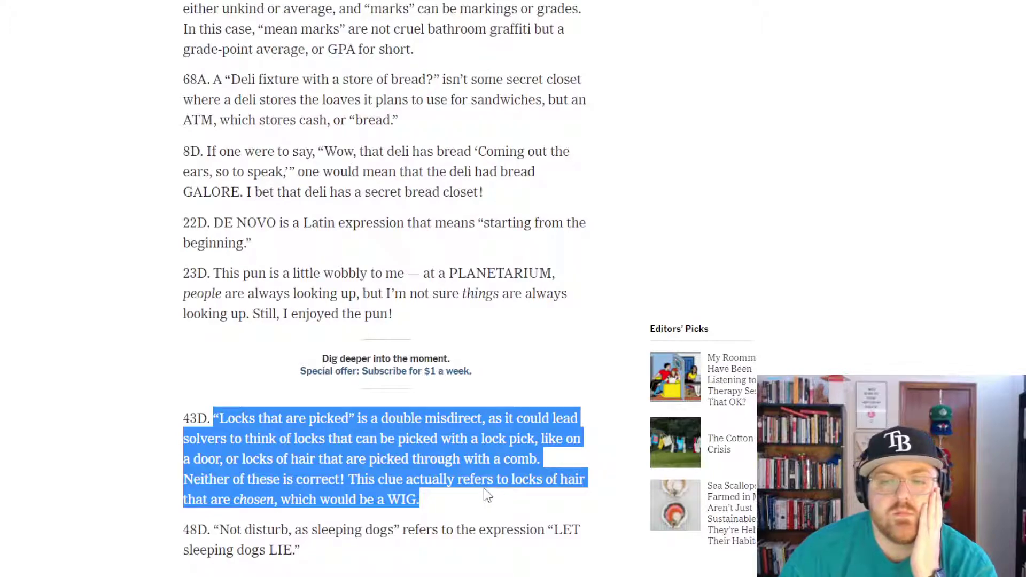
{"action": "left_click", "coordinate": [473, 497]}
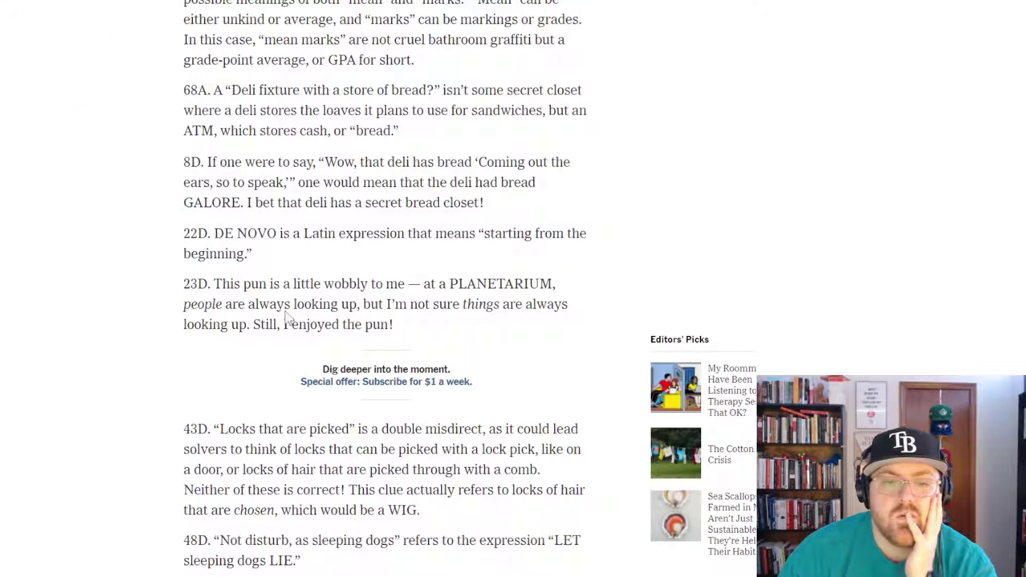
{"action": "scroll", "coordinate": [160, 375], "scroll_direction": "down", "scroll_amount": 5}
{"action": "scroll", "coordinate": [56, 327], "scroll_direction": "down", "scroll_amount": 1}
{"action": "scroll", "coordinate": [57, 326], "scroll_direction": "down", "scroll_amount": 1}
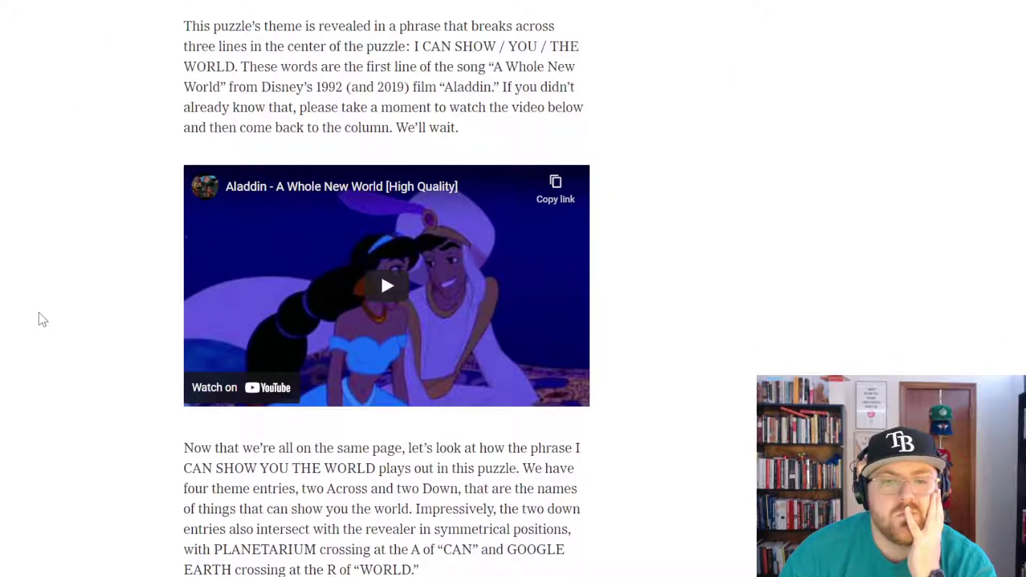
{"action": "scroll", "coordinate": [69, 318], "scroll_direction": "down", "scroll_amount": 3}
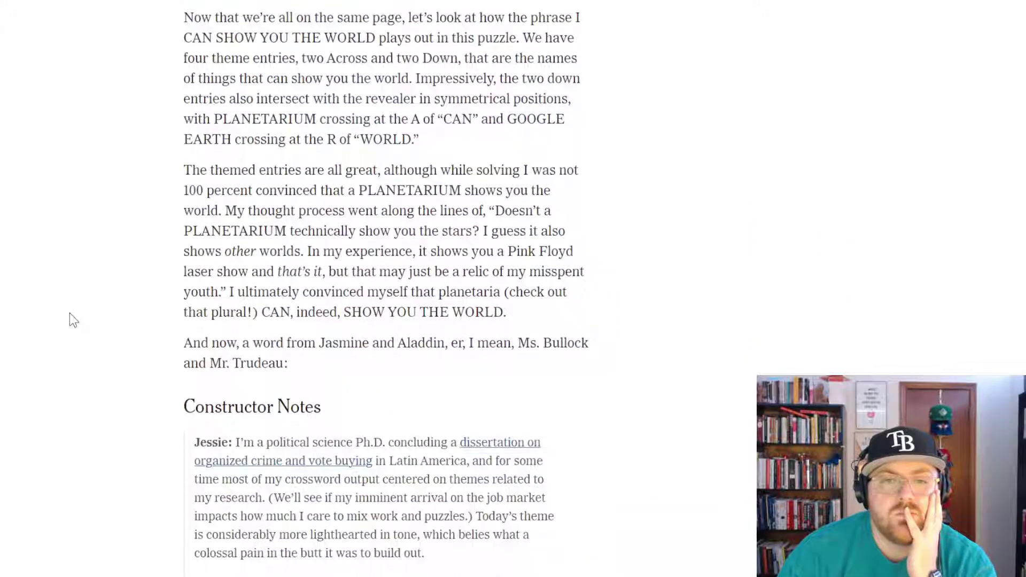
{"action": "scroll", "coordinate": [70, 318], "scroll_direction": "down", "scroll_amount": 2}
{"action": "scroll", "coordinate": [106, 305], "scroll_direction": "down", "scroll_amount": 1}
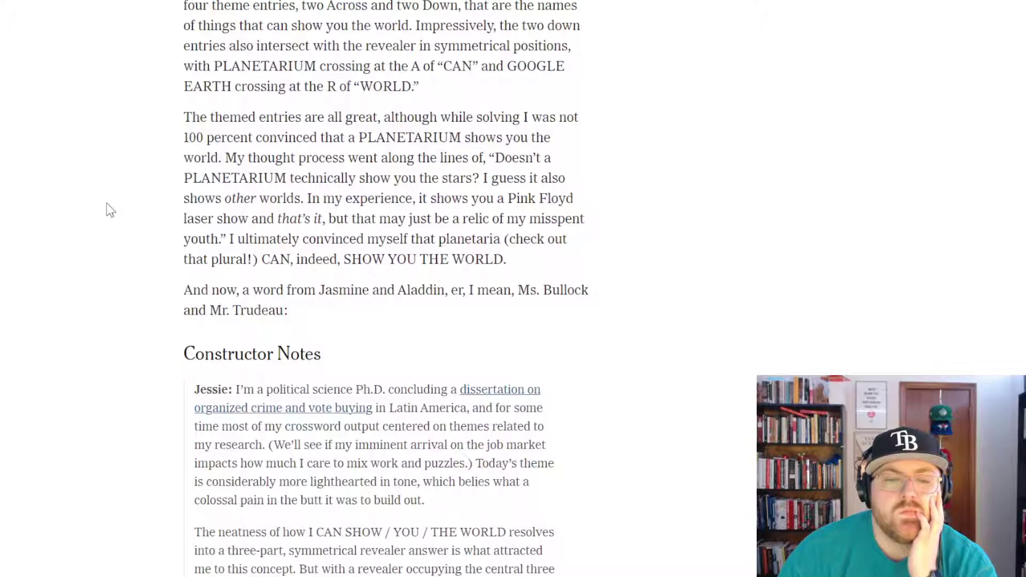
{"action": "scroll", "coordinate": [124, 194], "scroll_direction": "down", "scroll_amount": 4}
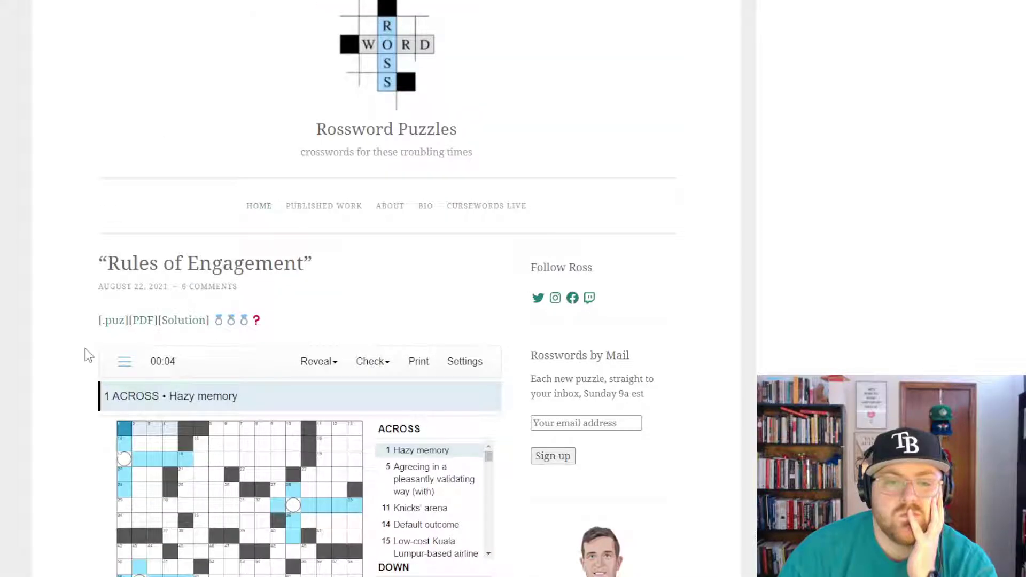
{"action": "scroll", "coordinate": [53, 357], "scroll_direction": "down", "scroll_amount": 2}
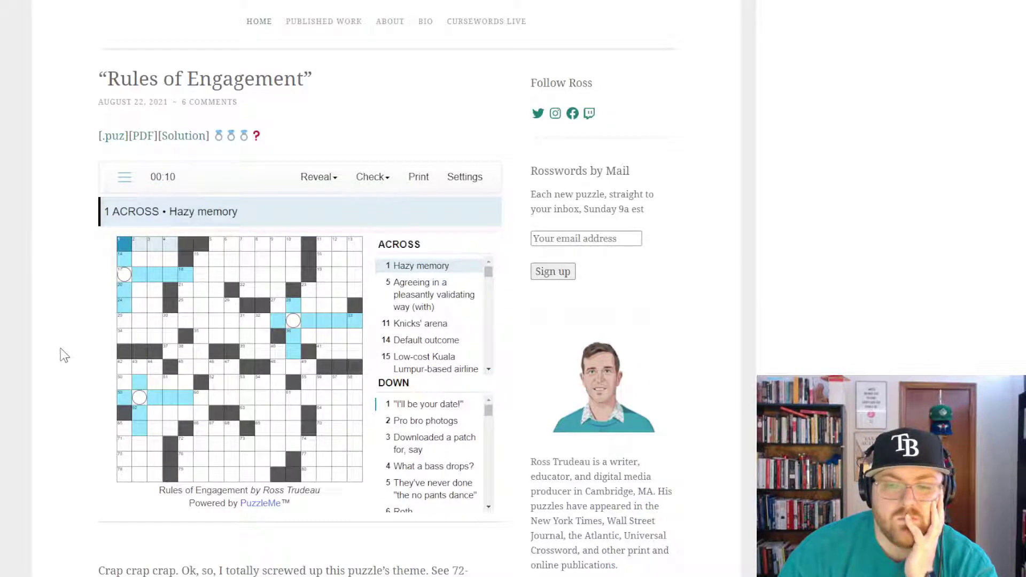
{"action": "scroll", "coordinate": [67, 356], "scroll_direction": "up", "scroll_amount": 2}
{"action": "scroll", "coordinate": [68, 356], "scroll_direction": "up", "scroll_amount": 2}
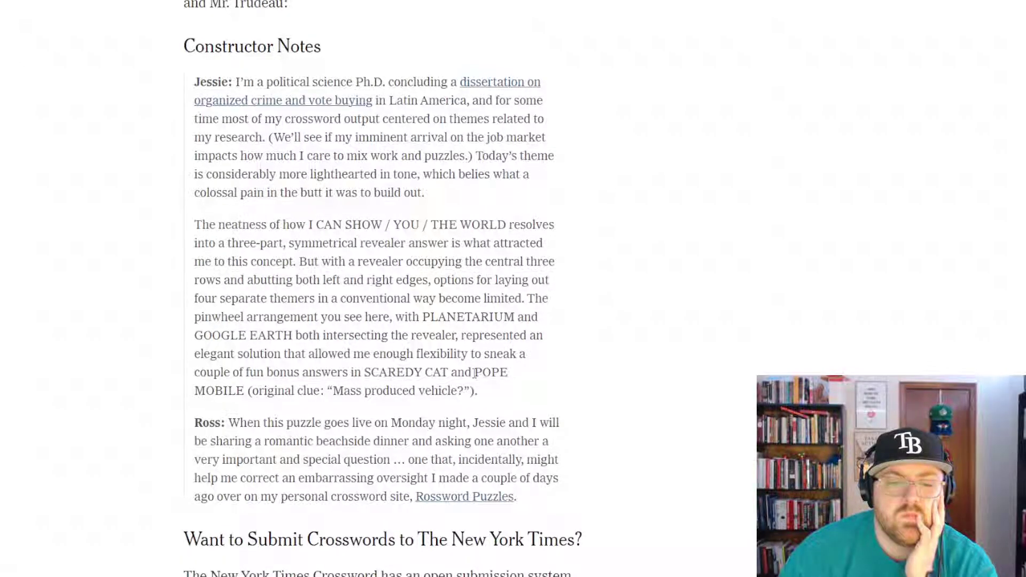
Highlight and clear the POPE MOBILE note, Constructor Notes heading and spoiler warning.
{"action": "left_click_drag", "start_coordinate": [473, 373], "coordinate": [483, 391]}
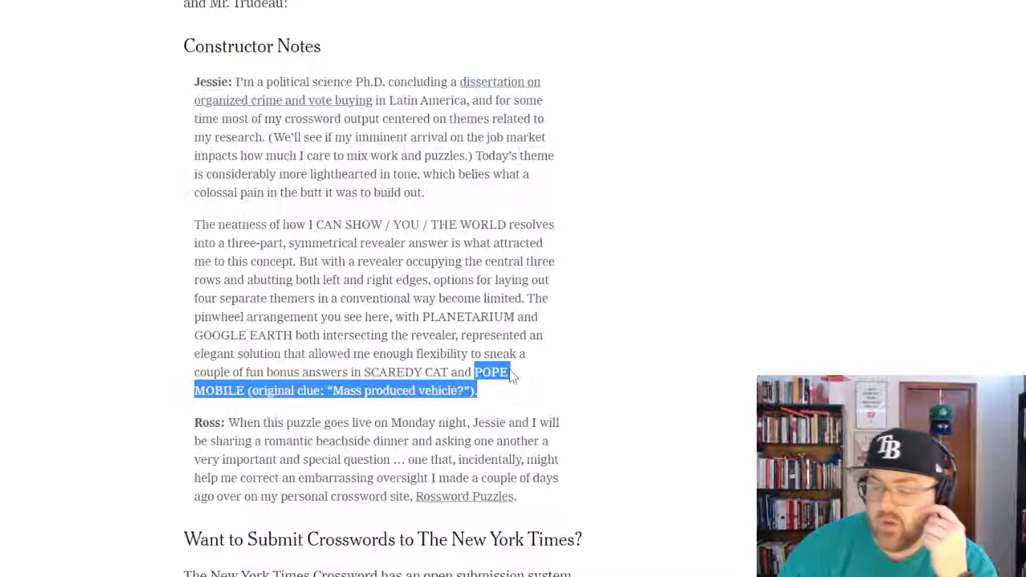
{"action": "left_click", "coordinate": [562, 364]}
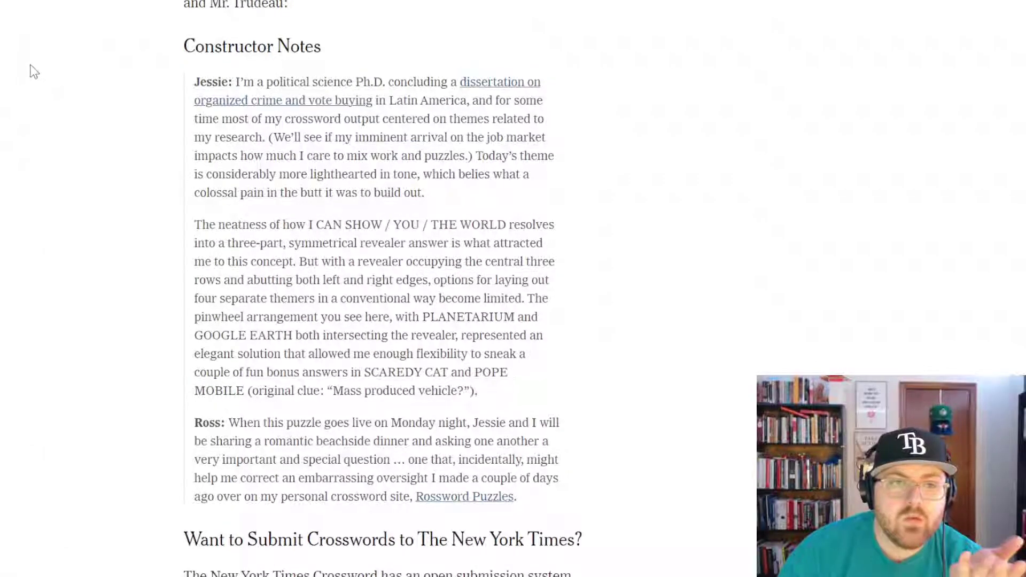
{"action": "scroll", "coordinate": [35, 71], "scroll_direction": "up", "scroll_amount": 5}
{"action": "scroll", "coordinate": [36, 71], "scroll_direction": "up", "scroll_amount": 5}
{"action": "scroll", "coordinate": [36, 71], "scroll_direction": "up", "scroll_amount": 10}
{"action": "scroll", "coordinate": [39, 67], "scroll_direction": "up", "scroll_amount": 10}
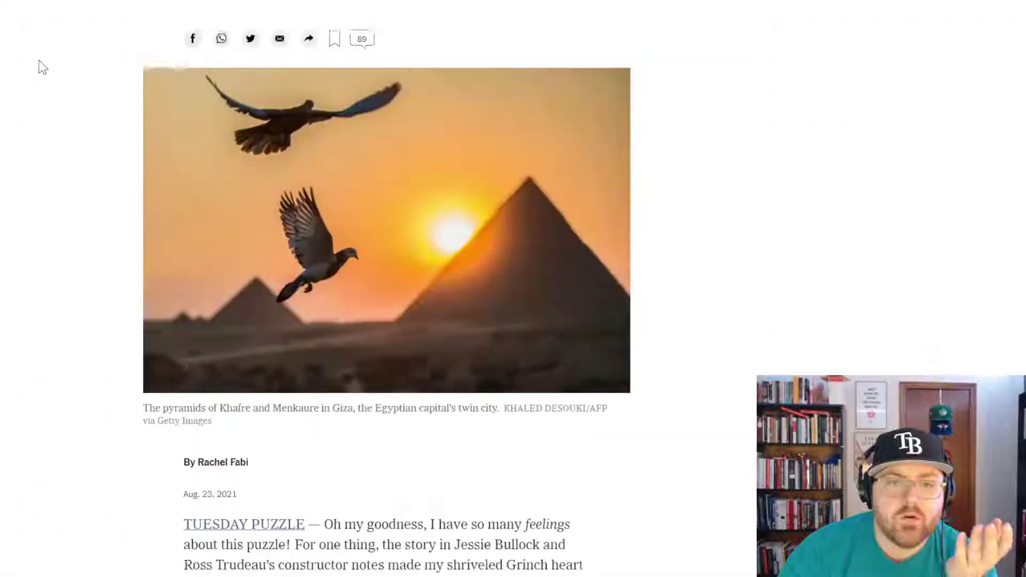
{"action": "scroll", "coordinate": [39, 68], "scroll_direction": "down", "scroll_amount": 15}
{"action": "scroll", "coordinate": [43, 67], "scroll_direction": "down", "scroll_amount": 5}
{"action": "scroll", "coordinate": [40, 66], "scroll_direction": "down", "scroll_amount": 4}
{"action": "scroll", "coordinate": [39, 67], "scroll_direction": "down", "scroll_amount": 2}
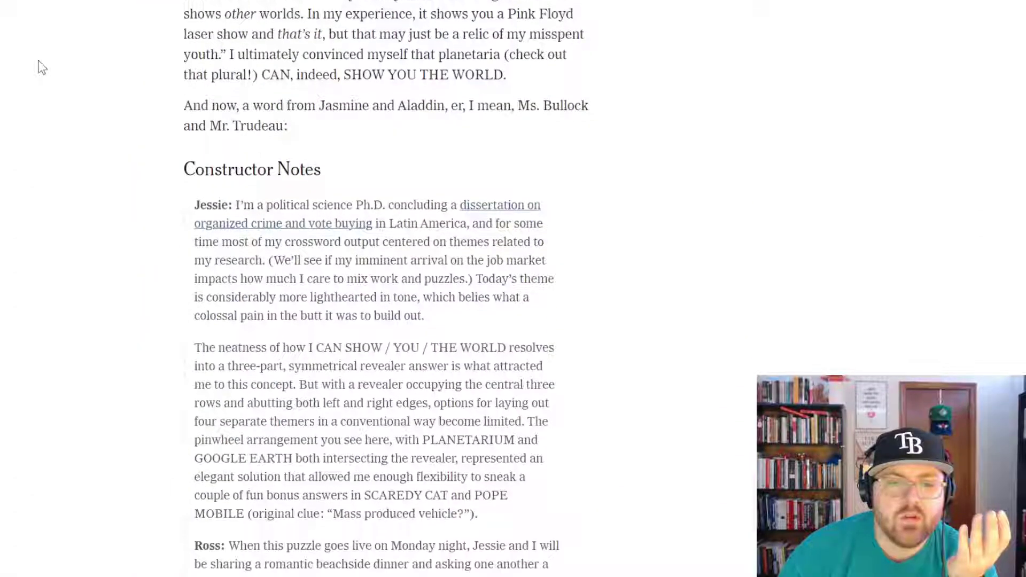
{"action": "scroll", "coordinate": [40, 67], "scroll_direction": "down", "scroll_amount": 1}
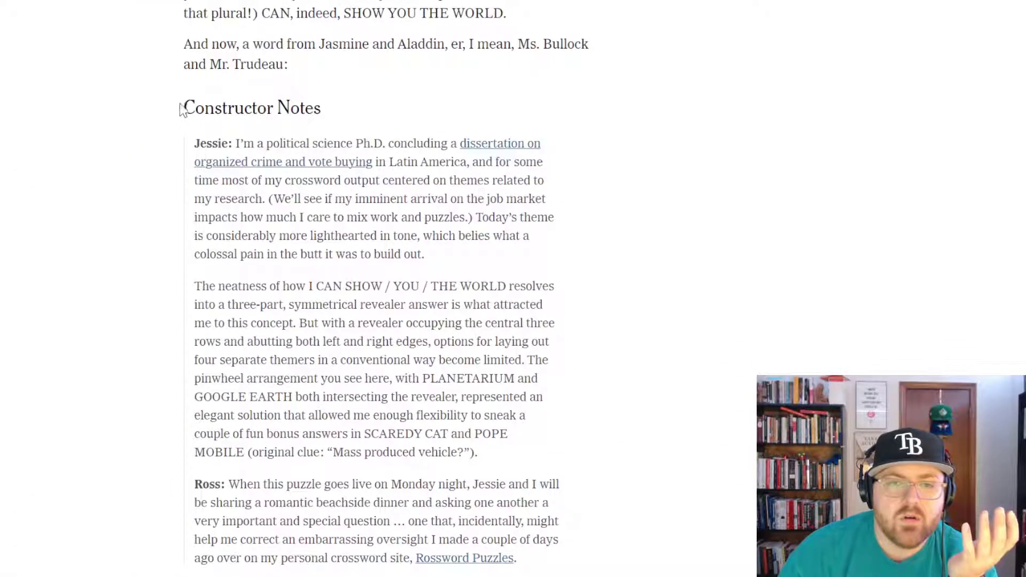
{"action": "left_click_drag", "start_coordinate": [178, 109], "coordinate": [347, 117]}
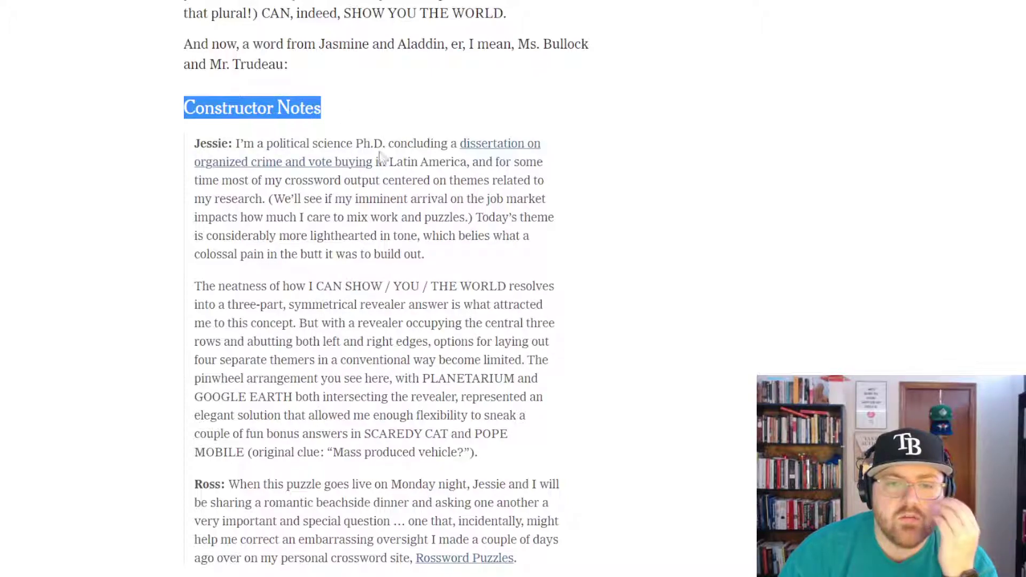
{"action": "left_click", "coordinate": [143, 269]}
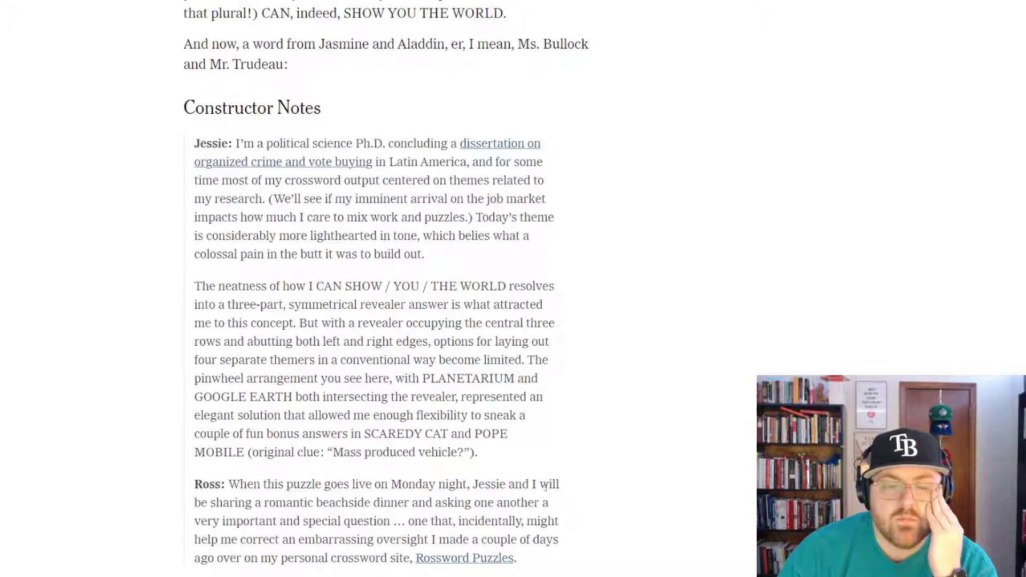
{"action": "scroll", "coordinate": [561, 478], "scroll_direction": "down", "scroll_amount": 2}
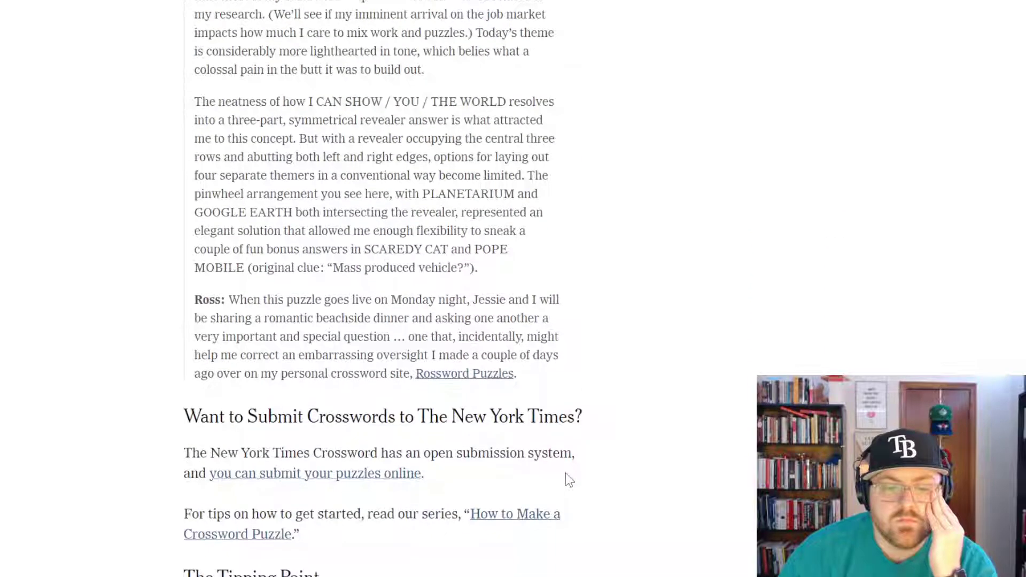
{"action": "scroll", "coordinate": [566, 473], "scroll_direction": "down", "scroll_amount": 2}
{"action": "scroll", "coordinate": [565, 469], "scroll_direction": "down", "scroll_amount": 1}
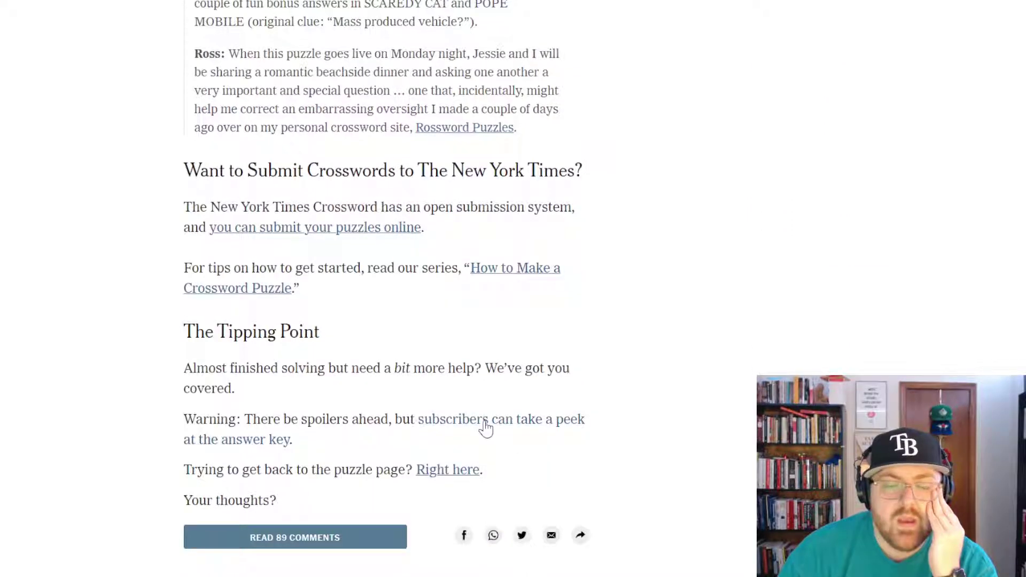
{"action": "left_click_drag", "start_coordinate": [244, 419], "coordinate": [332, 442]}
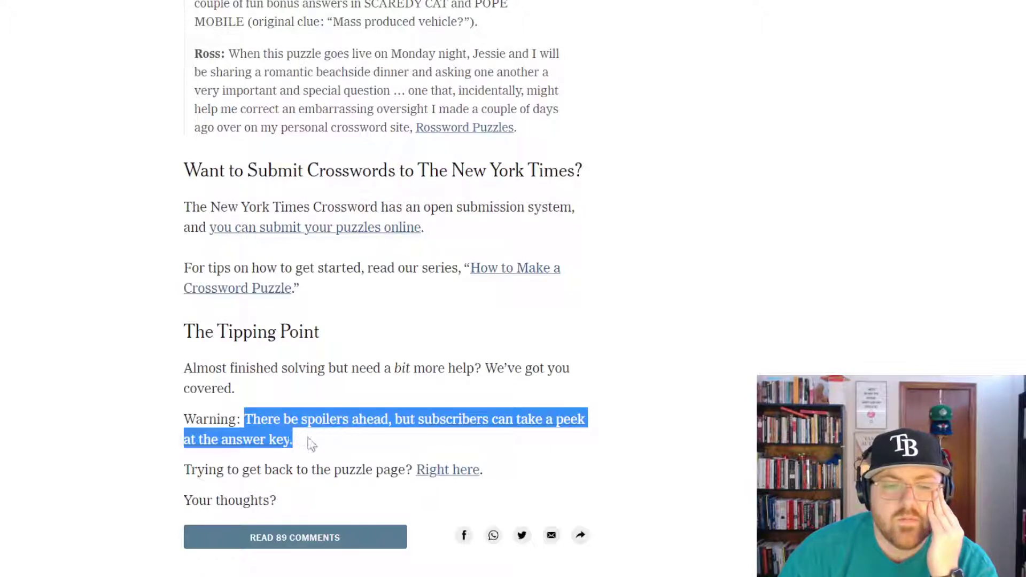
{"action": "left_click", "coordinate": [359, 392]}
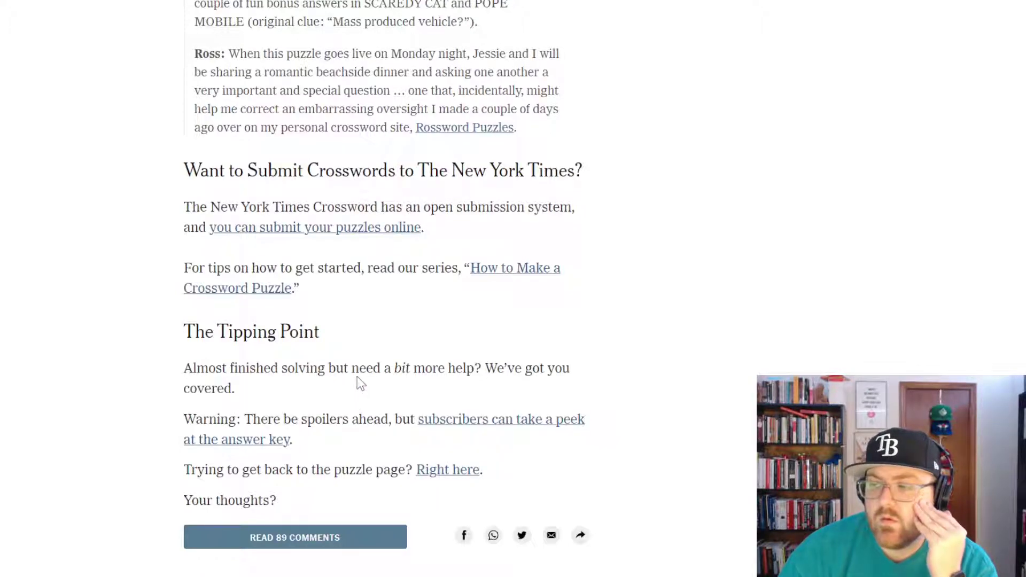